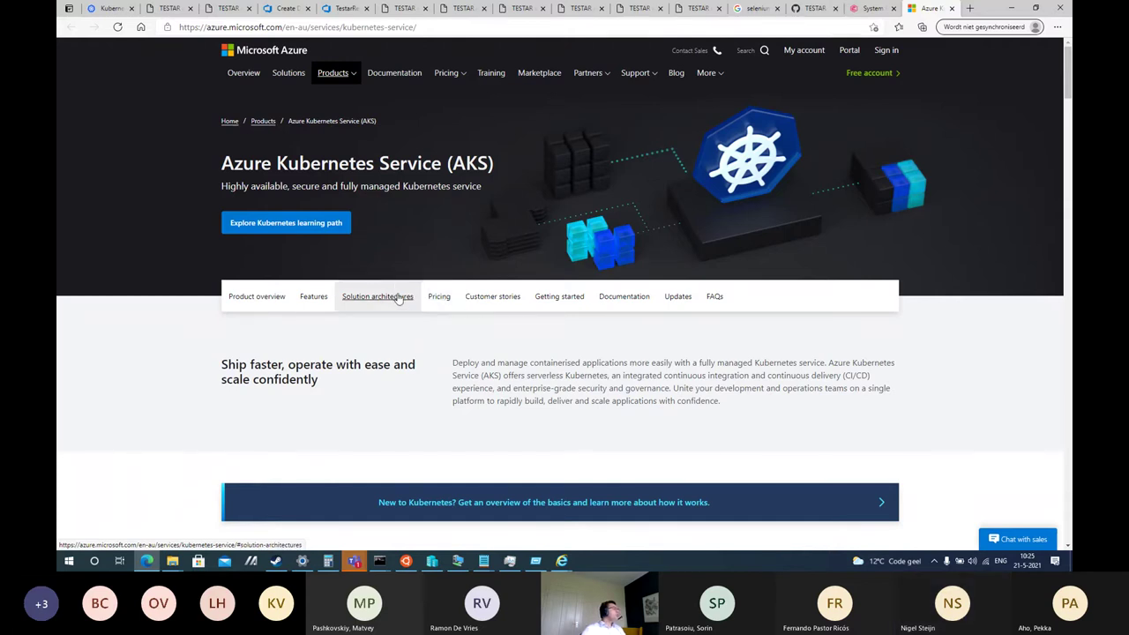
Look through the Azure Kubernetes Service page from the product overview to the enterprise-grade security section.
{"action": "scroll", "coordinate": [594, 419], "scroll_direction": "down", "scroll_amount": 2}
{"action": "scroll", "coordinate": [594, 419], "scroll_direction": "down", "scroll_amount": 3}
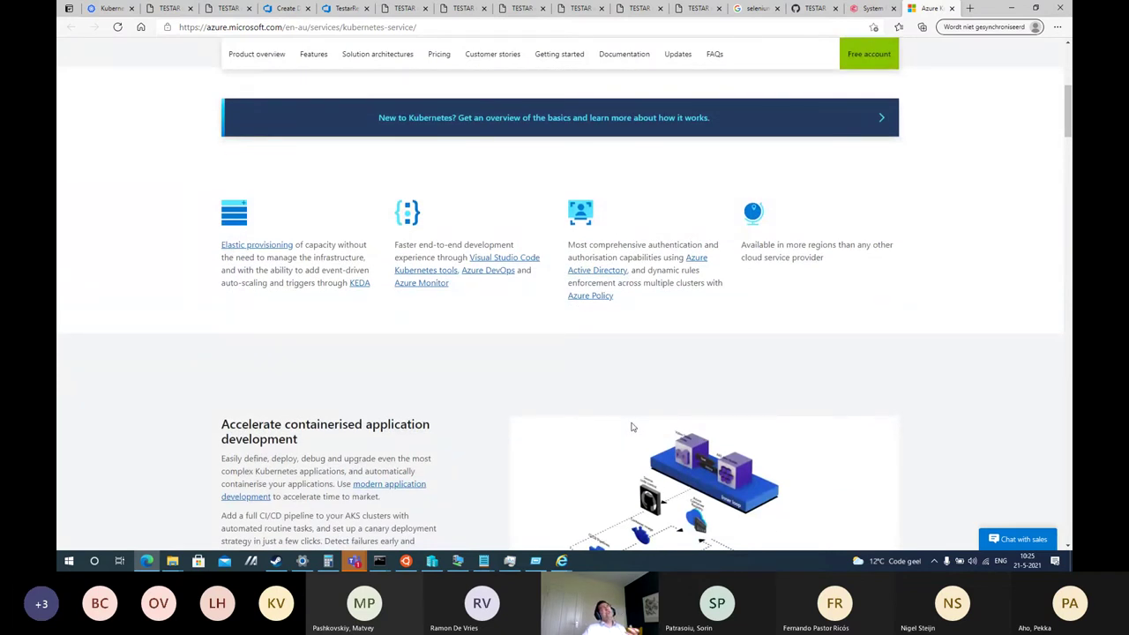
{"action": "scroll", "coordinate": [418, 490], "scroll_direction": "down", "scroll_amount": 2}
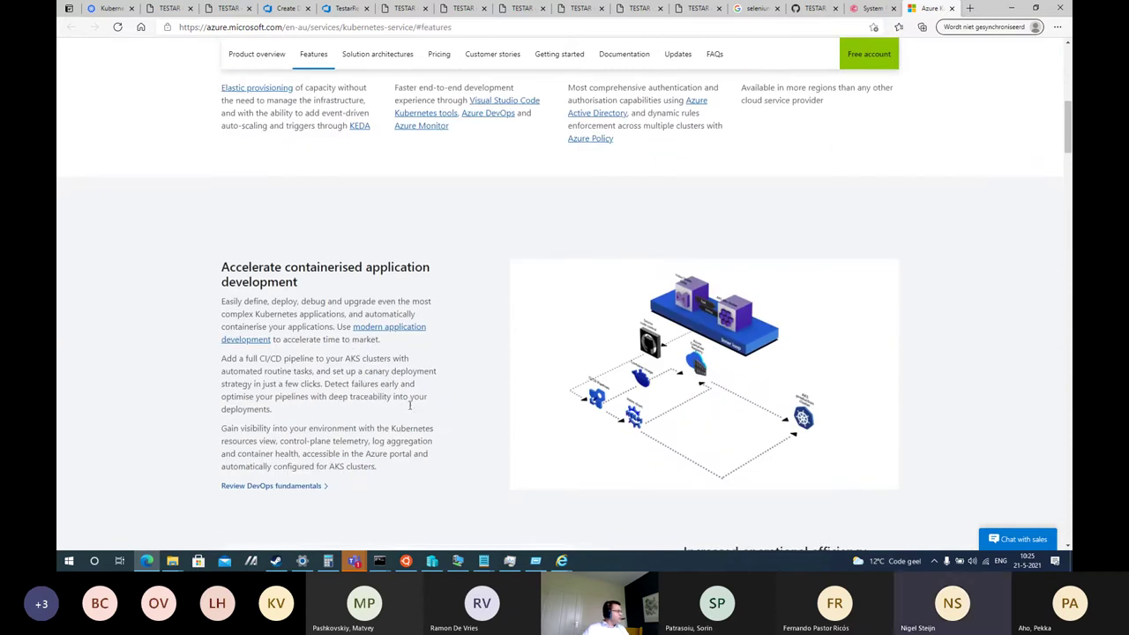
{"action": "scroll", "coordinate": [409, 410], "scroll_direction": "down", "scroll_amount": 2}
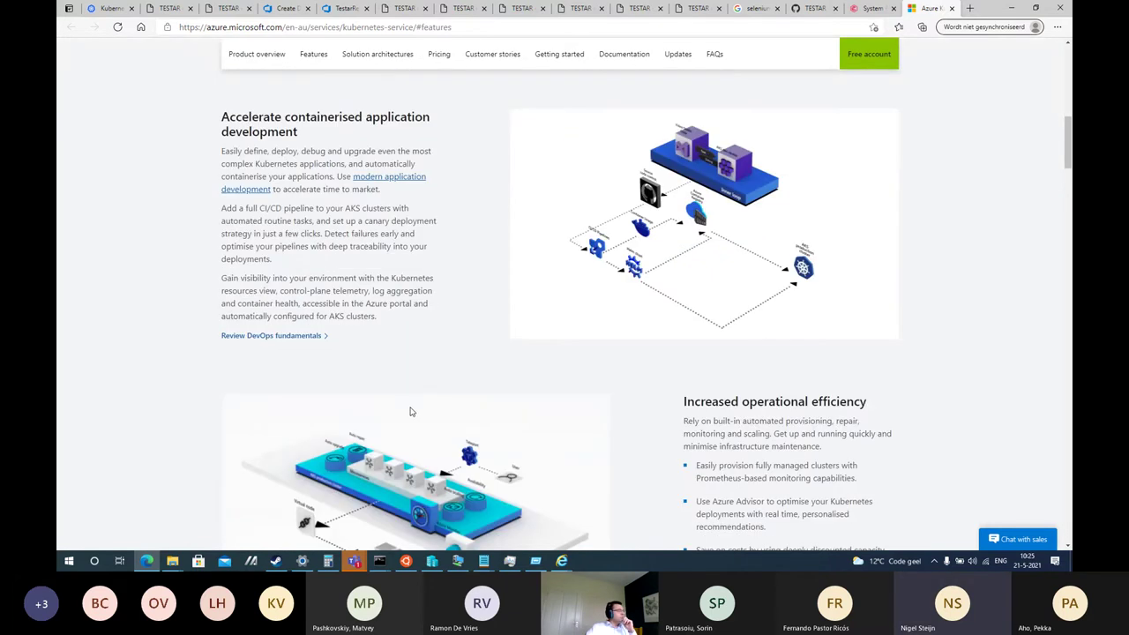
{"action": "scroll", "coordinate": [410, 412], "scroll_direction": "down", "scroll_amount": 5}
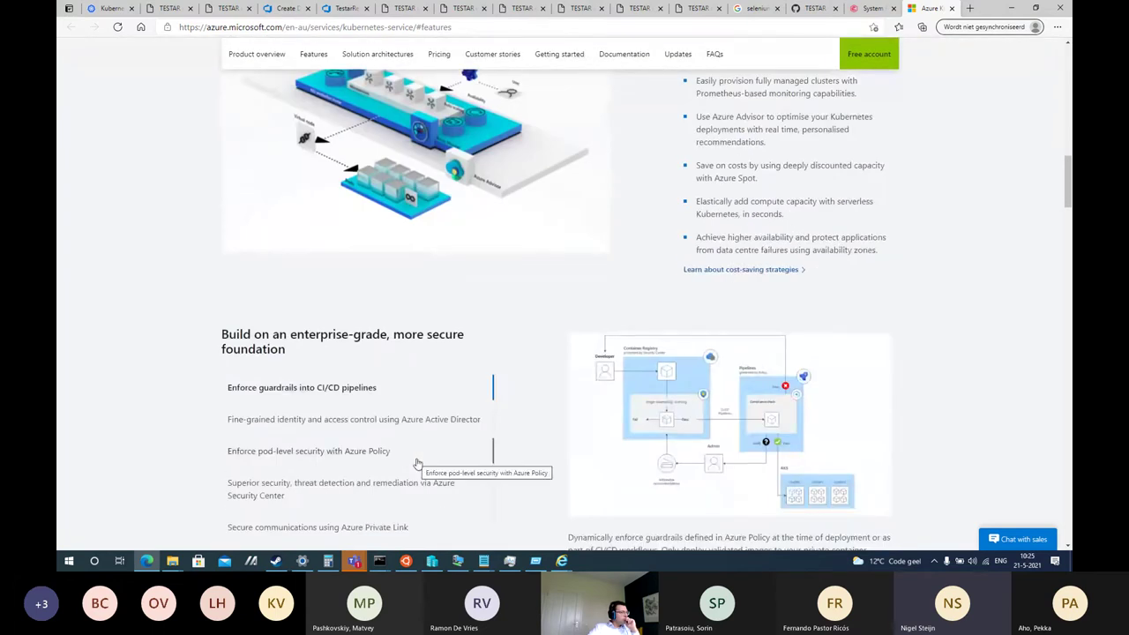
{"action": "scroll", "coordinate": [418, 464], "scroll_direction": "down", "scroll_amount": 2}
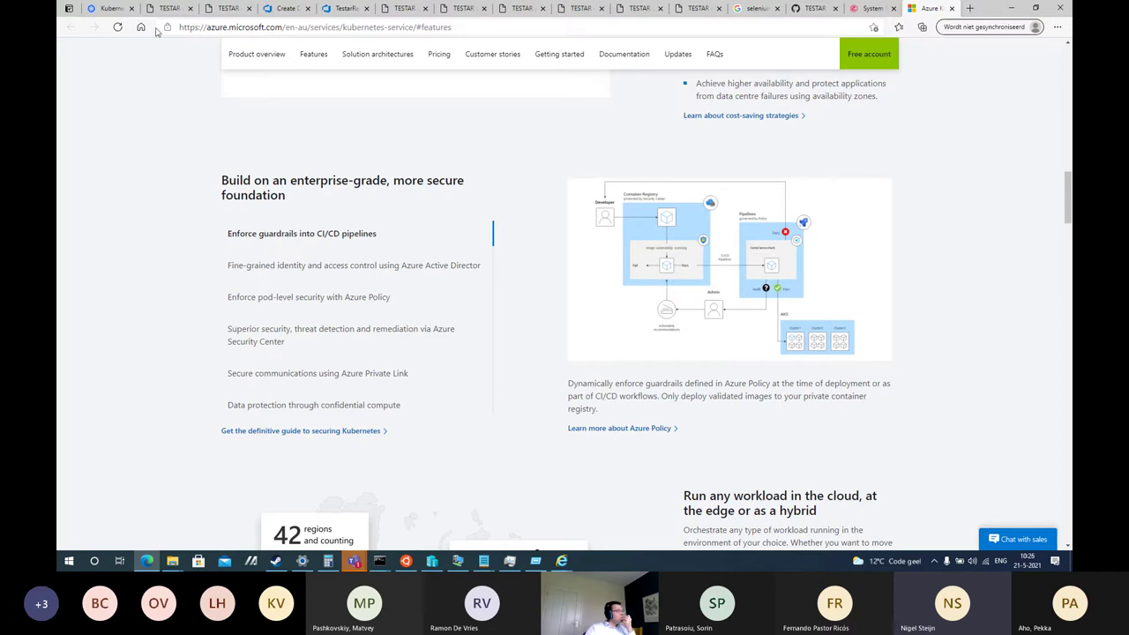
Switch to the Kubernetes dashboard and view the Pods list and the Jobs list under Workloads.
{"action": "left_click", "coordinate": [117, 9]}
{"action": "scroll", "coordinate": [309, 369], "scroll_direction": "up", "scroll_amount": 5}
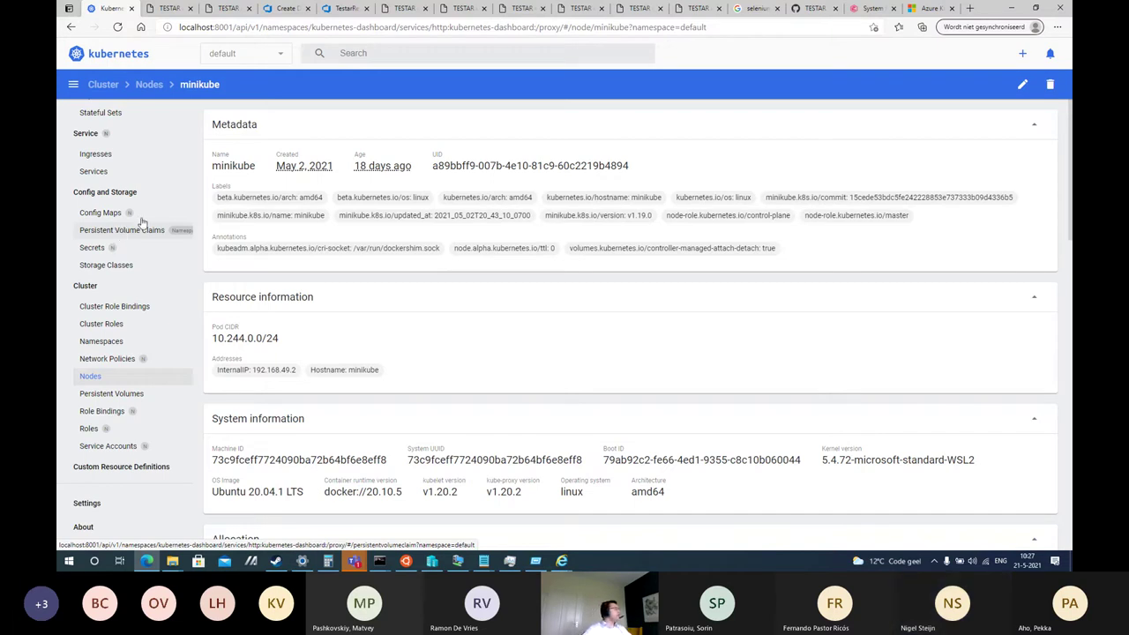
{"action": "scroll", "coordinate": [123, 236], "scroll_direction": "up", "scroll_amount": 3}
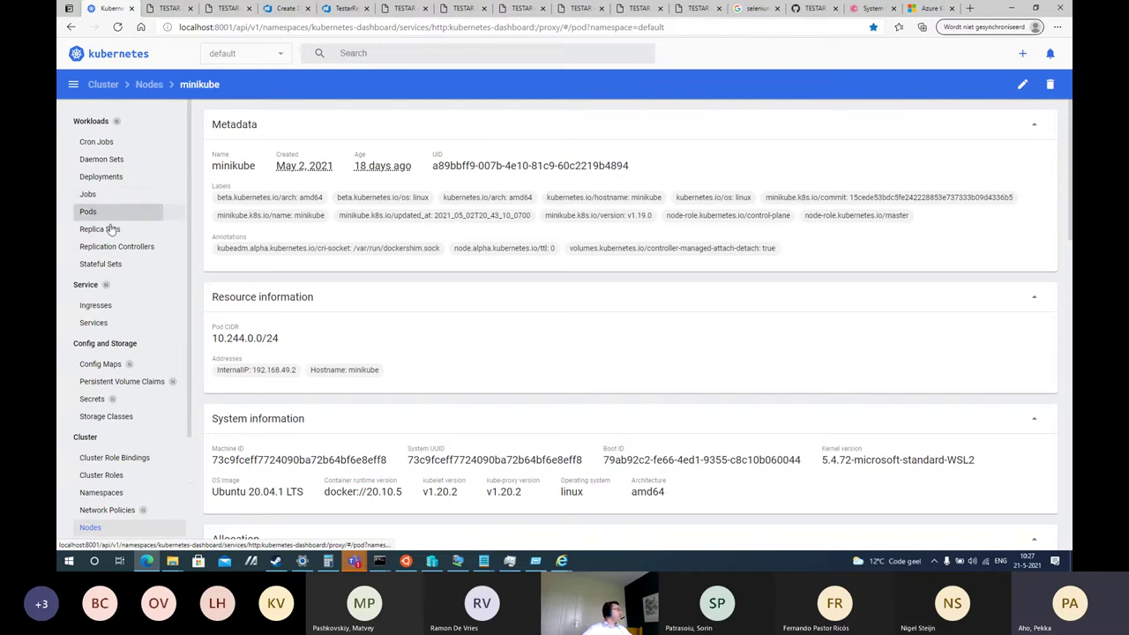
{"action": "left_click", "coordinate": [109, 215]}
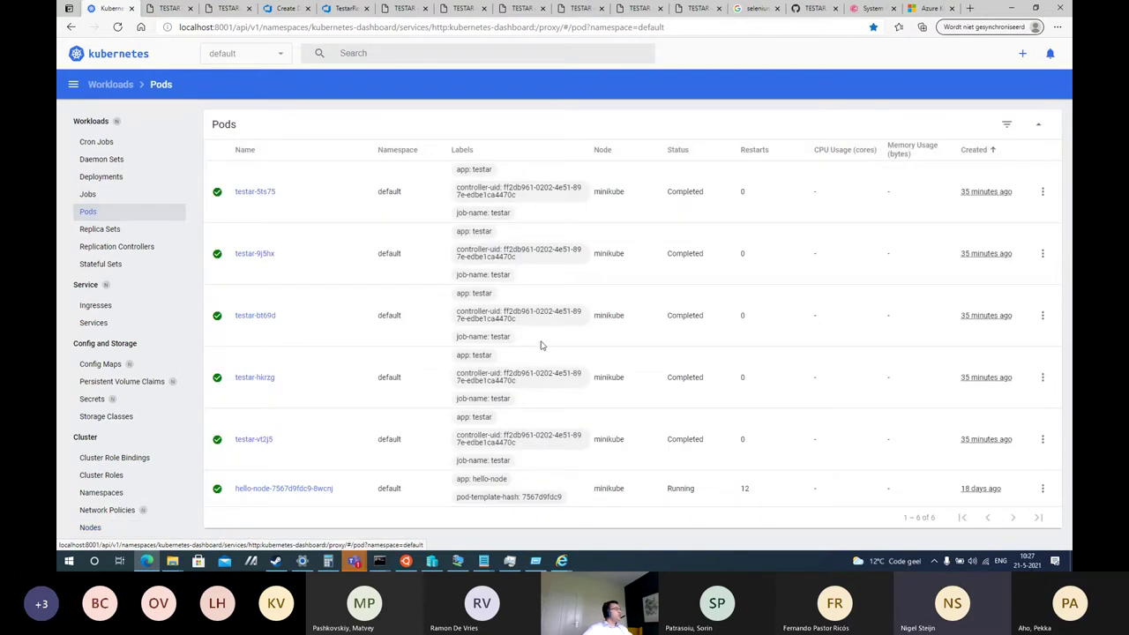
{"action": "left_click", "coordinate": [103, 194]}
Bring up Task Manager and inspect the memory and Disk 0 (C:) performance.
{"action": "key", "text": "super+Tab"}
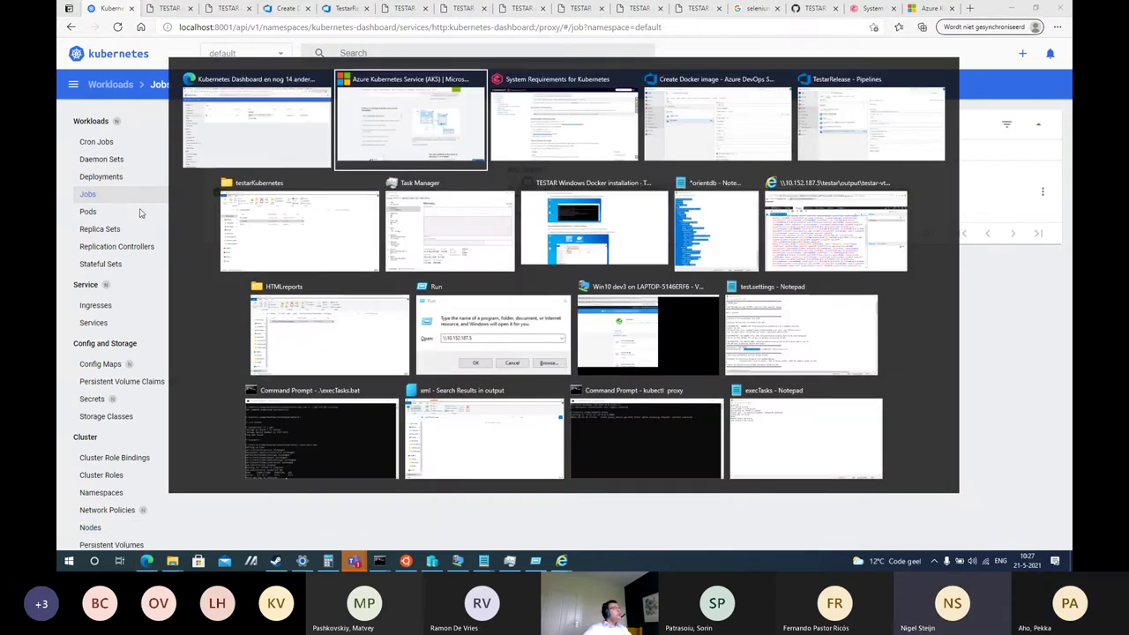
{"action": "right_click", "coordinate": [650, 561]}
{"action": "left_click", "coordinate": [684, 513]}
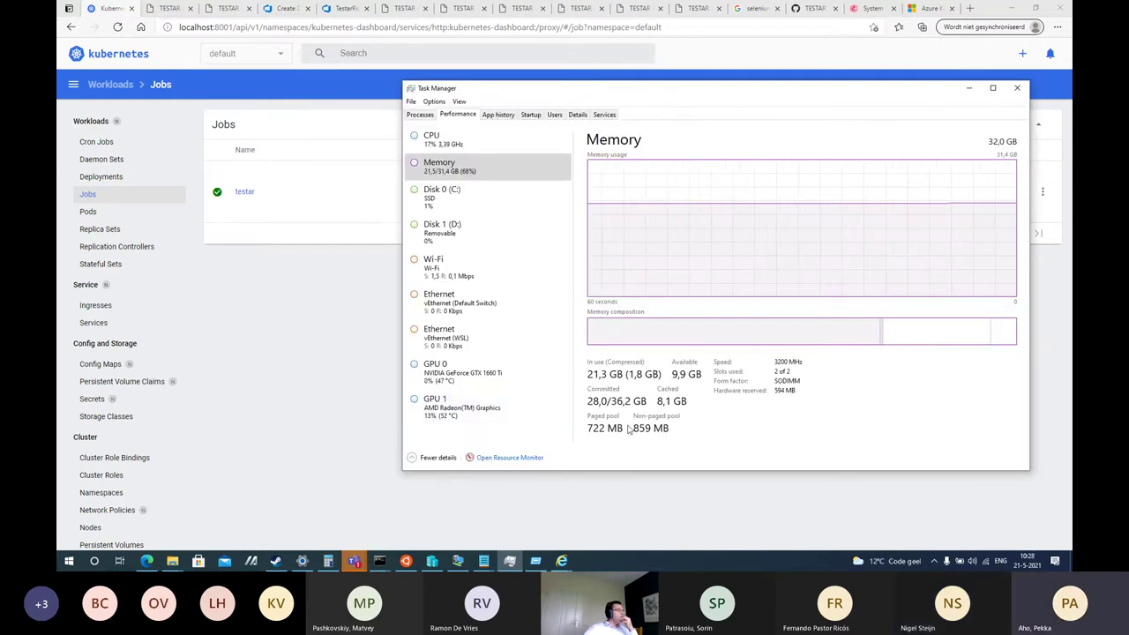
{"action": "left_click", "coordinate": [463, 203]}
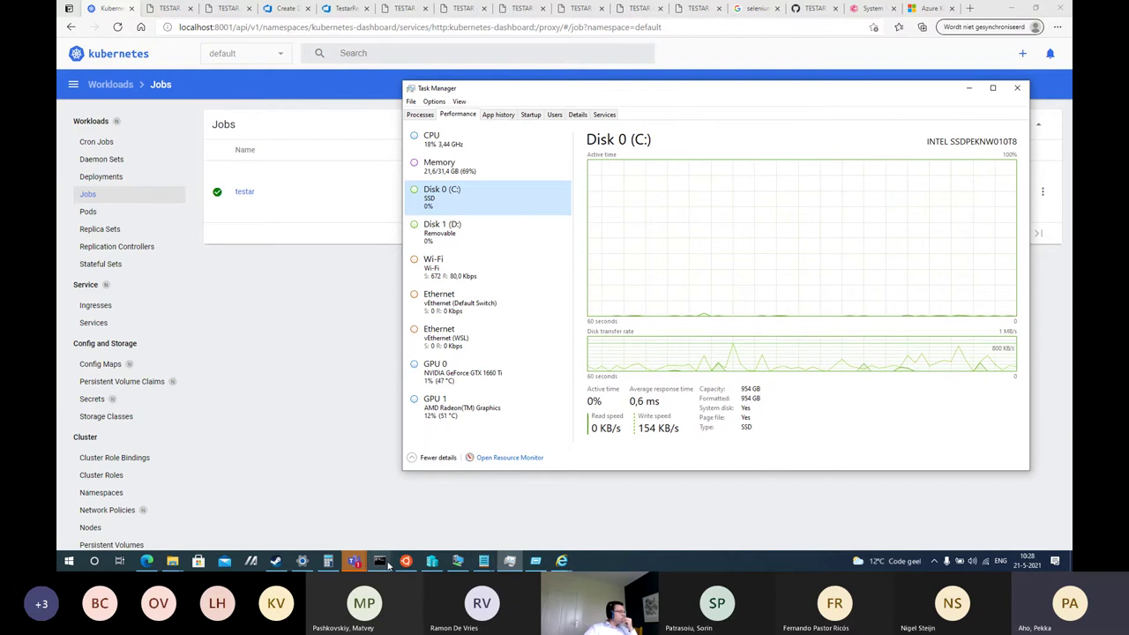
Switch to the Command Prompt running execTasks.bat and continue the paused script to delete the testar job.
{"action": "mouse_move", "coordinate": [388, 567]}
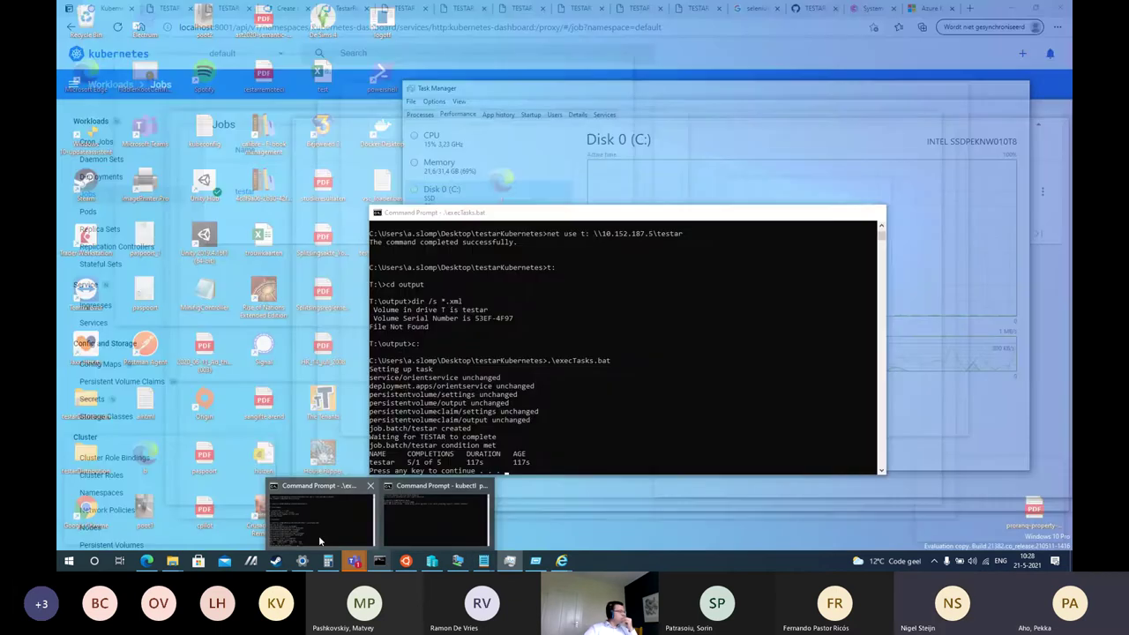
{"action": "left_click", "coordinate": [318, 536]}
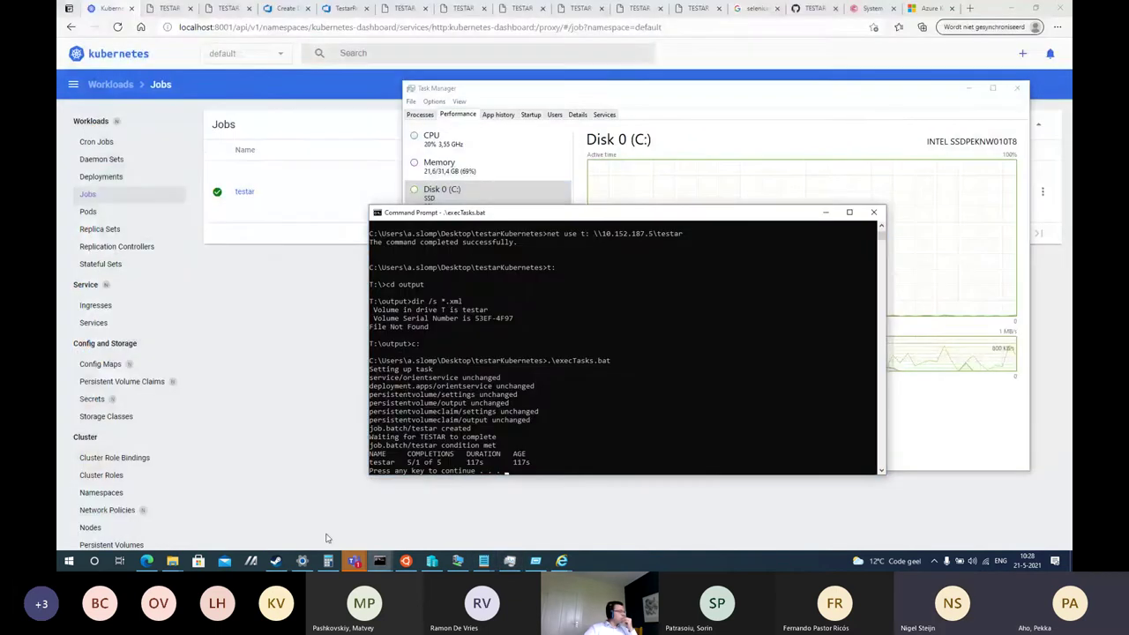
{"action": "key", "text": "Return"}
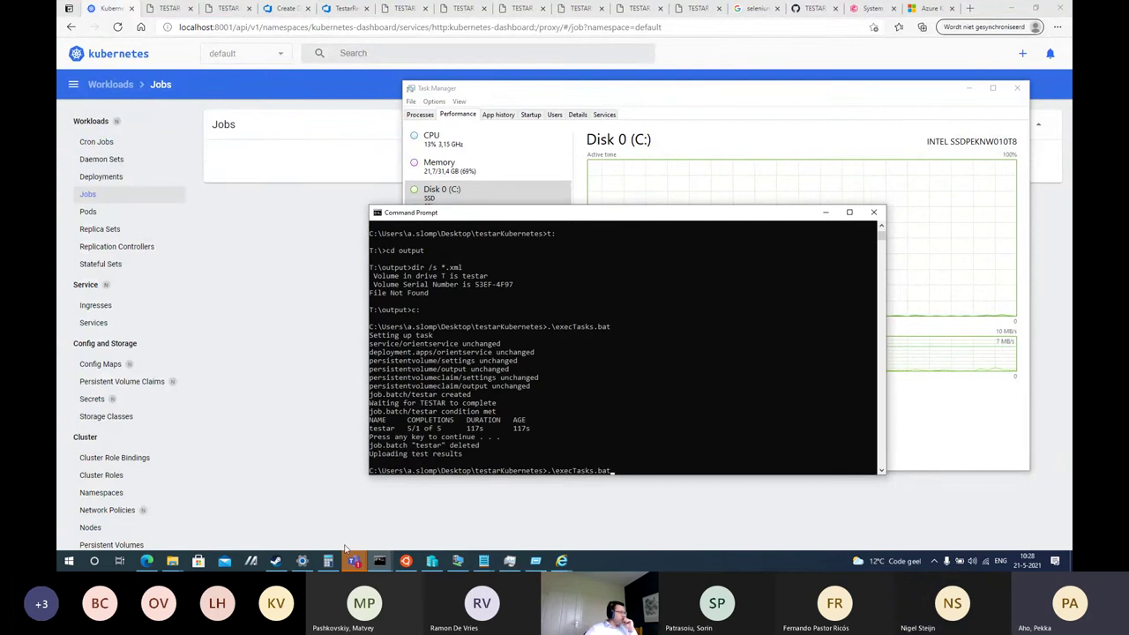
Review the execTasks script in Notepad, move its window aside and return to the Command Prompt.
{"action": "mouse_move", "coordinate": [488, 565]}
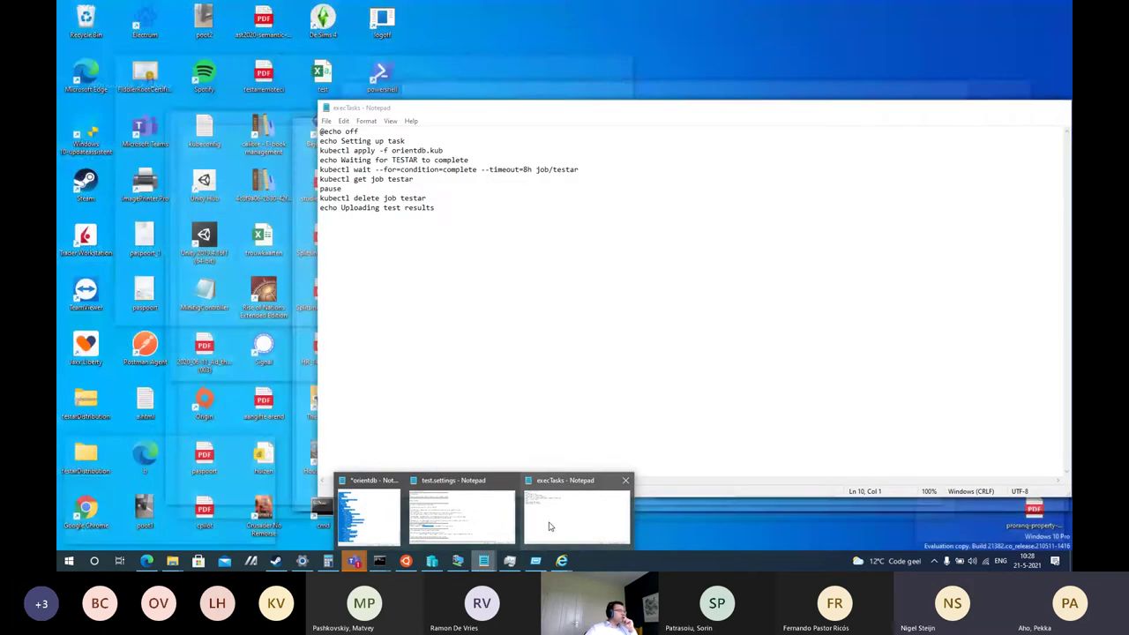
{"action": "left_click", "coordinate": [549, 527]}
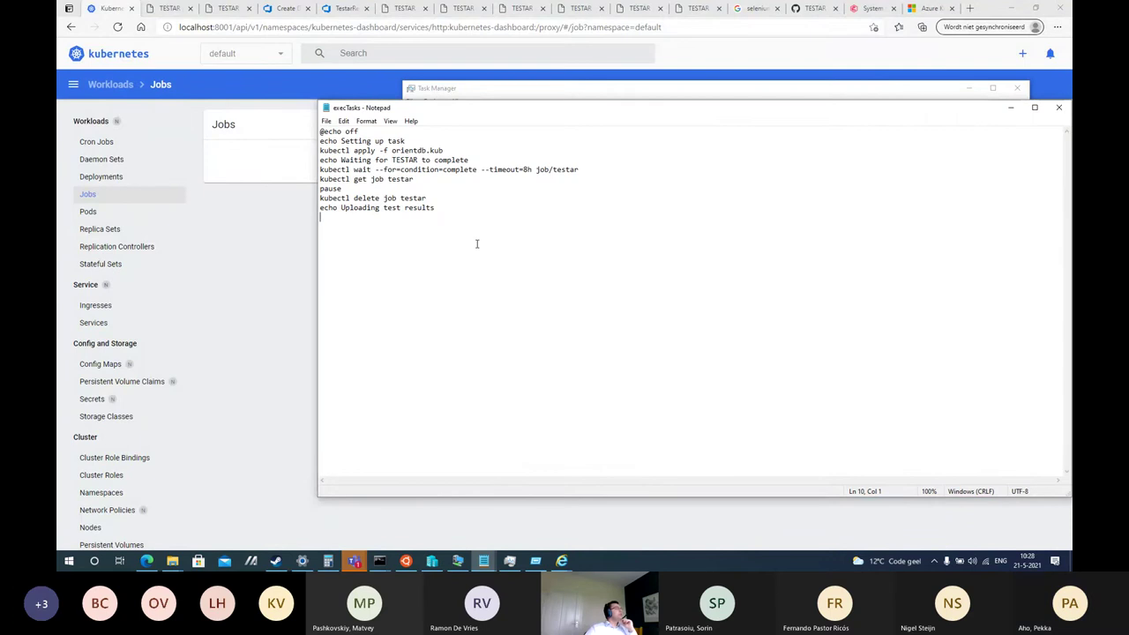
{"action": "left_click_drag", "start_coordinate": [517, 118], "coordinate": [742, 149]}
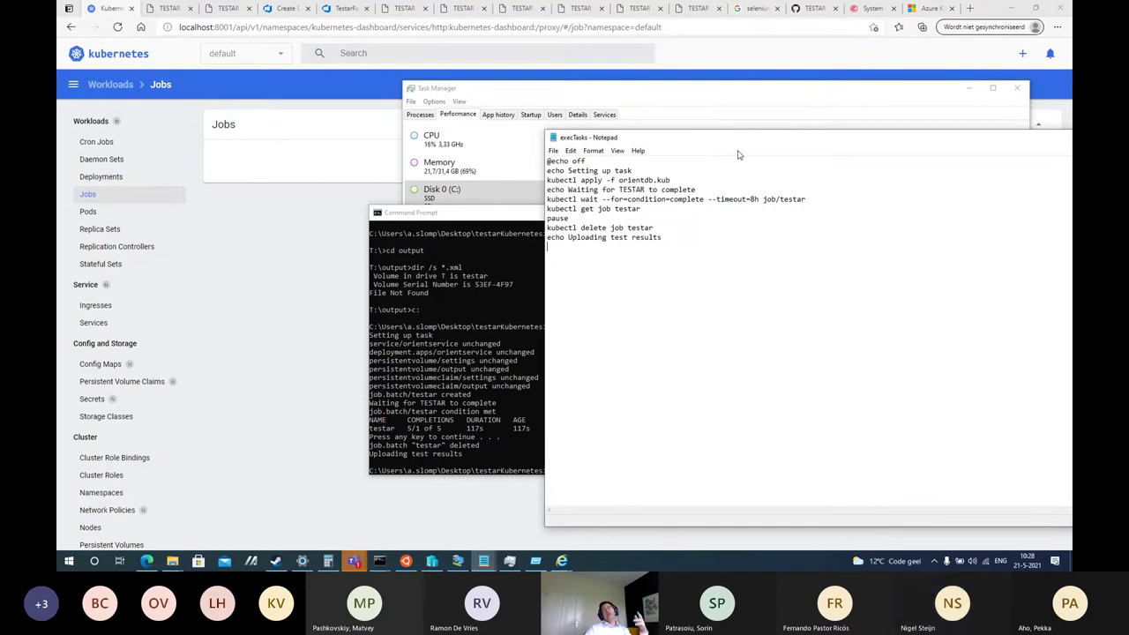
{"action": "left_click", "coordinate": [480, 382]}
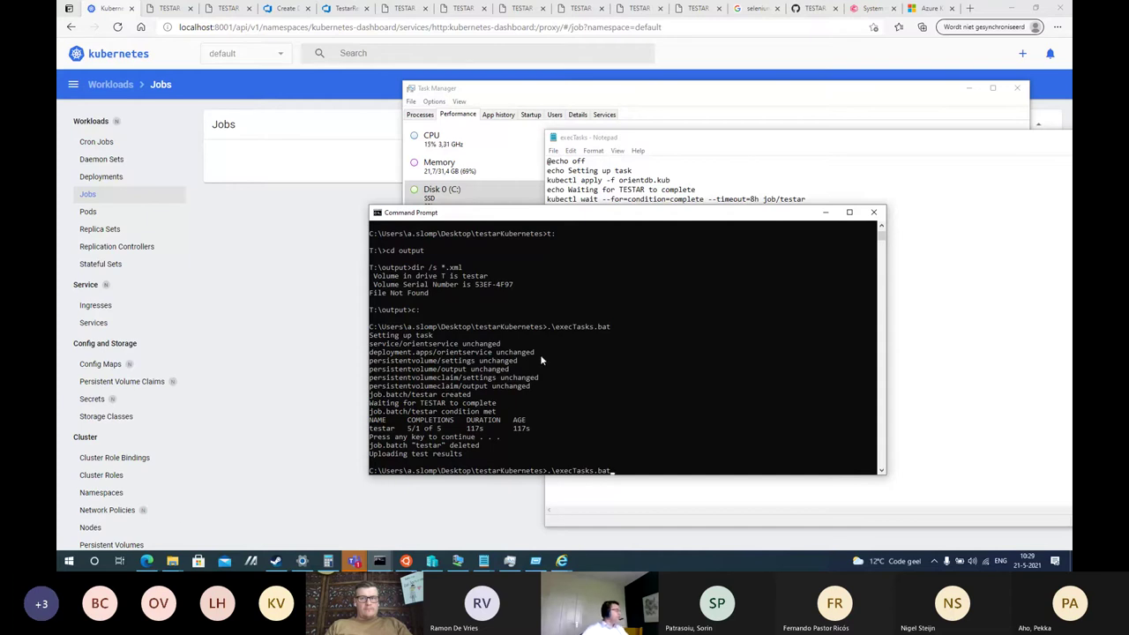
In the orientdb file in Notepad, delete the final testar job definition that uses the testarChrome image.
{"action": "mouse_move", "coordinate": [177, 563]}
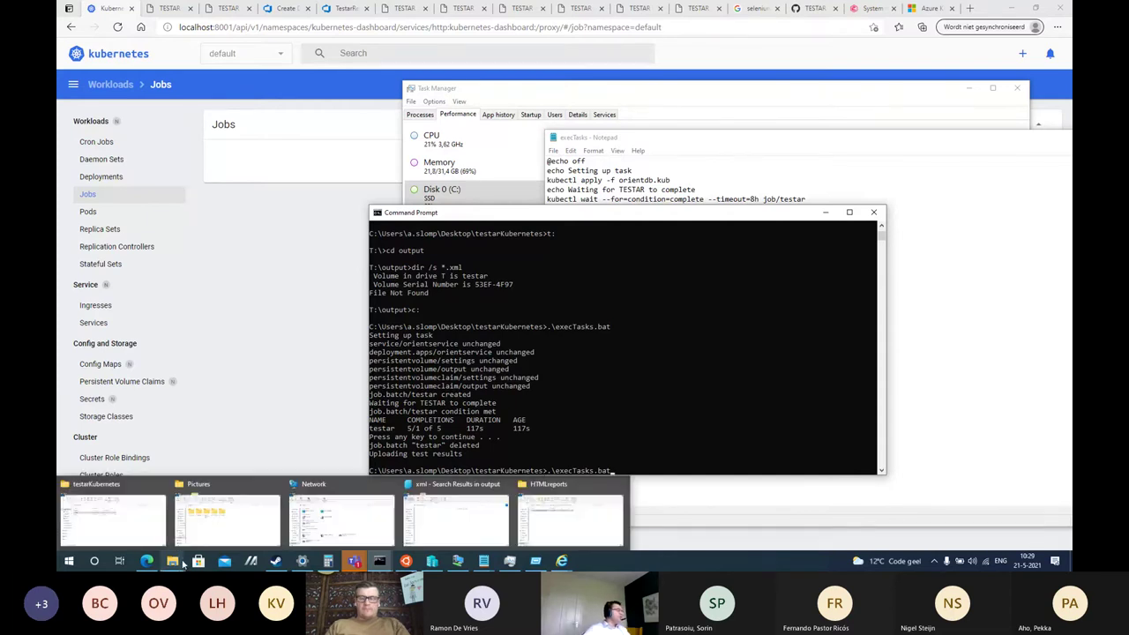
{"action": "left_click", "coordinate": [113, 516]}
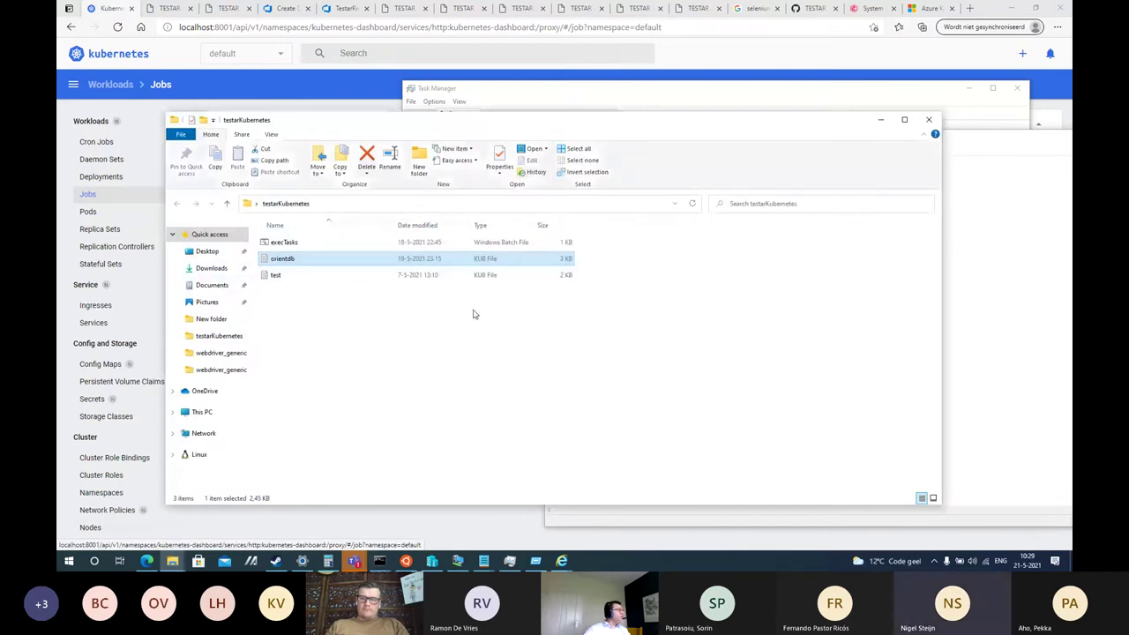
{"action": "key", "text": "alt"}
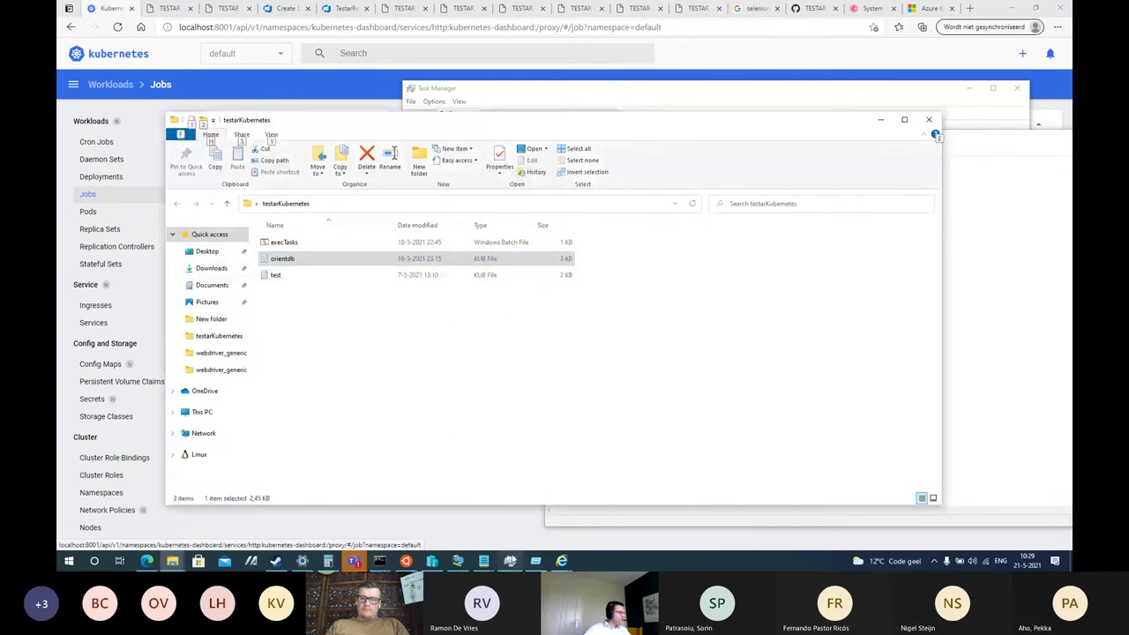
{"action": "left_click", "coordinate": [484, 561]}
{"action": "left_click", "coordinate": [369, 510]}
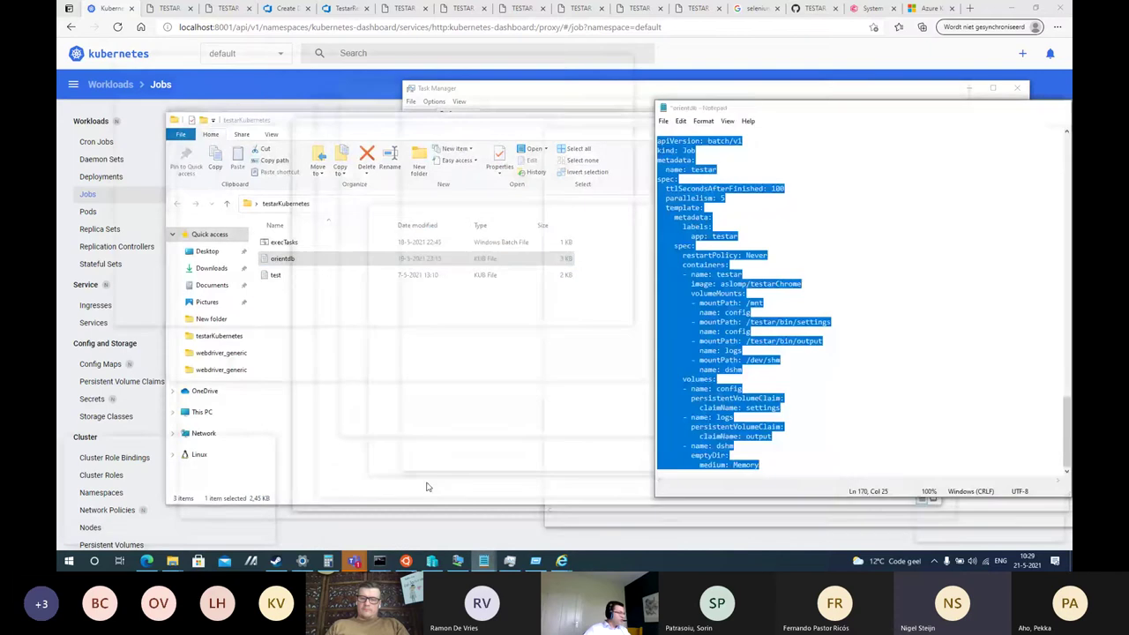
{"action": "left_click", "coordinate": [717, 303]}
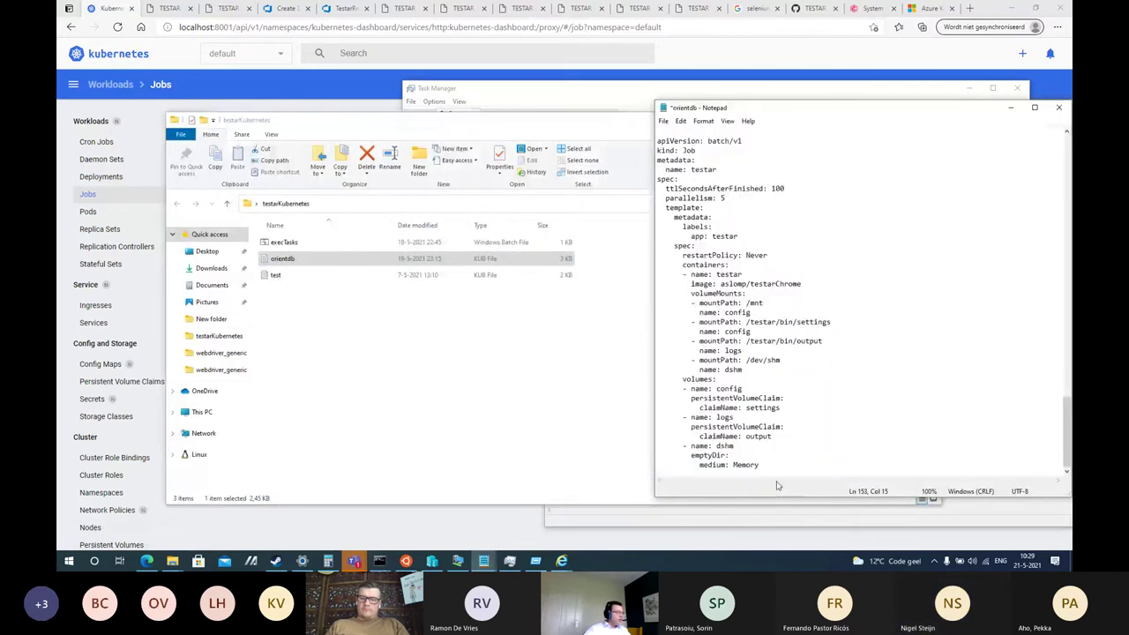
{"action": "left_click_drag", "start_coordinate": [781, 466], "coordinate": [657, 228]}
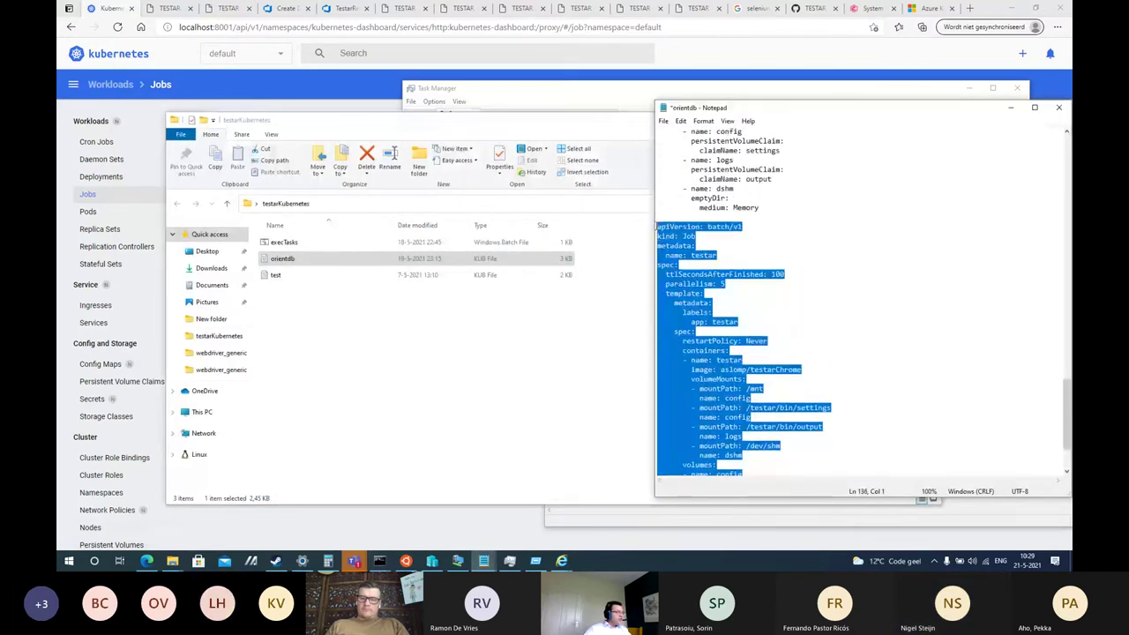
{"action": "key", "text": "BackSpace"}
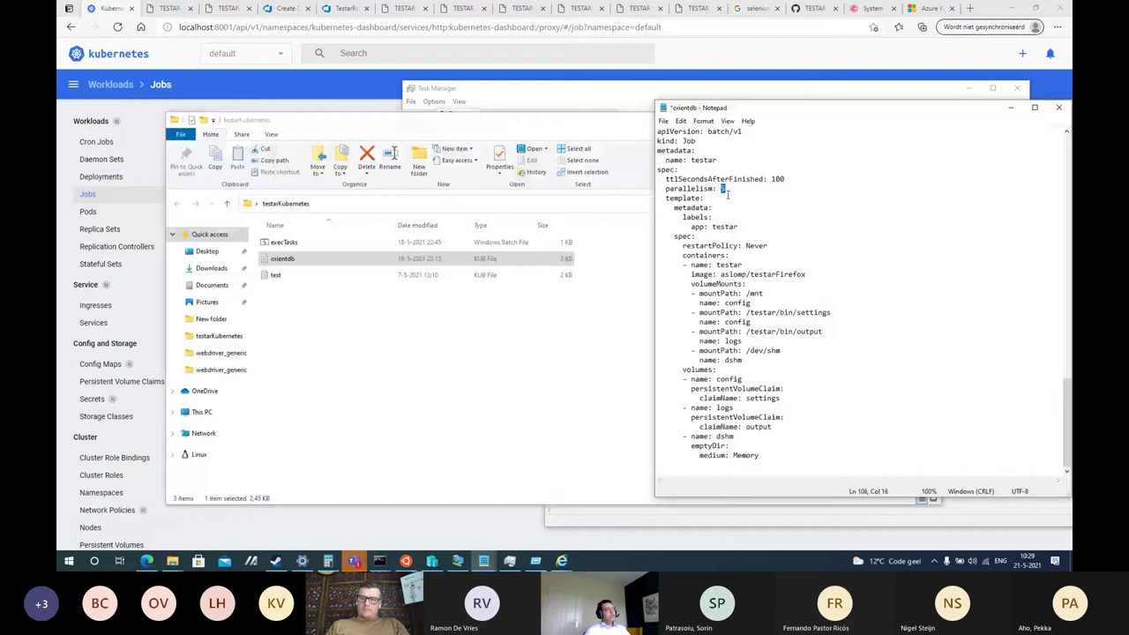
Set parallelism to 10 for the testarFirefox job, save the orientdb file and switch back to the Command Prompt.
{"action": "type", "text": "5"}
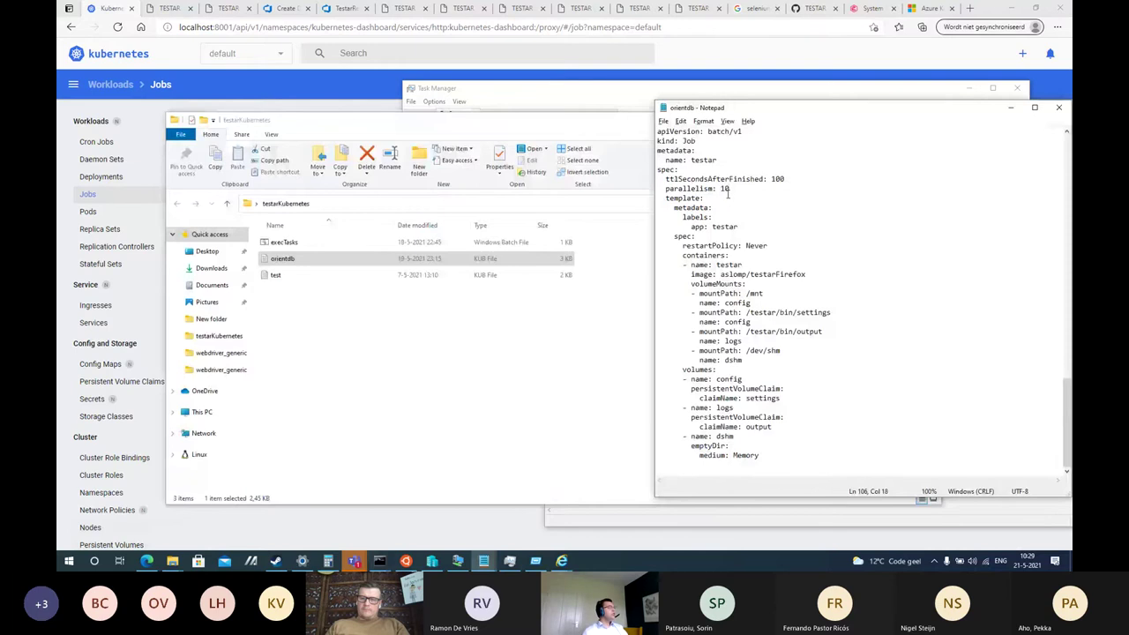
{"action": "key", "text": "alt+Tab"}
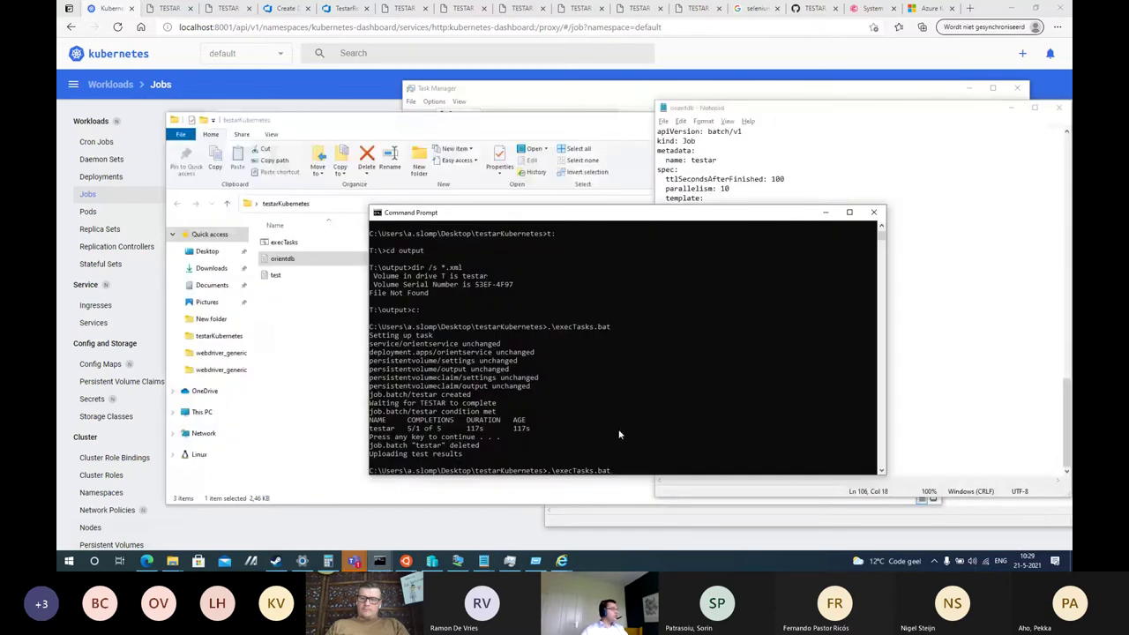
In File Explorer, go to the webdriver_generic folder inside settings on the testar network share.
{"action": "left_click", "coordinate": [172, 561]}
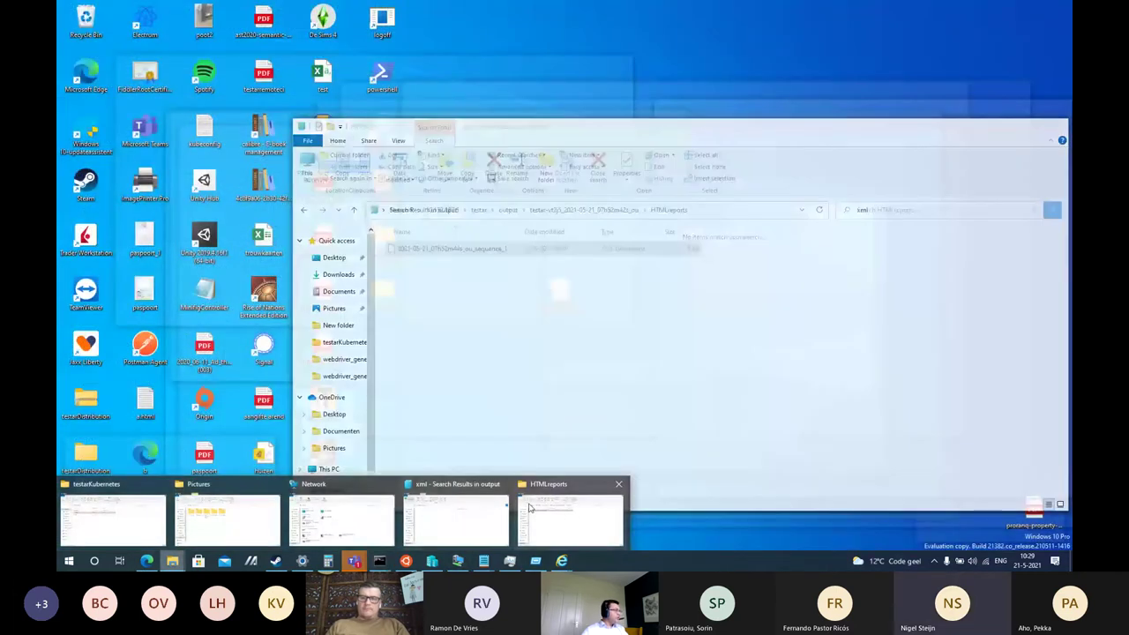
{"action": "left_click", "coordinate": [572, 520]}
{"action": "left_click", "coordinate": [479, 210]}
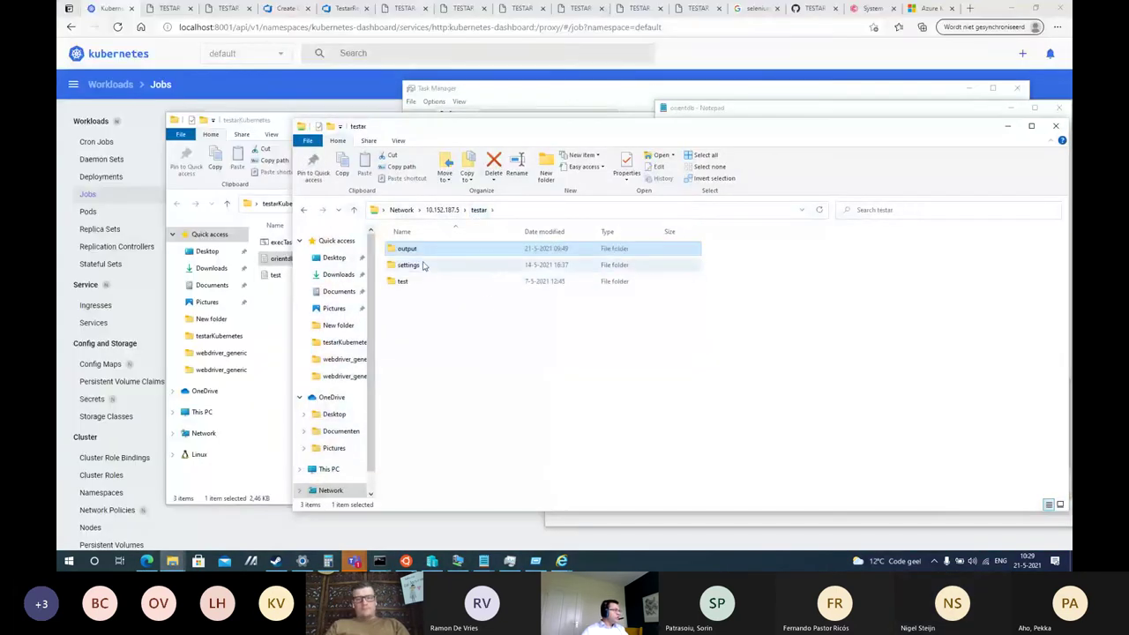
{"action": "double_click", "coordinate": [430, 269]}
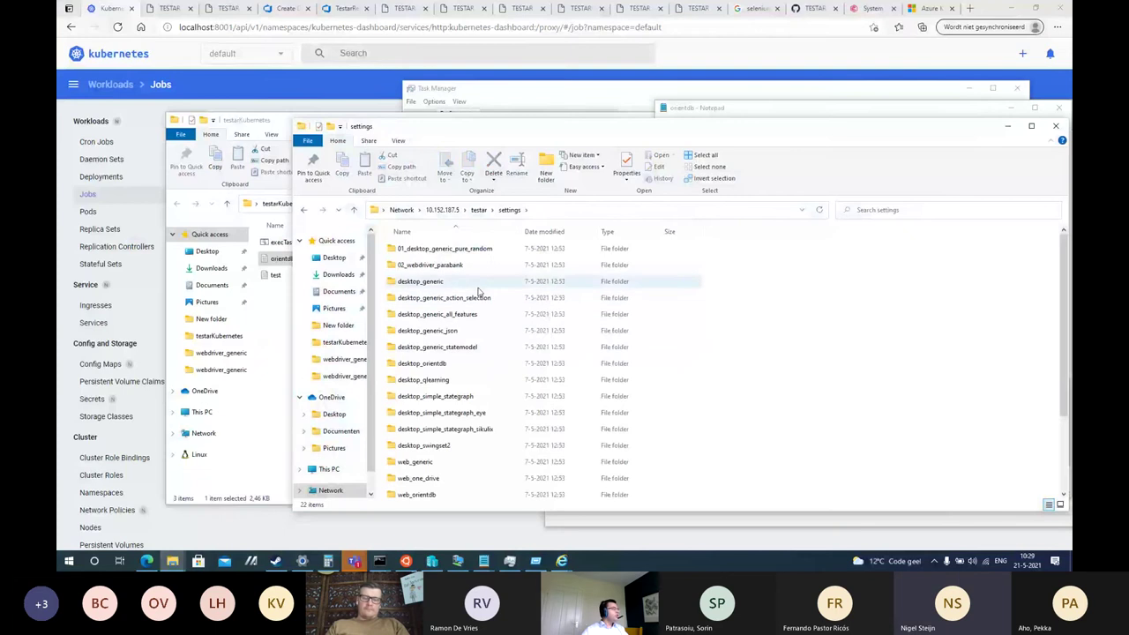
{"action": "scroll", "coordinate": [466, 341], "scroll_direction": "down", "scroll_amount": 2}
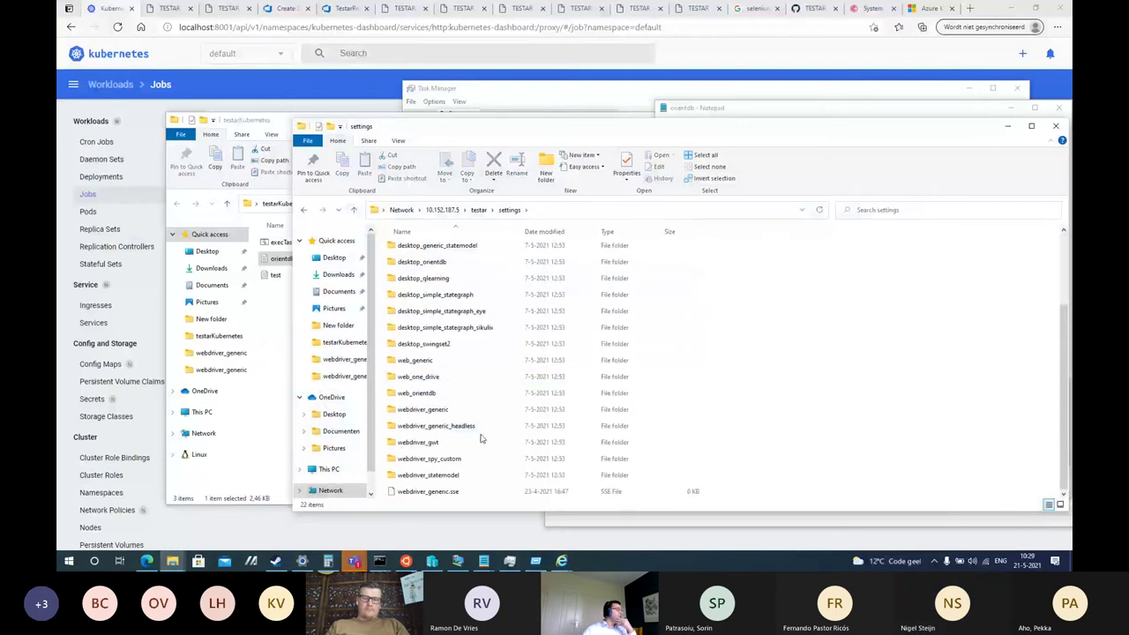
{"action": "double_click", "coordinate": [466, 411]}
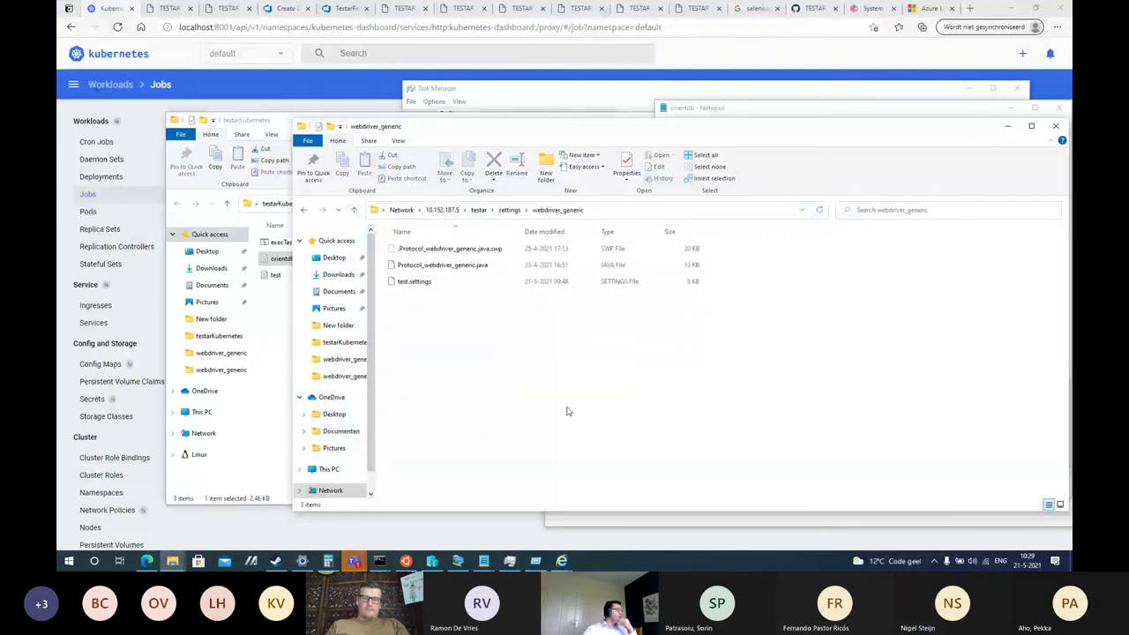
Open test.settings from the webdriver_generic folder in Notepad, check the Sequences and SequenceLength settings, and close the file.
{"action": "left_click", "coordinate": [455, 284]}
{"action": "right_click", "coordinate": [455, 288]}
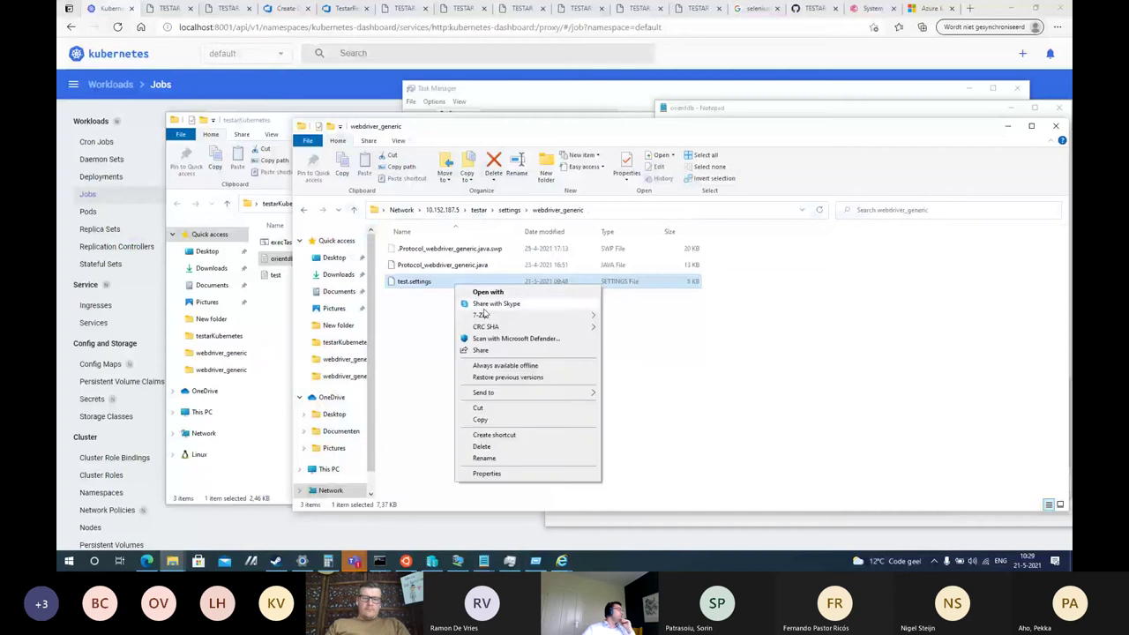
{"action": "left_click", "coordinate": [516, 294]}
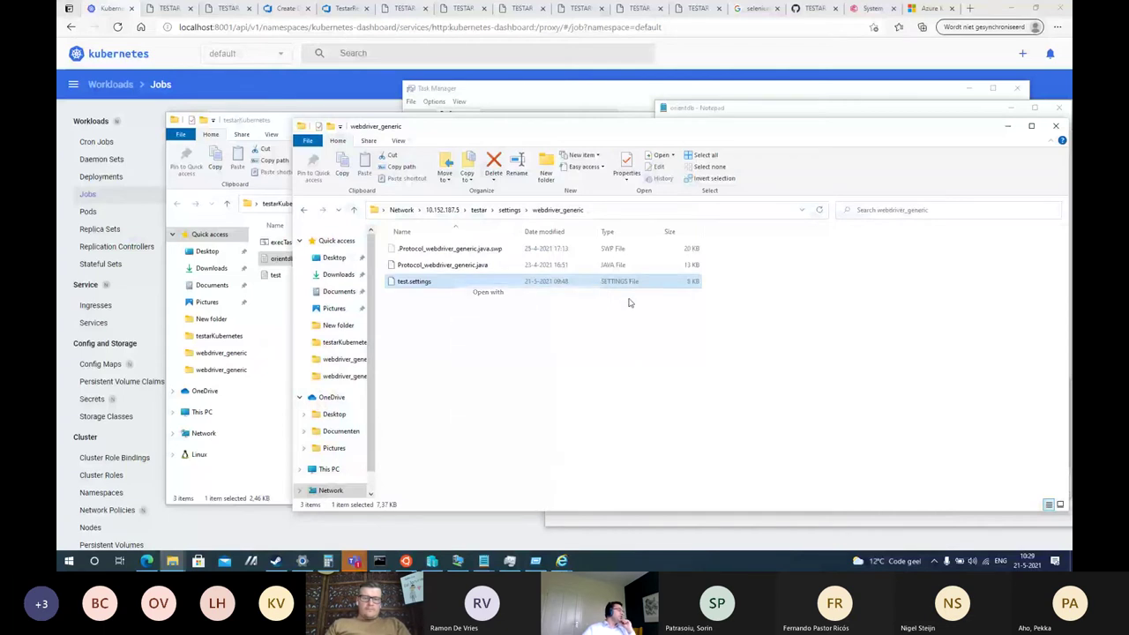
{"action": "left_click", "coordinate": [491, 240]}
{"action": "left_click", "coordinate": [490, 211]}
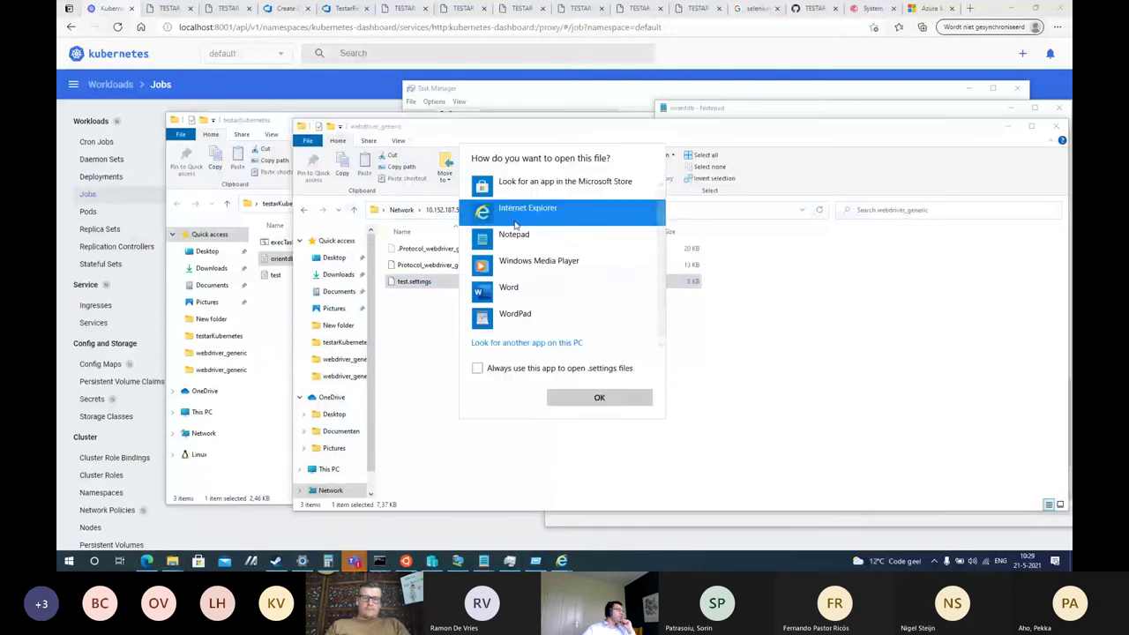
{"action": "left_click", "coordinate": [569, 234]}
{"action": "left_click", "coordinate": [617, 399]}
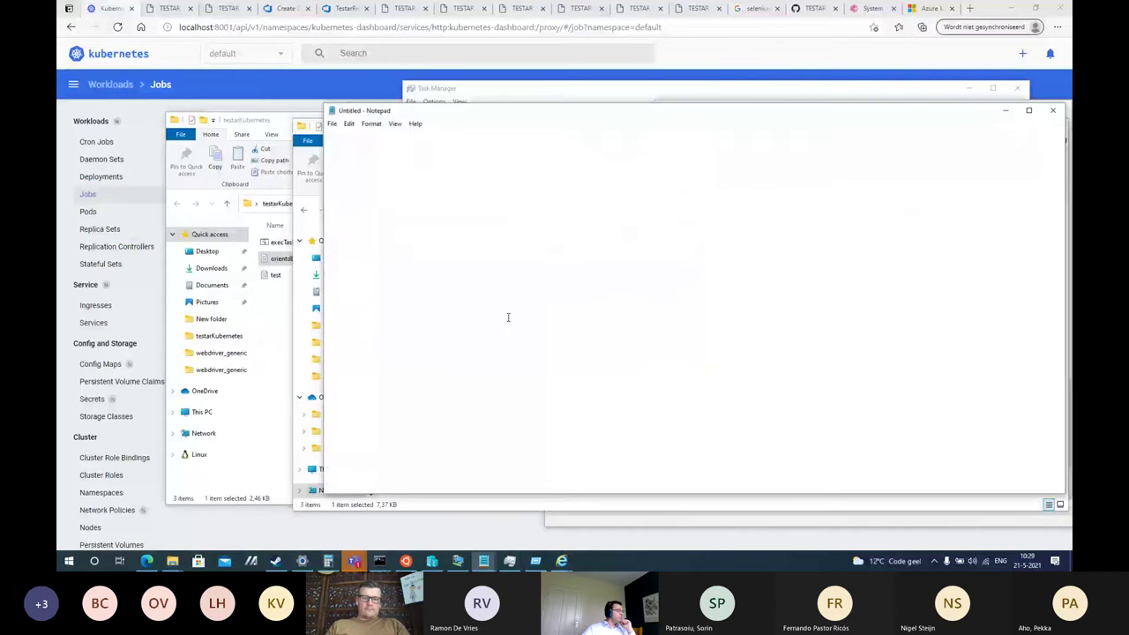
{"action": "left_click", "coordinate": [384, 236]}
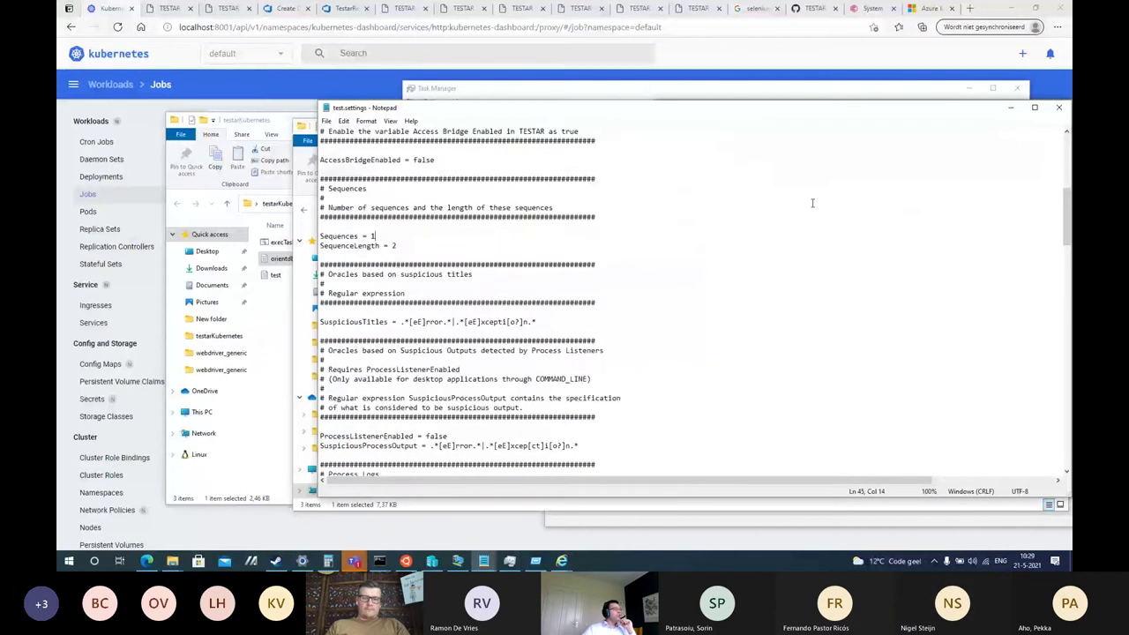
{"action": "left_click", "coordinate": [1058, 108]}
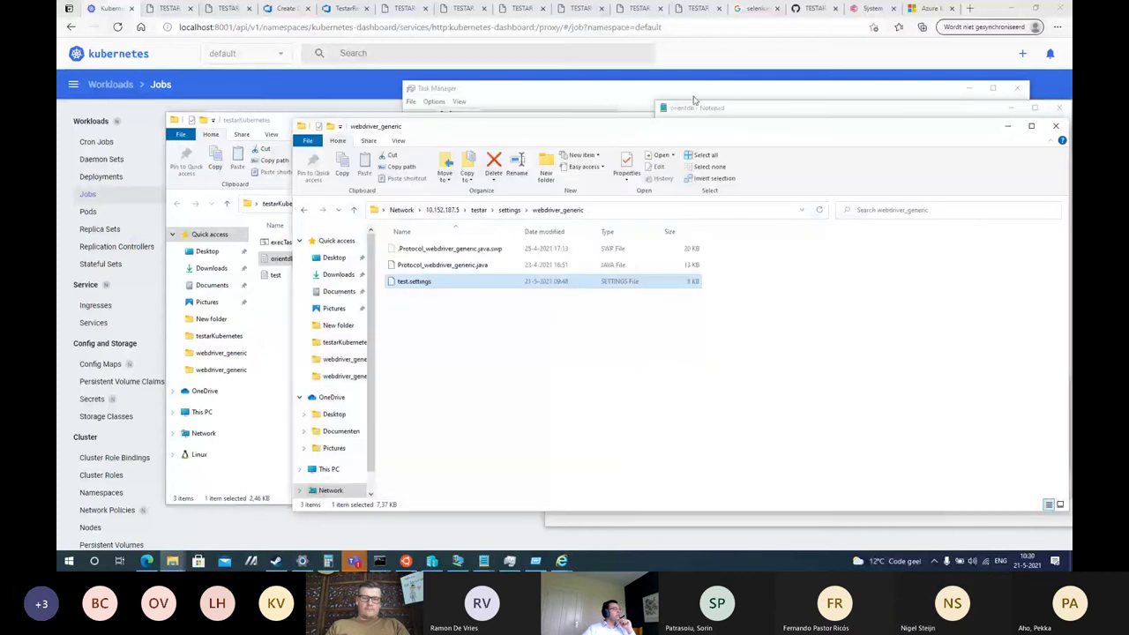
Return to the Command Prompt and run .\execTasks.bat again.
{"action": "left_click", "coordinate": [719, 109]}
{"action": "key", "text": "super+Tab"}
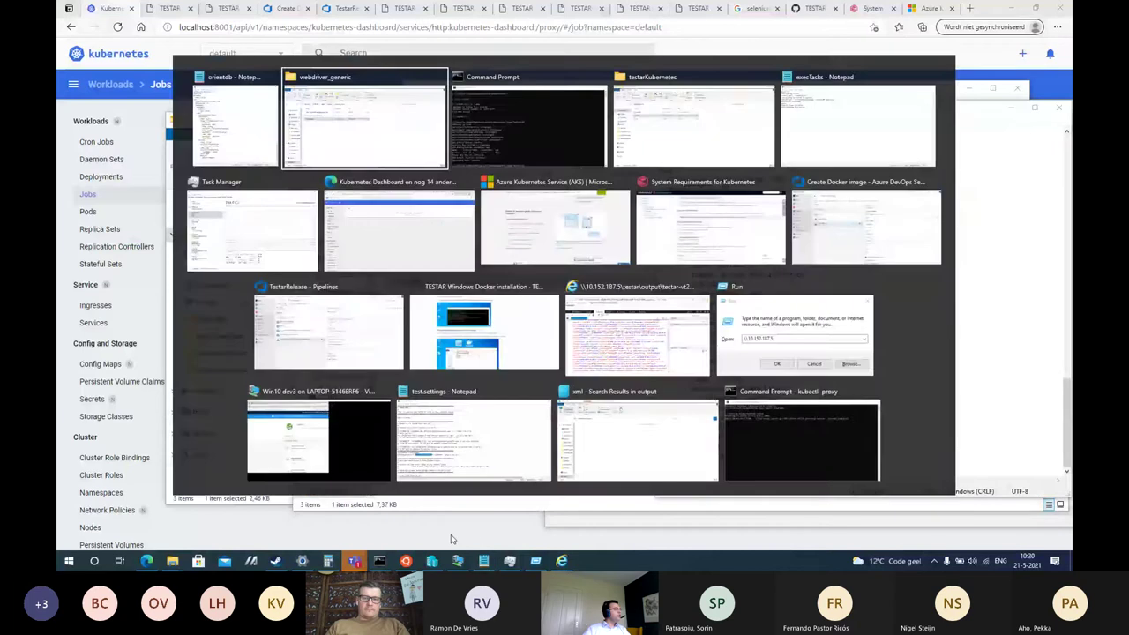
{"action": "key", "text": "Right"}
{"action": "key", "text": "Return"}
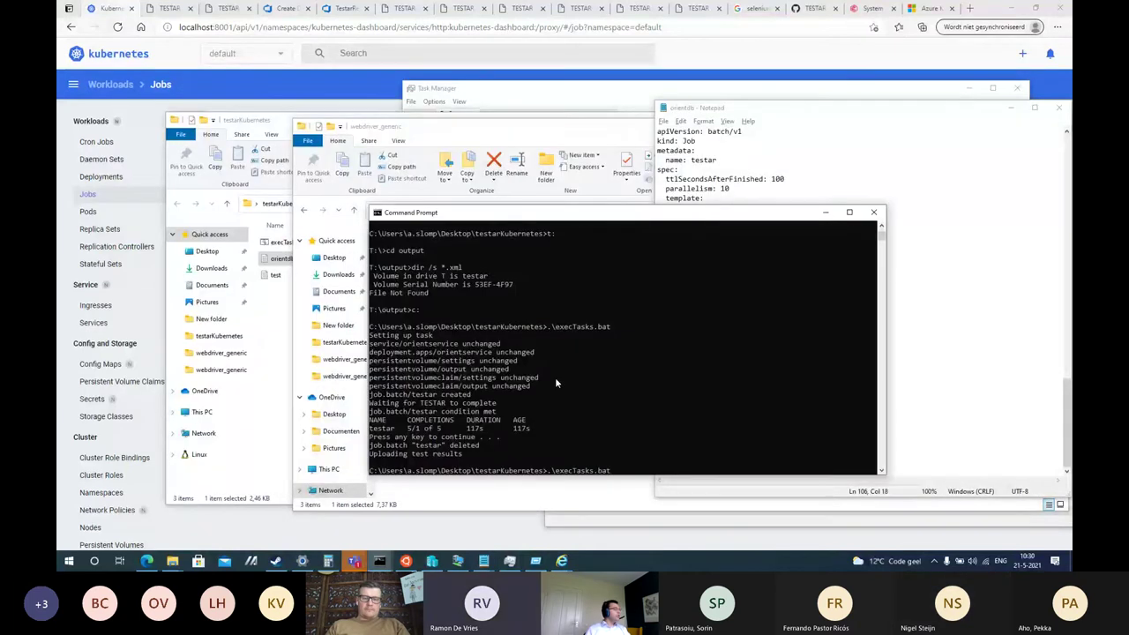
{"action": "key", "text": "Return"}
Switch to the Kubernetes dashboard and examine the testar job, the status of its pods and the system load in Task Manager.
{"action": "left_click", "coordinate": [99, 201]}
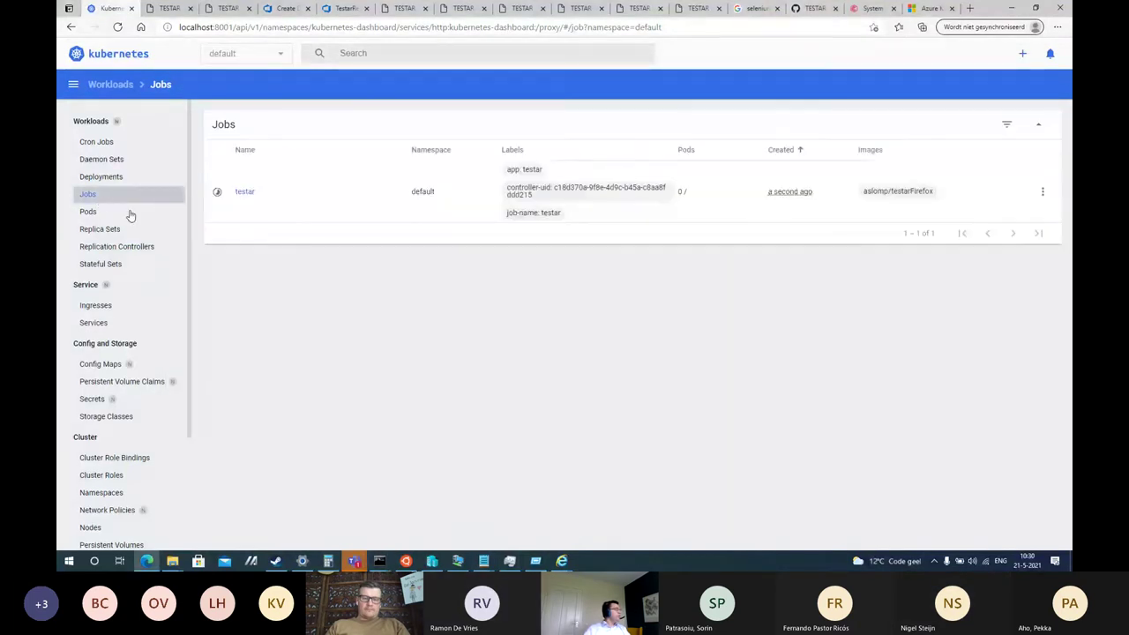
{"action": "left_click", "coordinate": [126, 219]}
{"action": "scroll", "coordinate": [467, 291], "scroll_direction": "down", "scroll_amount": 5}
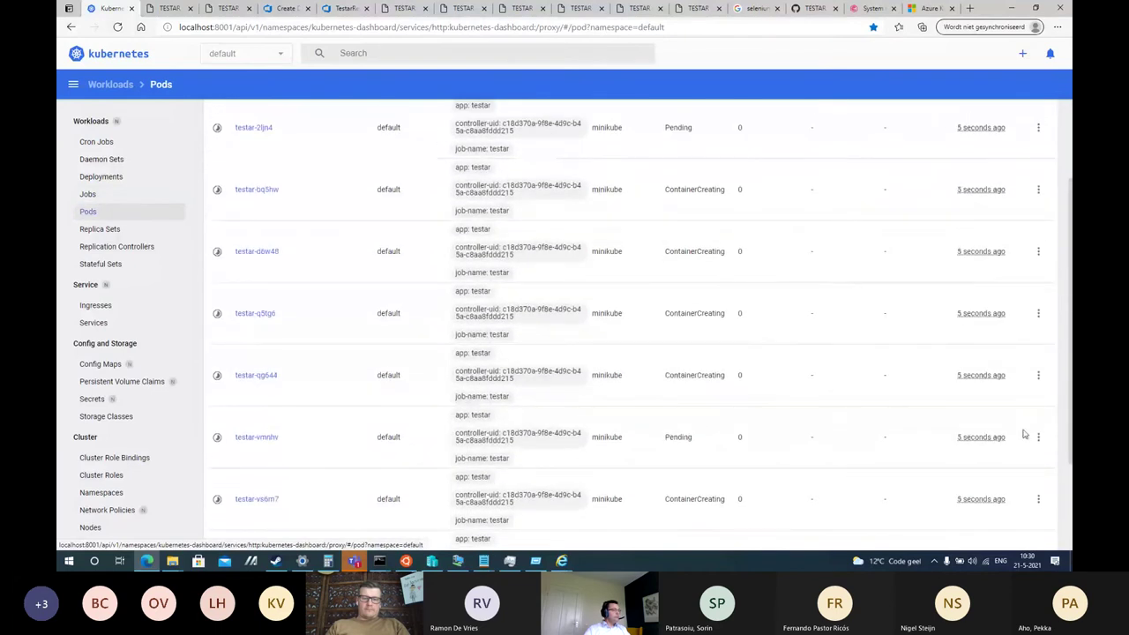
{"action": "left_click", "coordinate": [1040, 379]}
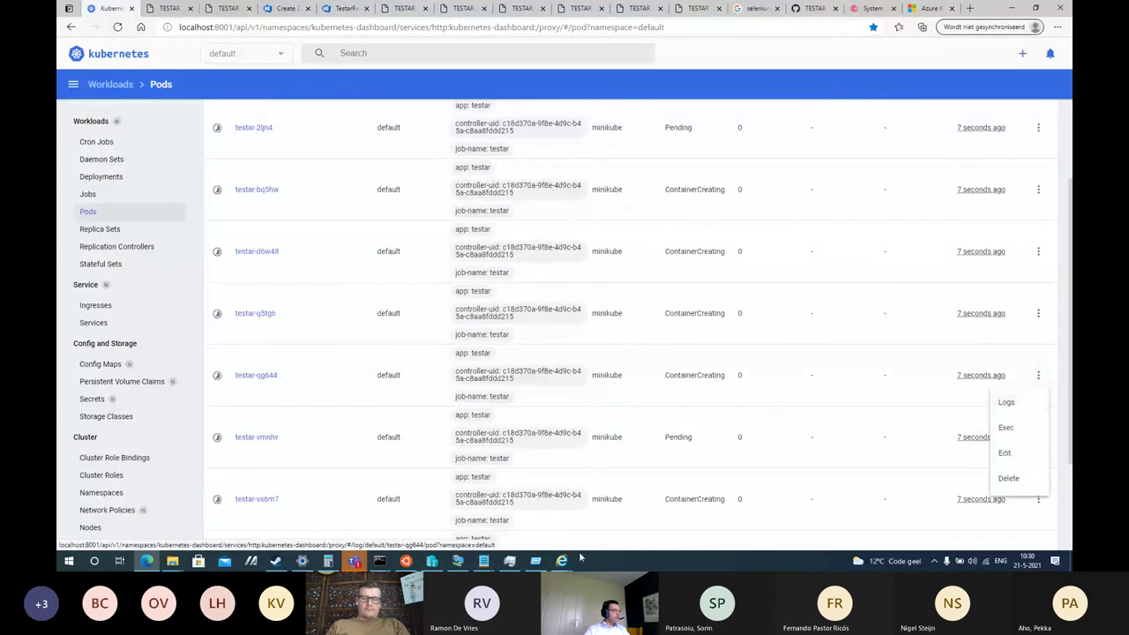
{"action": "left_click", "coordinate": [510, 561]}
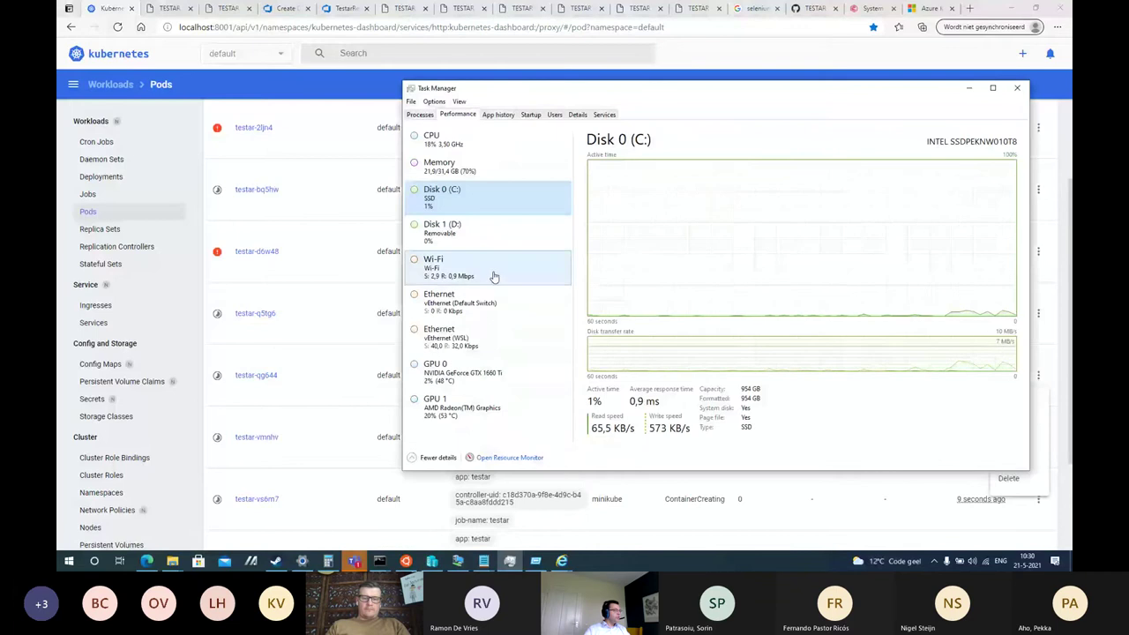
{"action": "left_click", "coordinate": [1046, 376]}
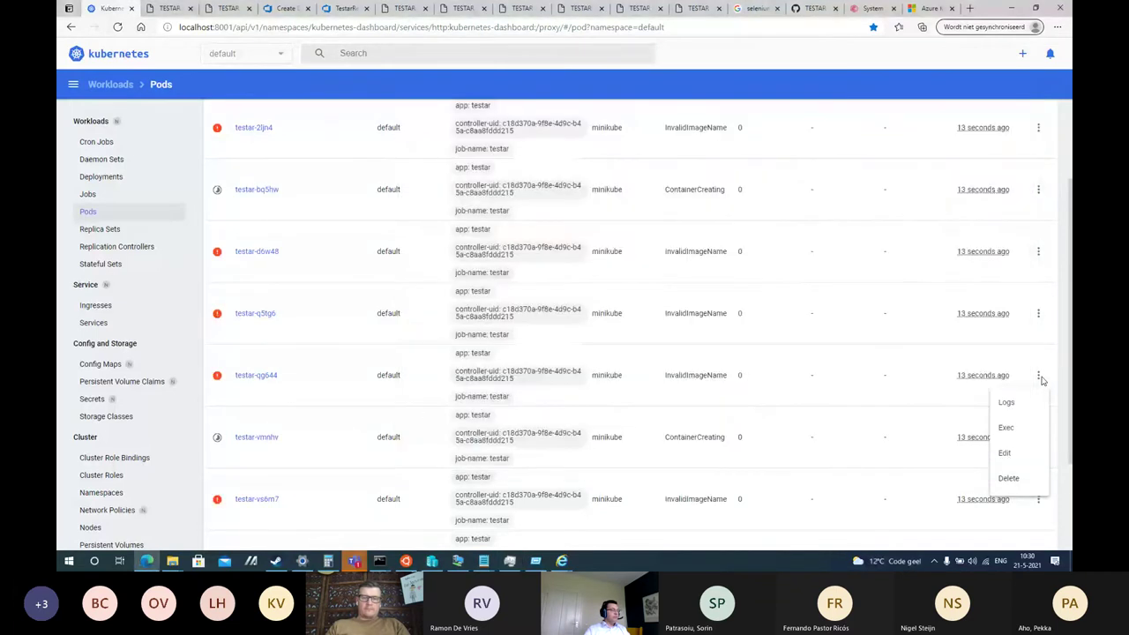
{"action": "left_click", "coordinate": [1040, 378]}
In the orientdb file in Notepad, change the job's container image to aslomp/testar and save the file.
{"action": "key", "text": "alt+Tab"}
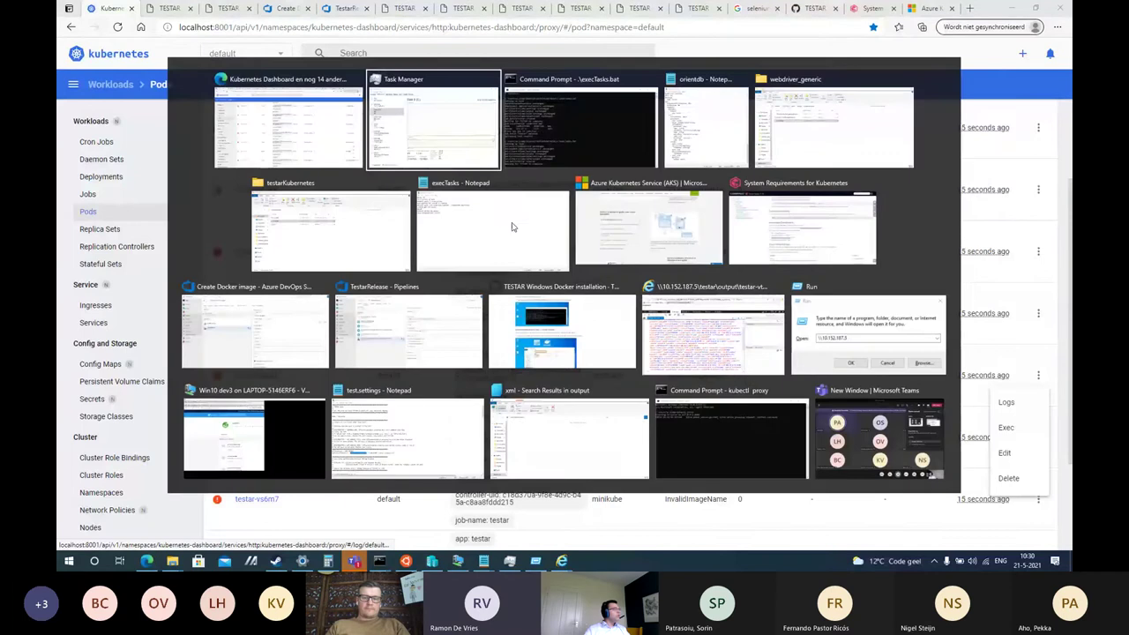
{"action": "key", "text": "alt+Tab"}
{"action": "key", "text": "alt+Tab"}
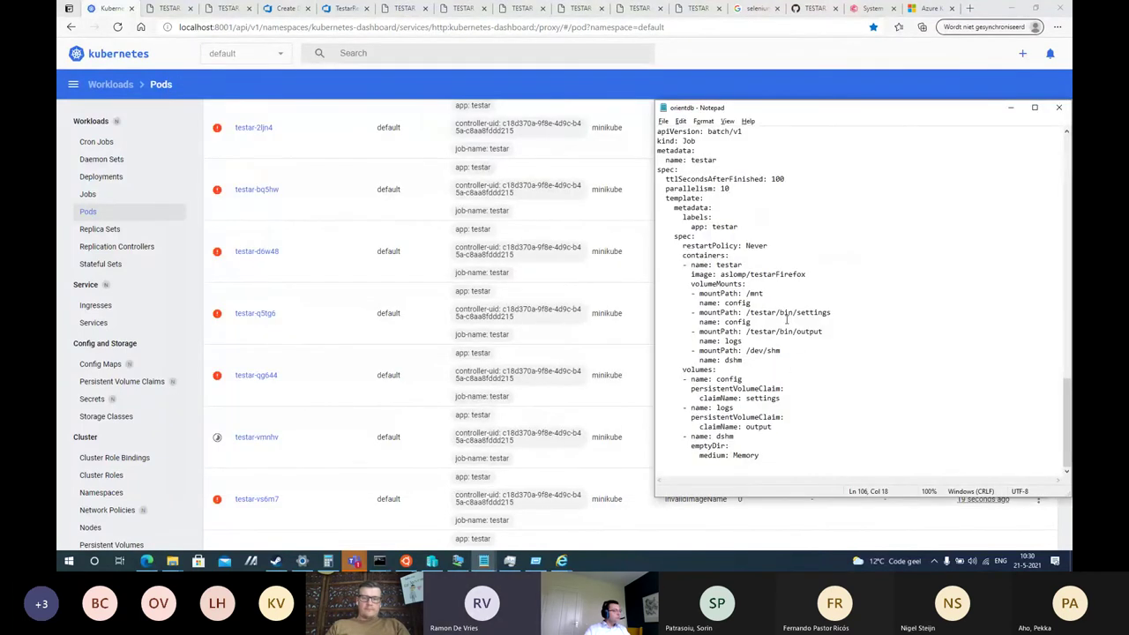
{"action": "scroll", "coordinate": [770, 385], "scroll_direction": "up", "scroll_amount": 4}
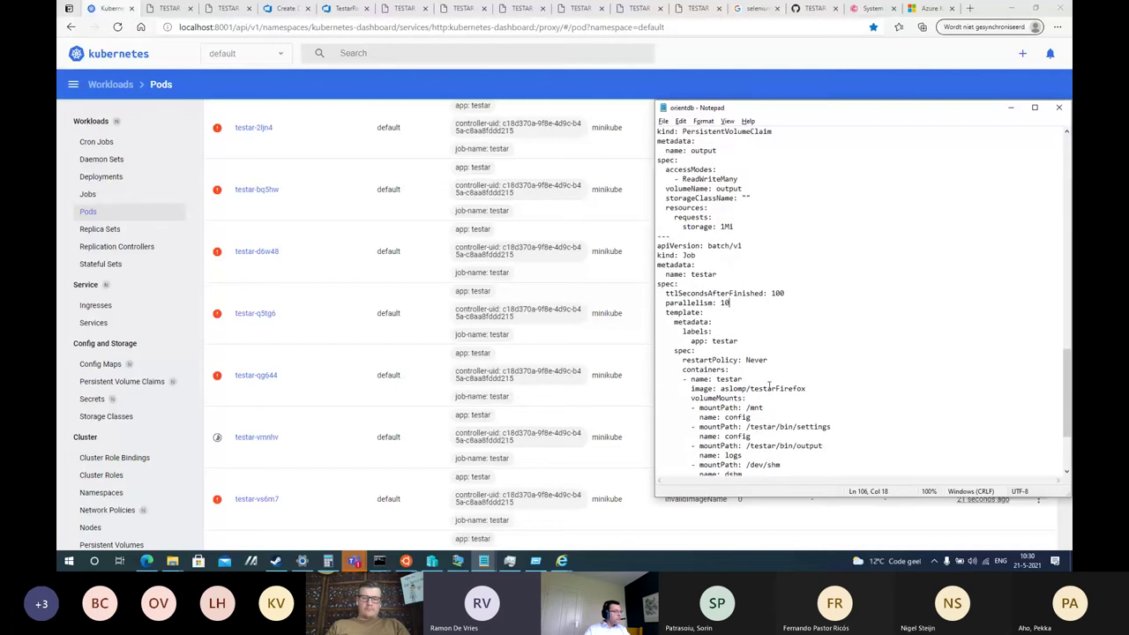
{"action": "scroll", "coordinate": [770, 385], "scroll_direction": "up", "scroll_amount": 10}
{"action": "scroll", "coordinate": [756, 351], "scroll_direction": "down", "scroll_amount": 14}
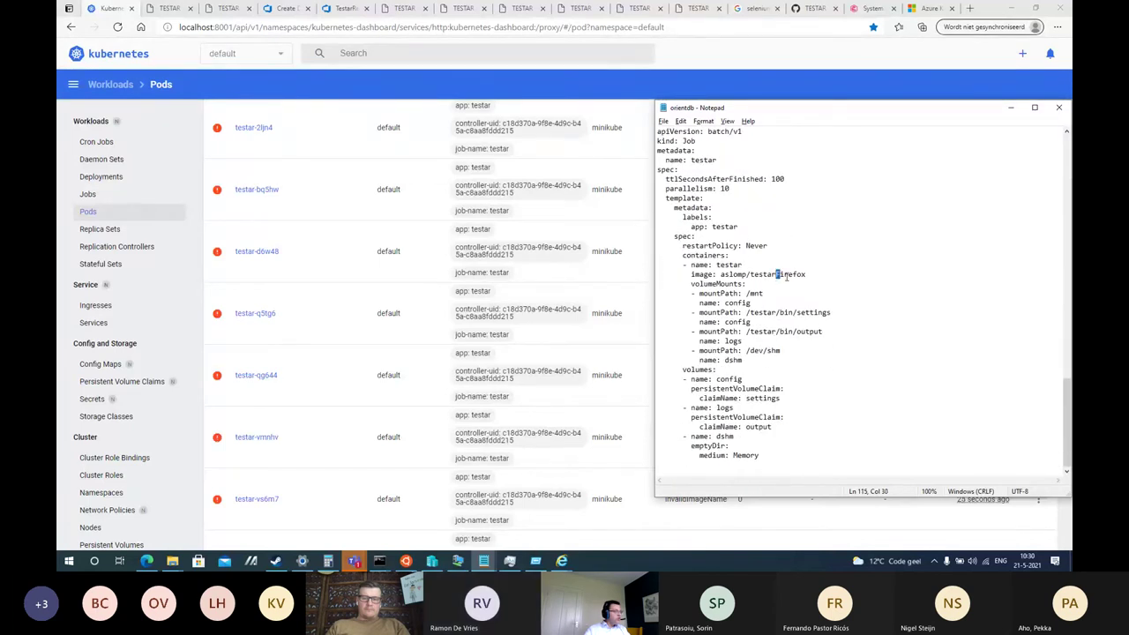
{"action": "left_click_drag", "start_coordinate": [787, 277], "coordinate": [810, 274]}
{"action": "key", "text": "BackSpace"}
{"action": "key", "text": "ctrl+s"}
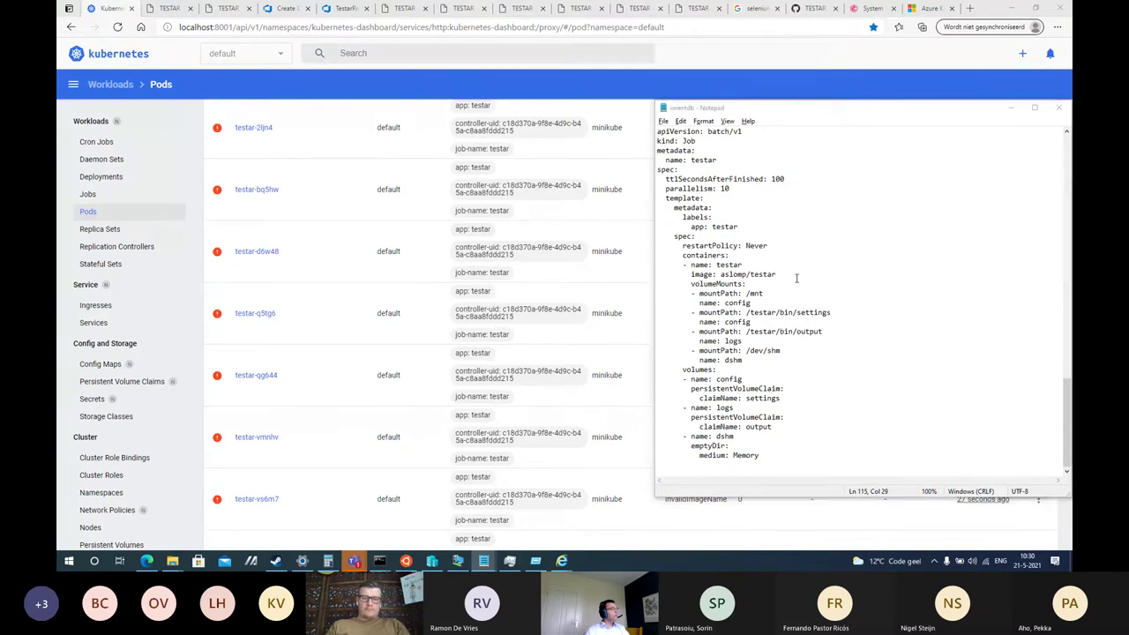
Terminate the running execTasks batch job in the Command Prompt.
{"action": "key", "text": "alt+Tab"}
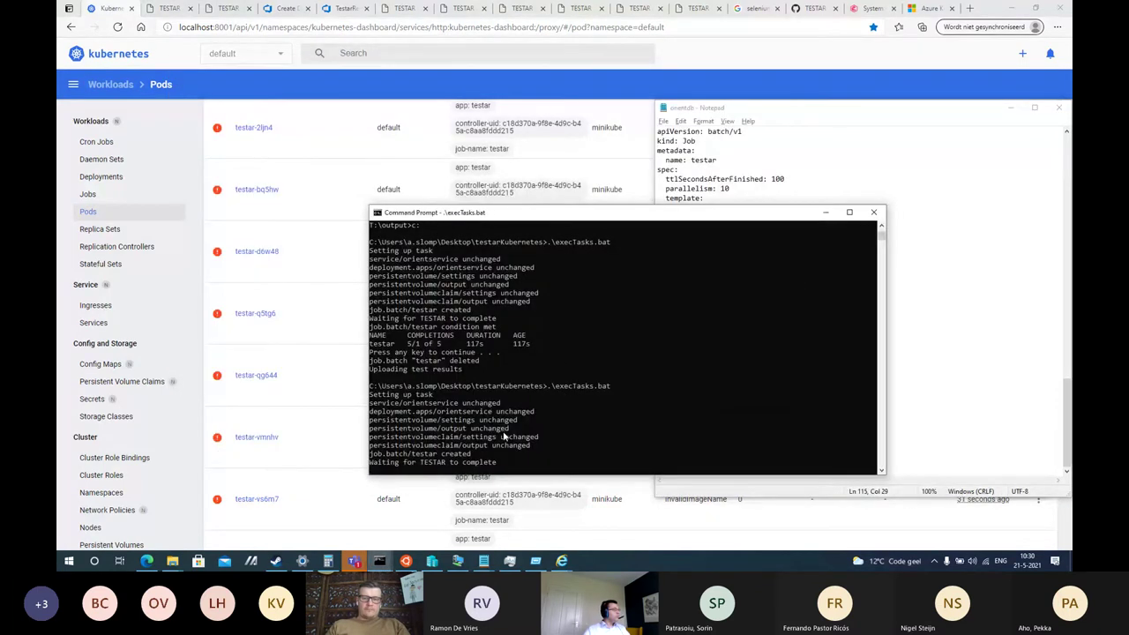
{"action": "key", "text": "ctrl+c"}
{"action": "key", "text": "Return"}
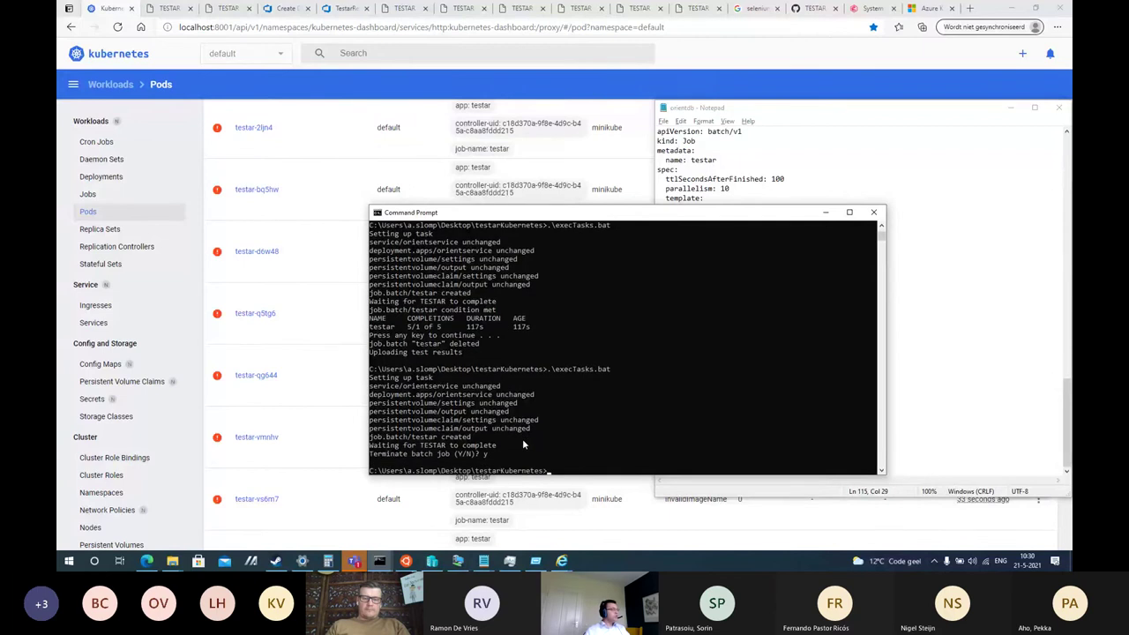
Delete the testar job from the Kubernetes dashboard's job list and confirm the deletion.
{"action": "left_click", "coordinate": [106, 212]}
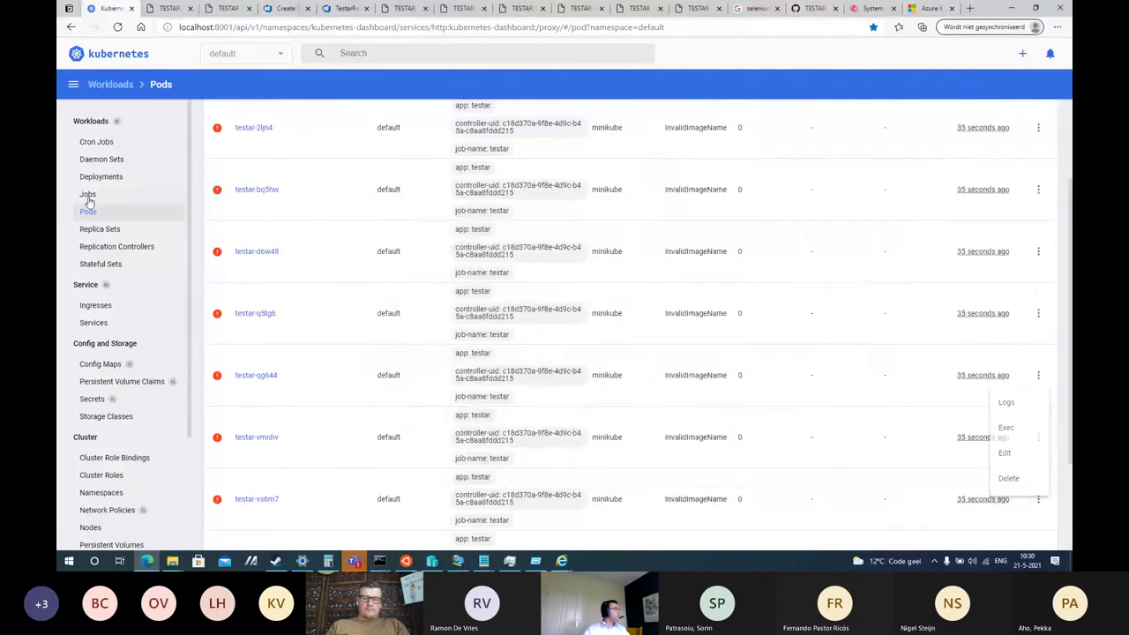
{"action": "left_click", "coordinate": [89, 195]}
{"action": "left_click", "coordinate": [1044, 193]}
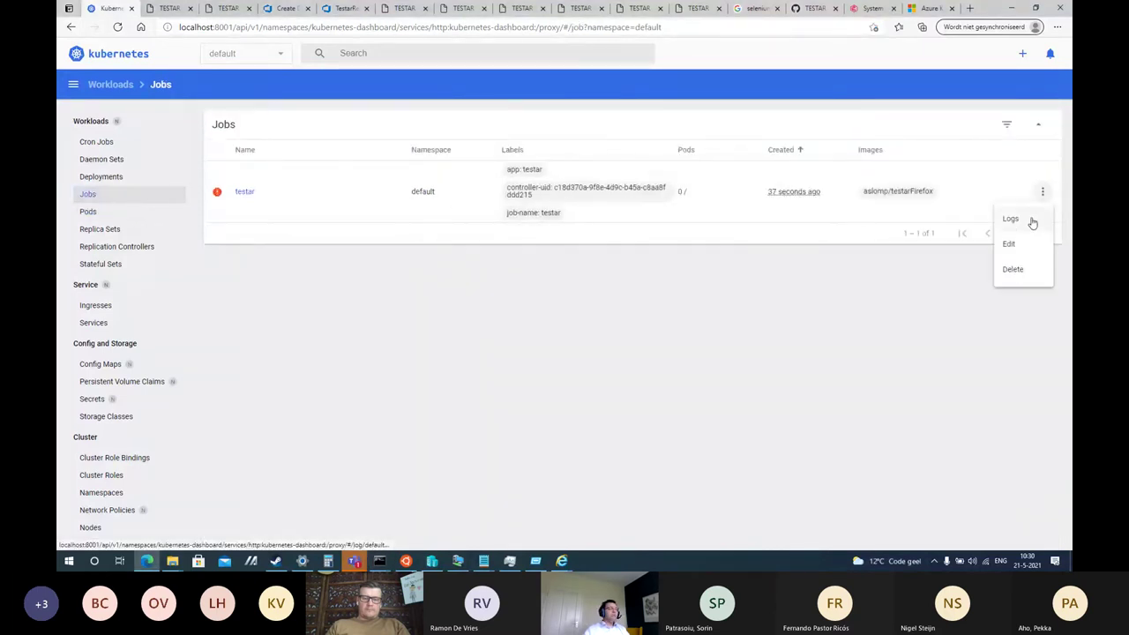
{"action": "left_click", "coordinate": [1024, 270]}
{"action": "left_click", "coordinate": [358, 335]}
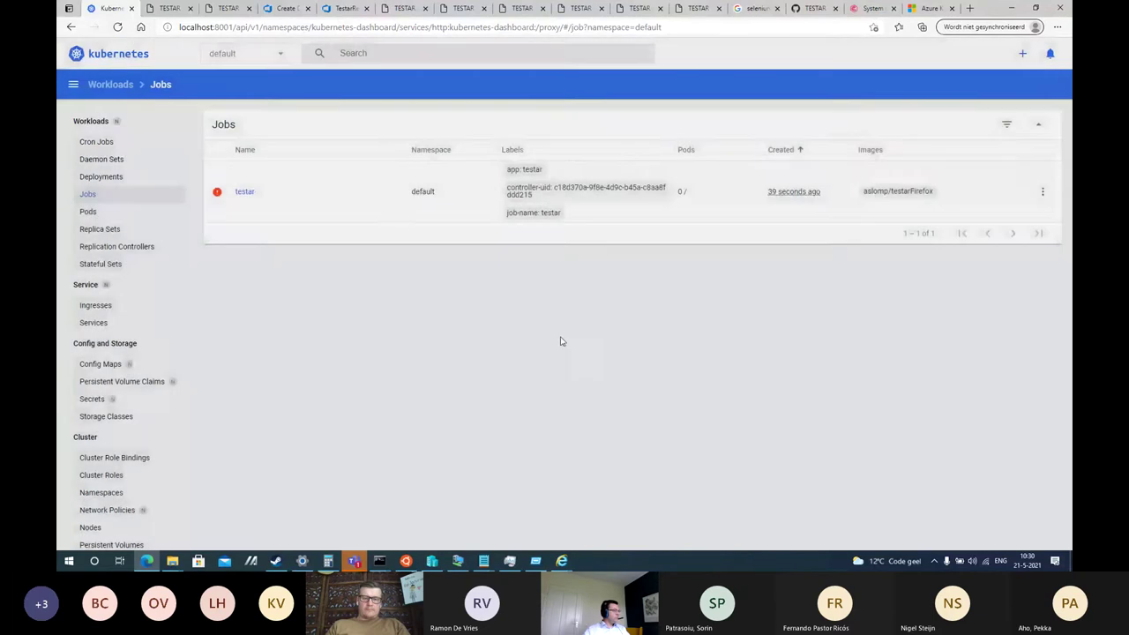
Check the remaining pods, then enter .\execTasks.bat at the Command Prompt without running it and glance at Task Manager.
{"action": "left_click", "coordinate": [87, 211]}
{"action": "key", "text": "alt+Tab"}
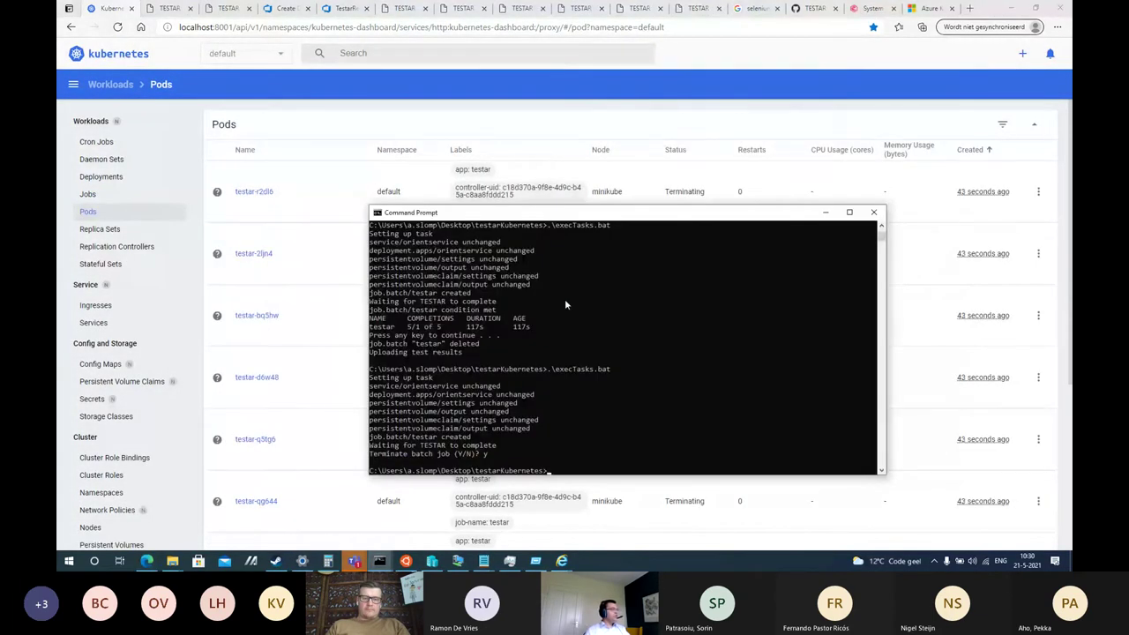
{"action": "type", "text": ".\\execTasks.bat"}
{"action": "left_click", "coordinate": [510, 561]}
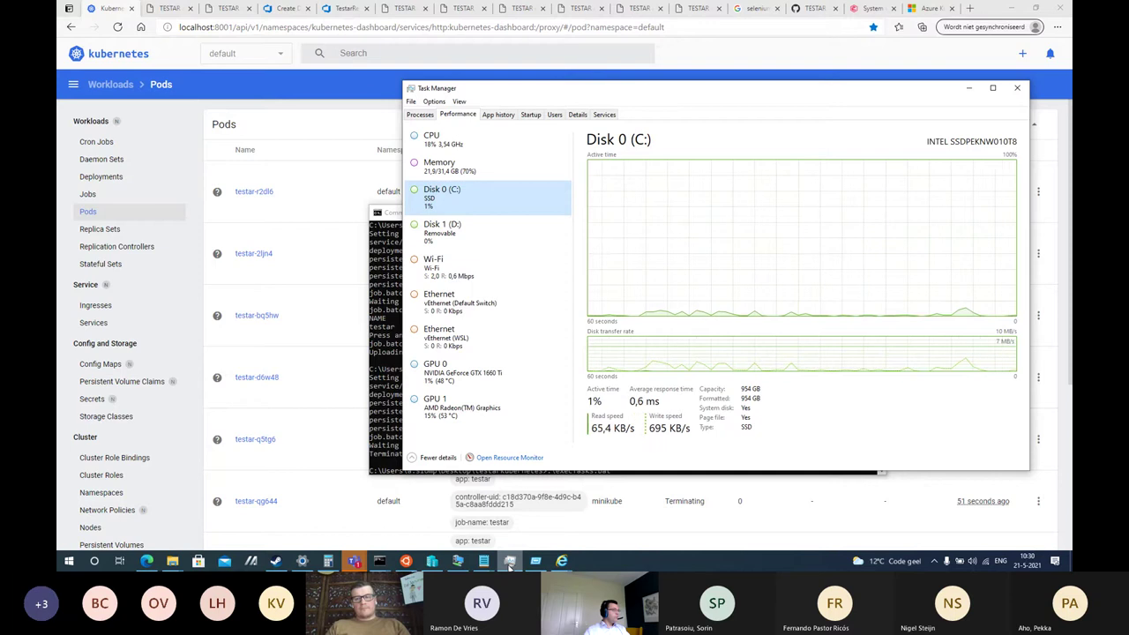
{"action": "left_click", "coordinate": [393, 351]}
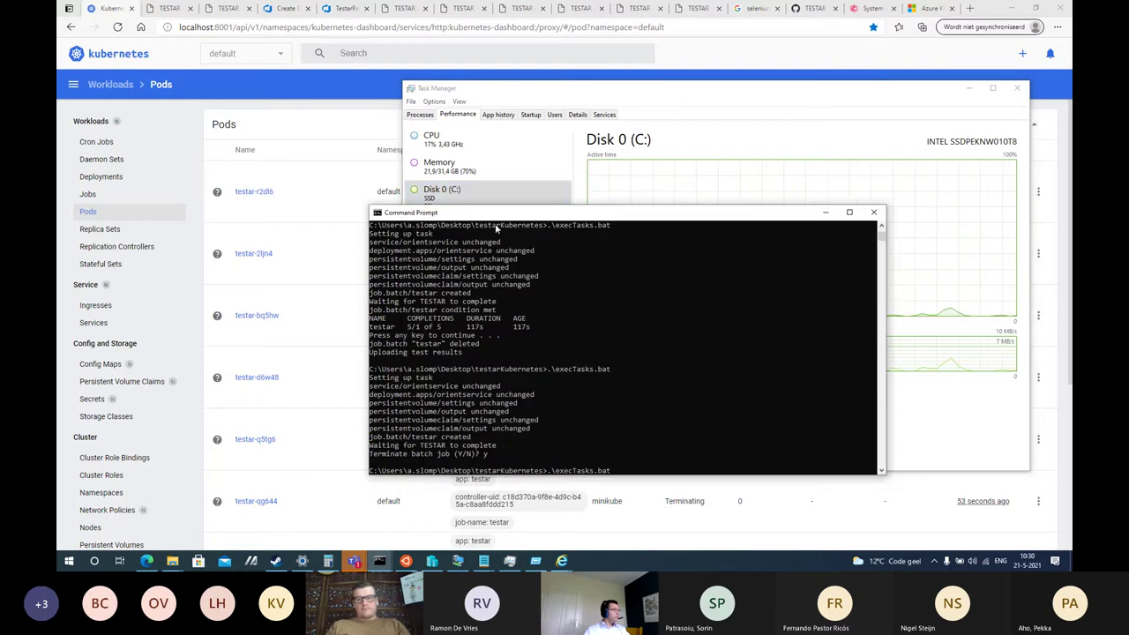
Recheck the dashboard's job and pod lists for the deleted testar job and its pods, then return to the Command Prompt.
{"action": "left_click", "coordinate": [87, 213]}
{"action": "left_click", "coordinate": [87, 194]}
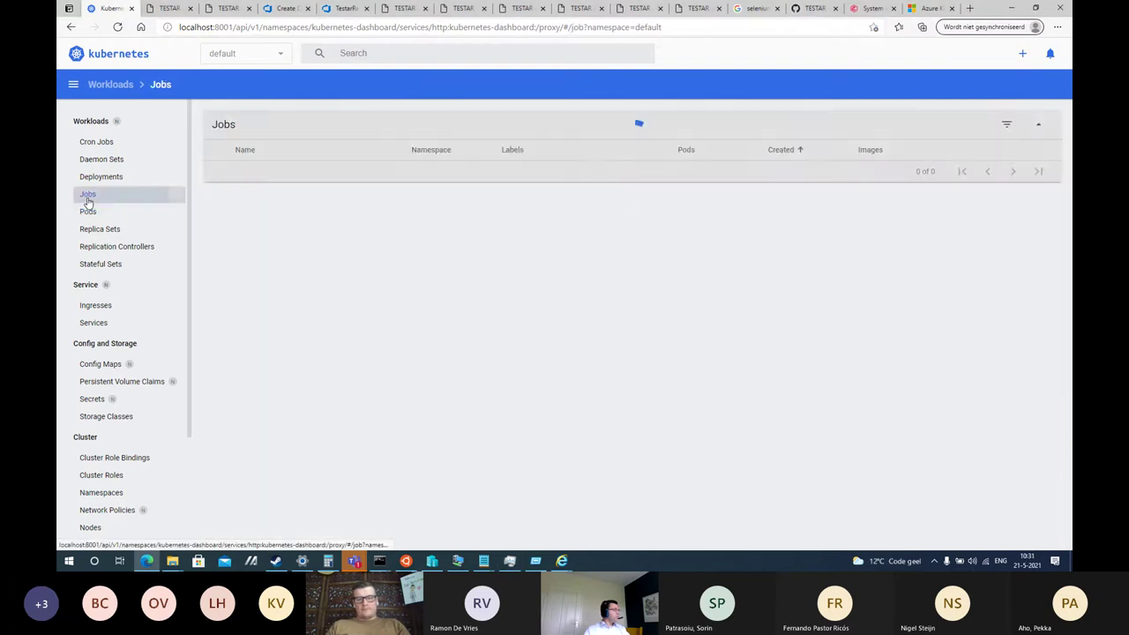
{"action": "left_click", "coordinate": [88, 212]}
{"action": "left_click", "coordinate": [89, 195]}
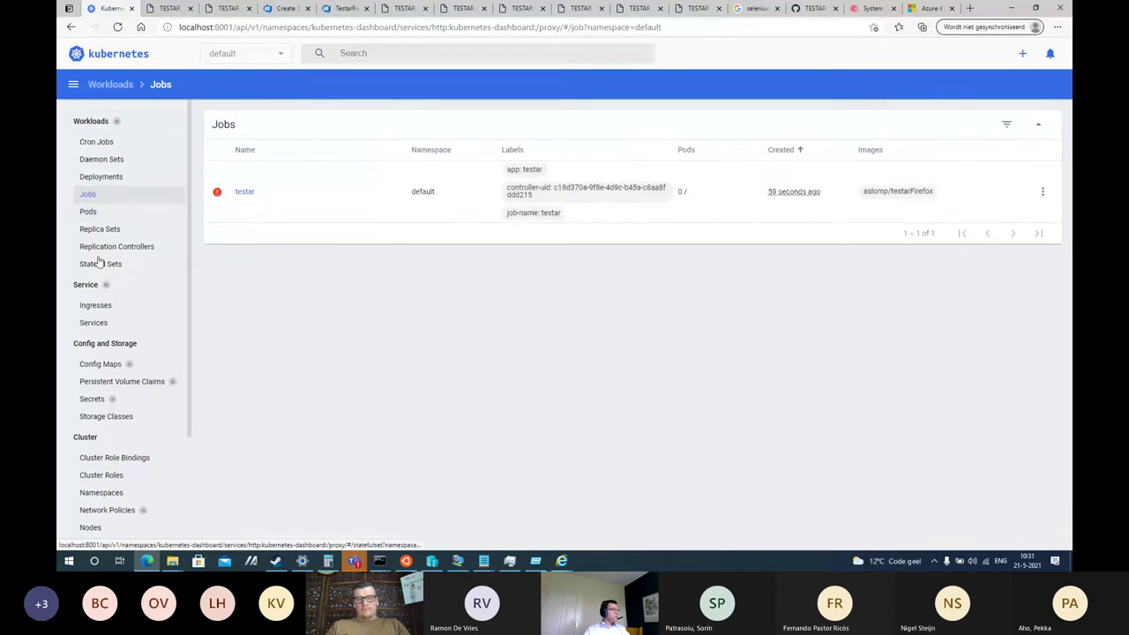
{"action": "left_click", "coordinate": [102, 213]}
{"action": "key", "text": "alt+Tab"}
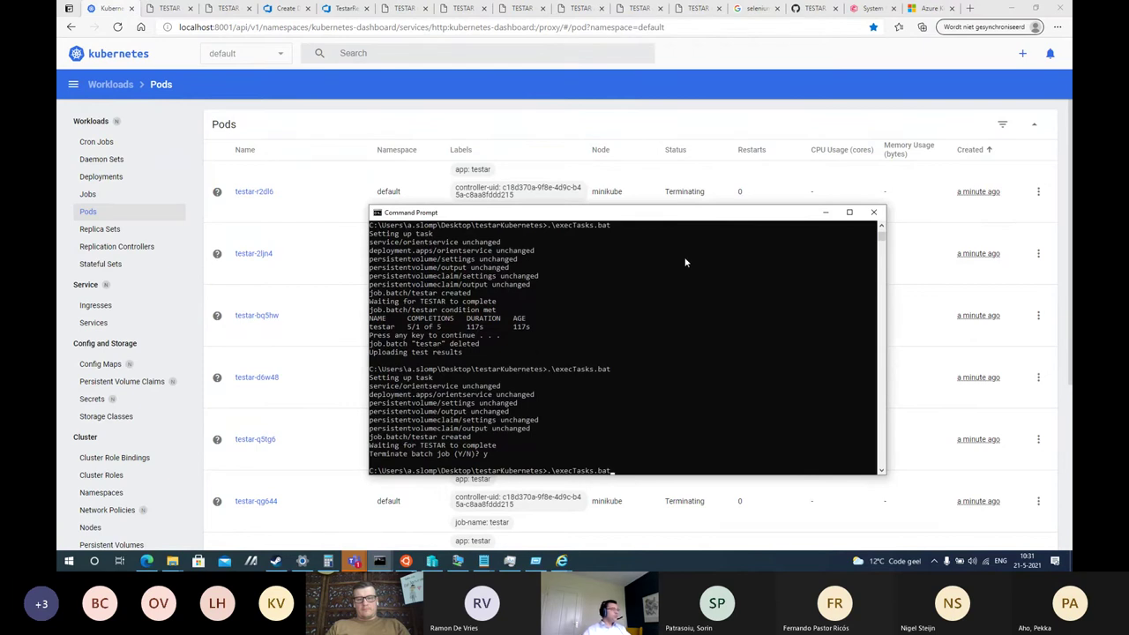
View the logs of the testar-r2dl6 pod in the Kubernetes dashboard, then return to the pod list.
{"action": "left_click", "coordinate": [1042, 205]}
{"action": "left_click", "coordinate": [1039, 191]}
{"action": "left_click", "coordinate": [1034, 217]}
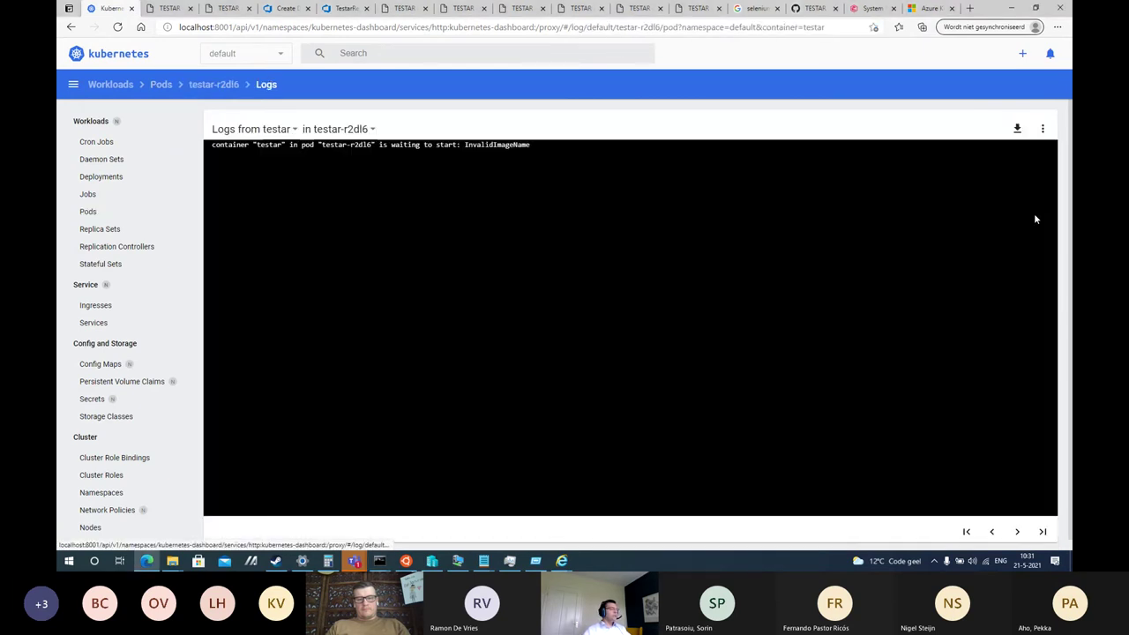
{"action": "left_click", "coordinate": [85, 211]}
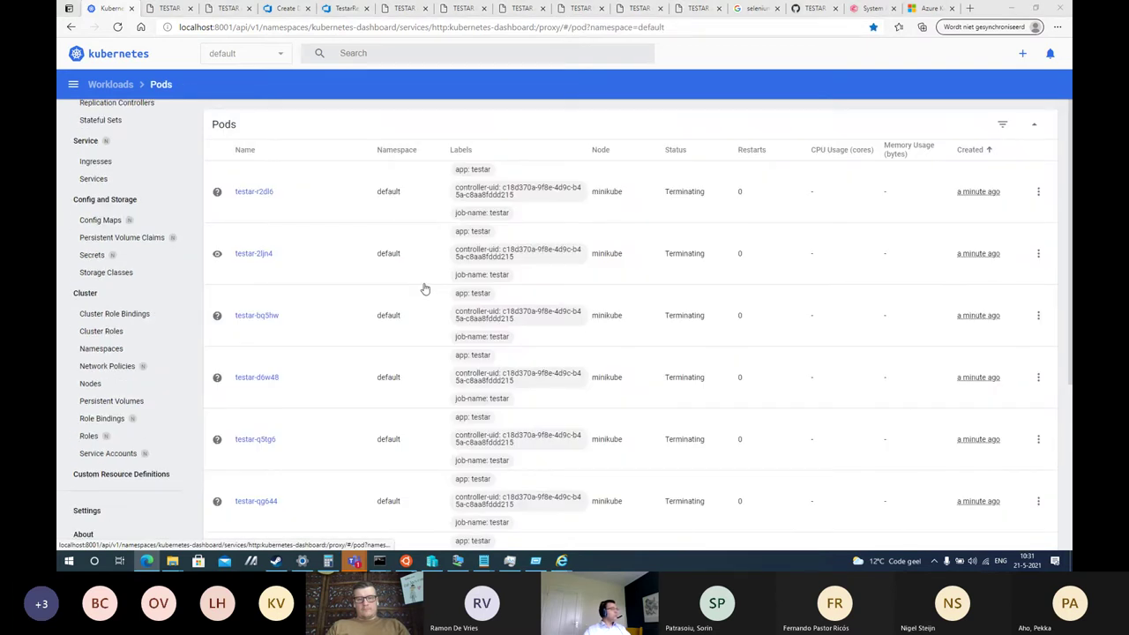
Try to run .\execTasks.bat at the Command Prompt, inspect its output and terminate the batch job.
{"action": "key", "text": "alt+Tab"}
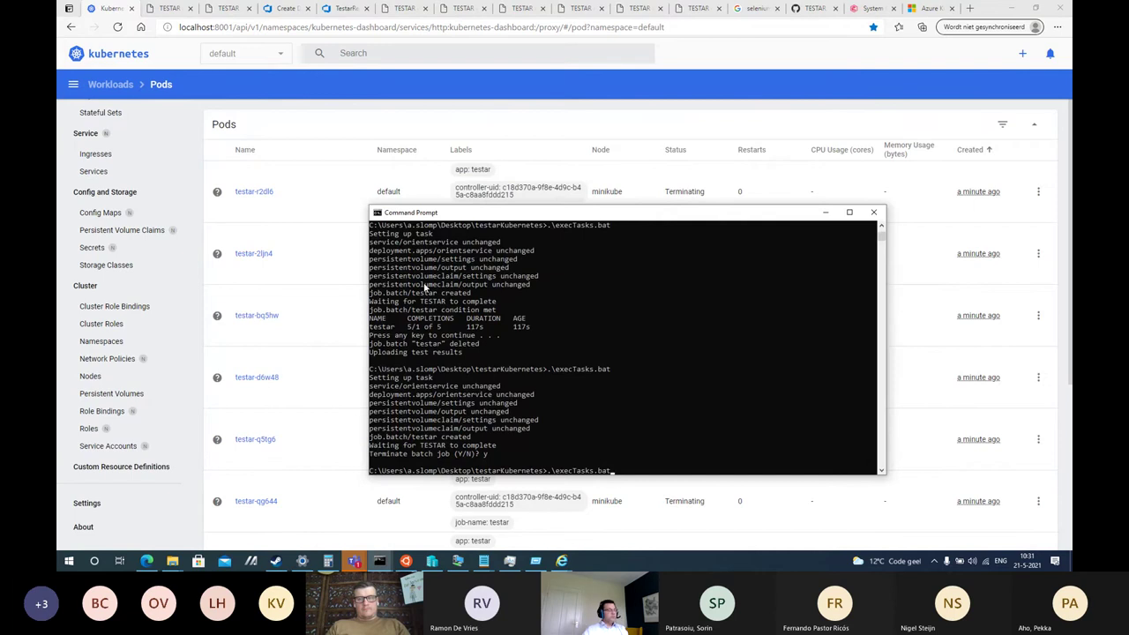
{"action": "key", "text": "Return"}
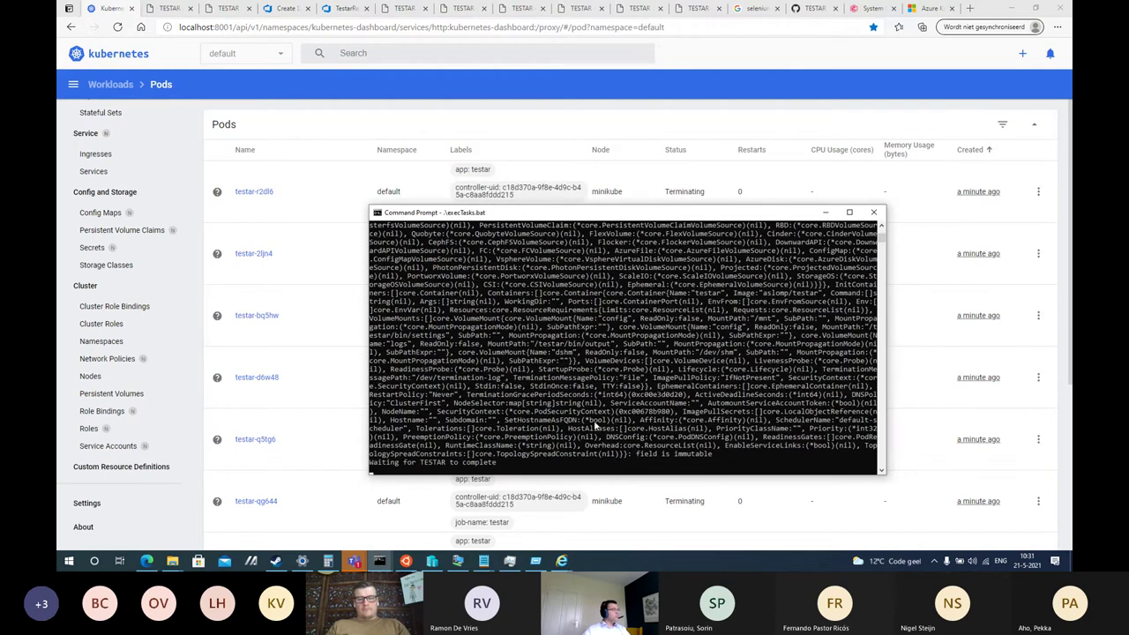
{"action": "scroll", "coordinate": [598, 426], "scroll_direction": "up", "scroll_amount": 10}
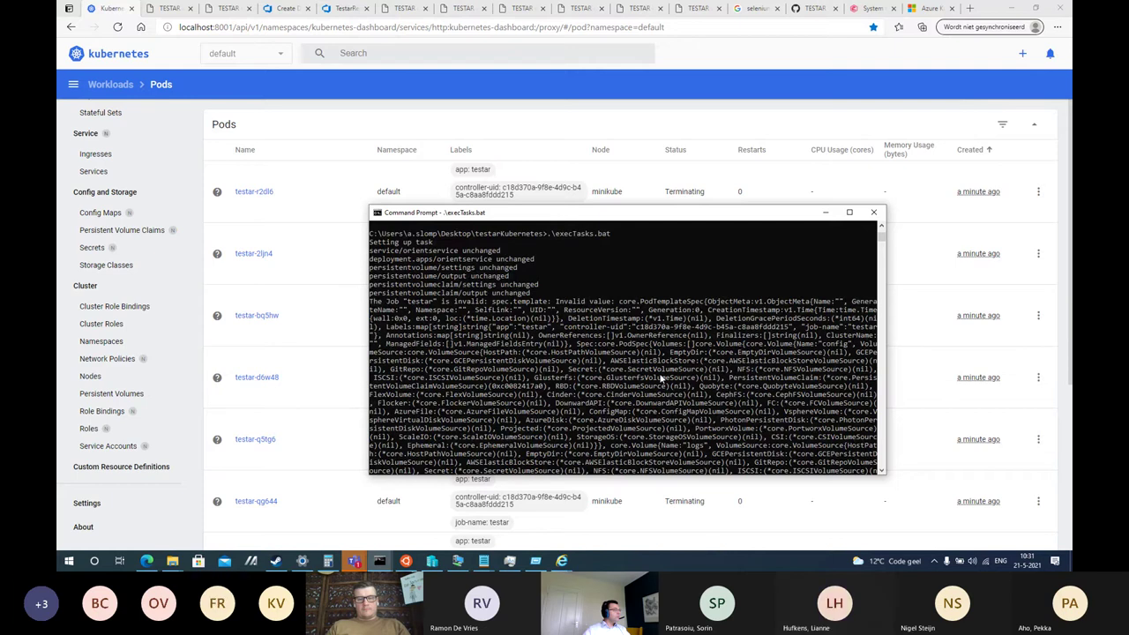
{"action": "scroll", "coordinate": [660, 379], "scroll_direction": "down", "scroll_amount": 10}
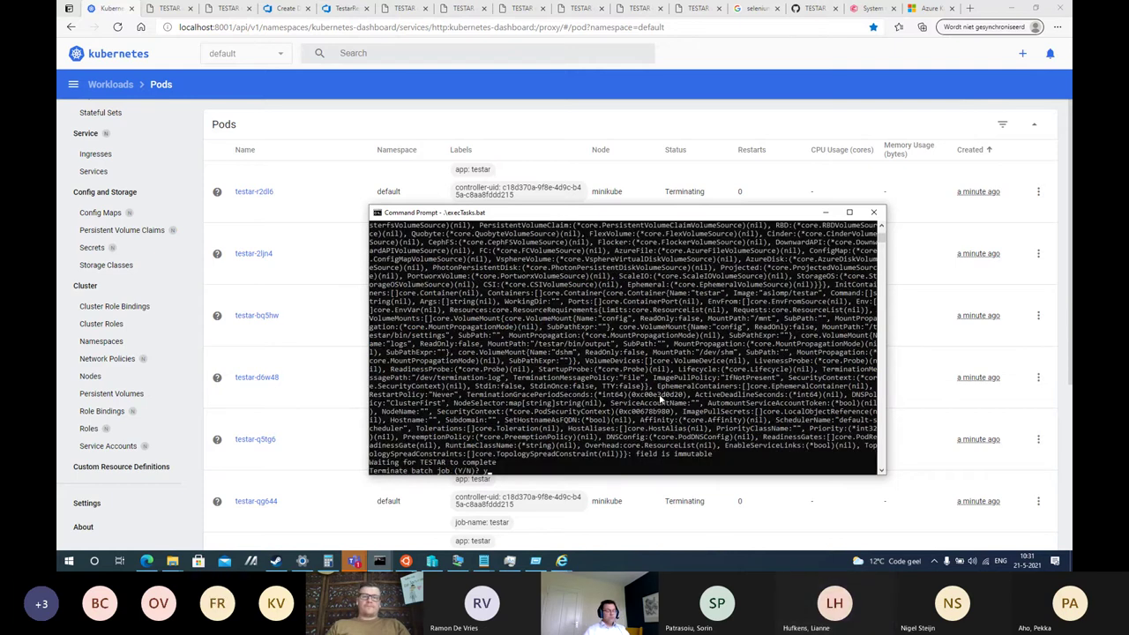
{"action": "type", "text": "y"}
{"action": "key", "text": "Return"}
Switch to the orientdb file in Notepad, review the job definition, remove the trailing blank line after "medium: Memory" and save the file.
{"action": "key", "text": "alt+Tab"}
{"action": "key", "text": "alt+Tab"}
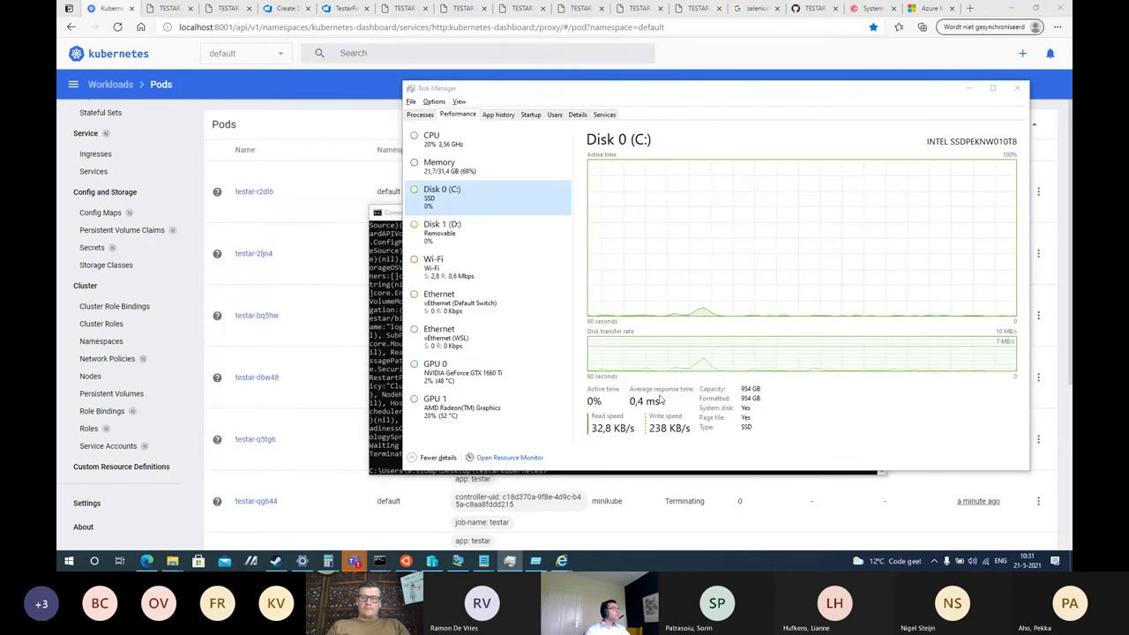
{"action": "key", "text": "alt+Tab"}
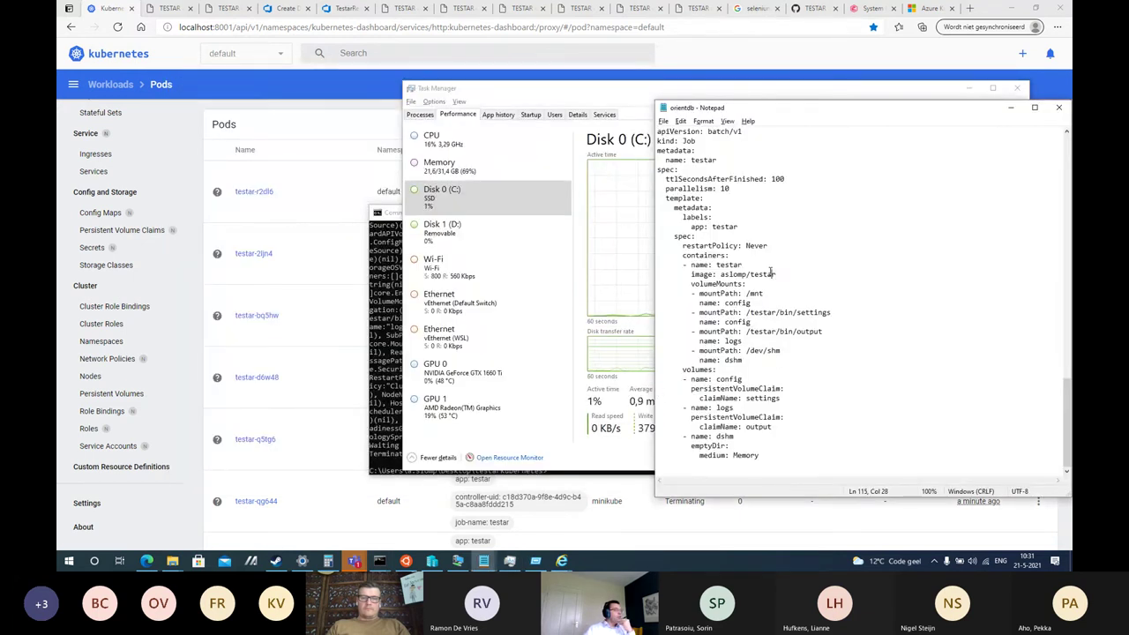
{"action": "scroll", "coordinate": [763, 191], "scroll_direction": "up", "scroll_amount": 15}
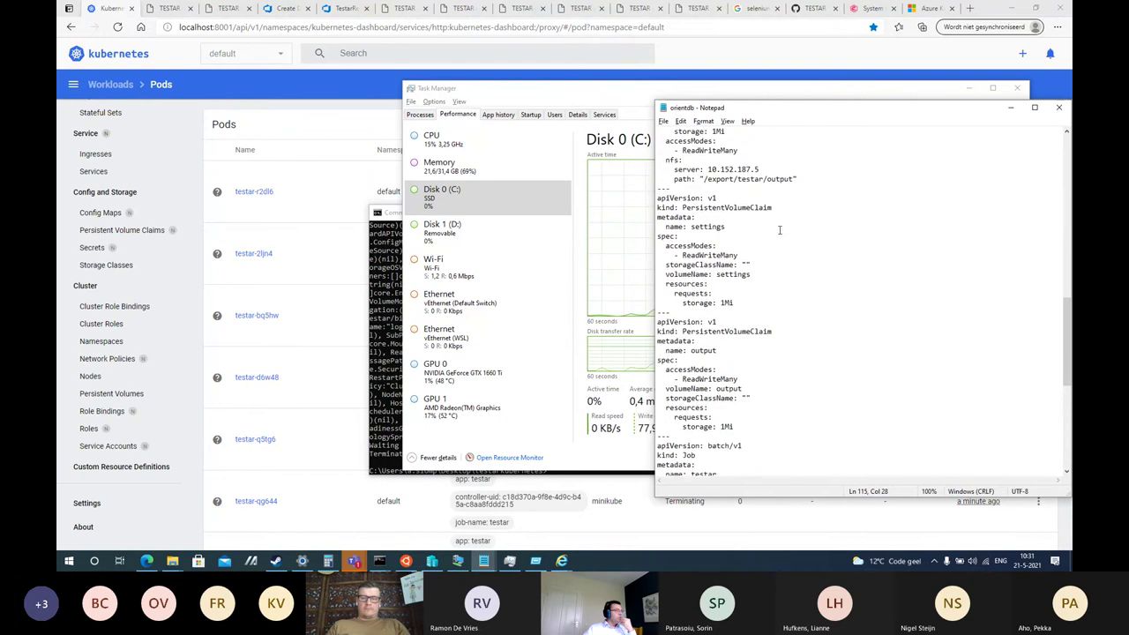
{"action": "scroll", "coordinate": [780, 231], "scroll_direction": "down", "scroll_amount": 15}
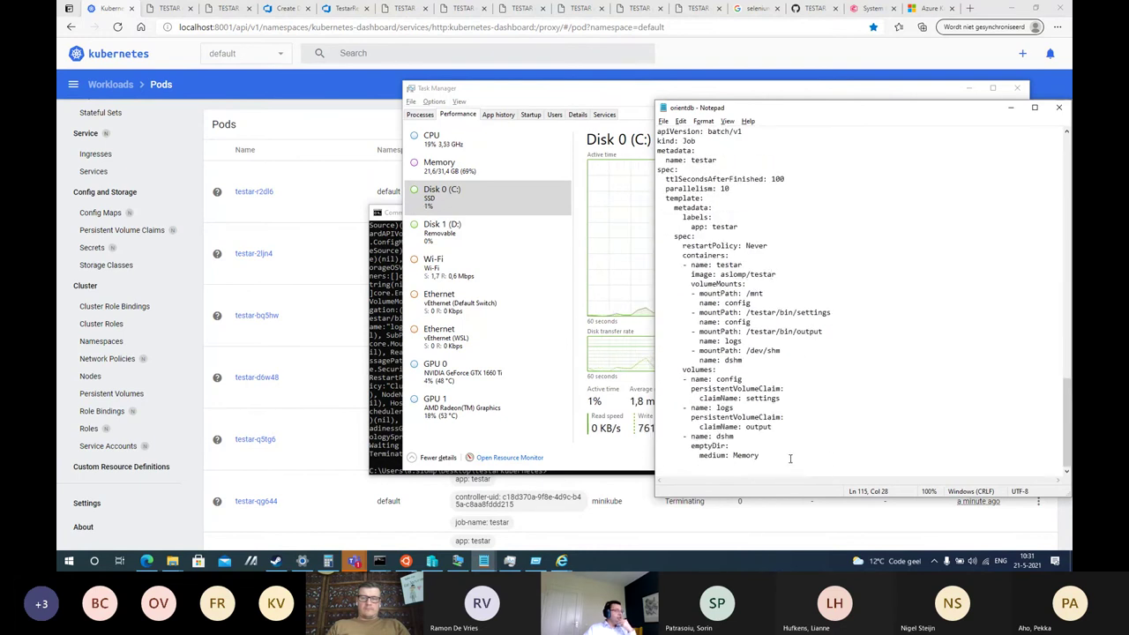
{"action": "key", "text": "BackSpace"}
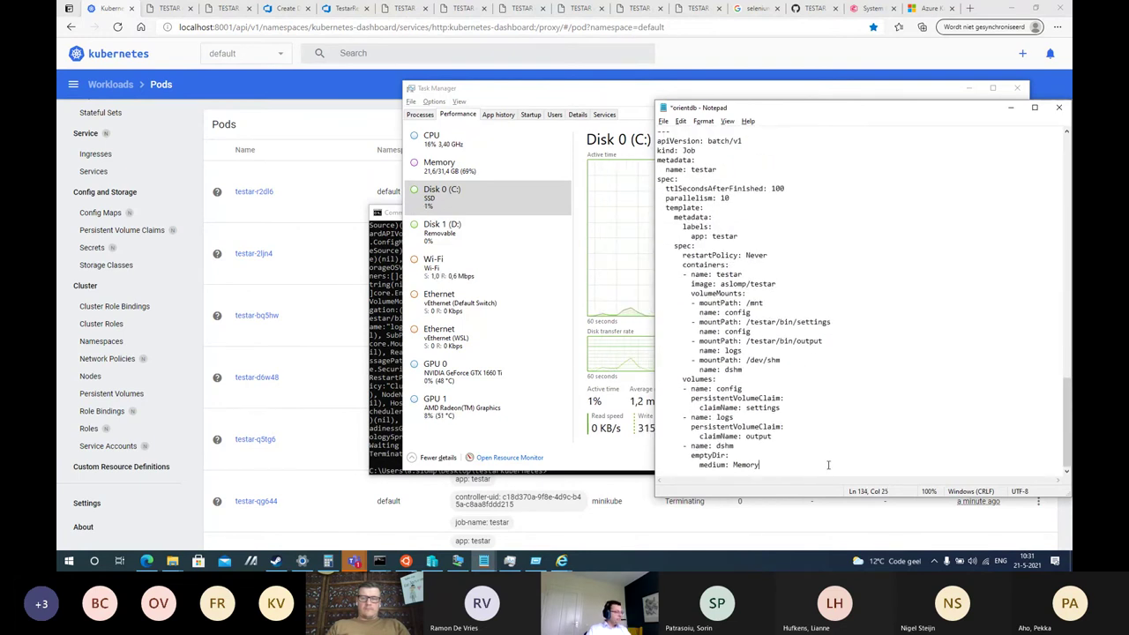
{"action": "key", "text": "Up"}
{"action": "key", "text": "Up"}
{"action": "key", "text": "Up"}
{"action": "key", "text": "Up"}
{"action": "key", "text": "Up"}
{"action": "key", "text": "Up"}
{"action": "key", "text": "Up"}
{"action": "key", "text": "Up"}
{"action": "key", "text": "Up"}
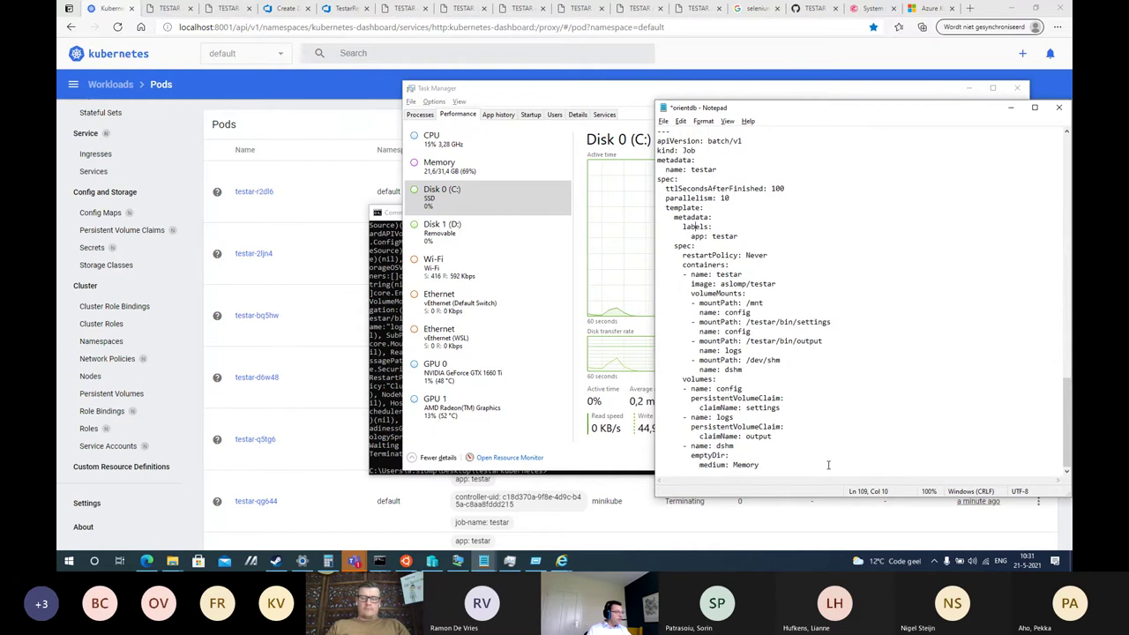
{"action": "key", "text": "ctrl+s"}
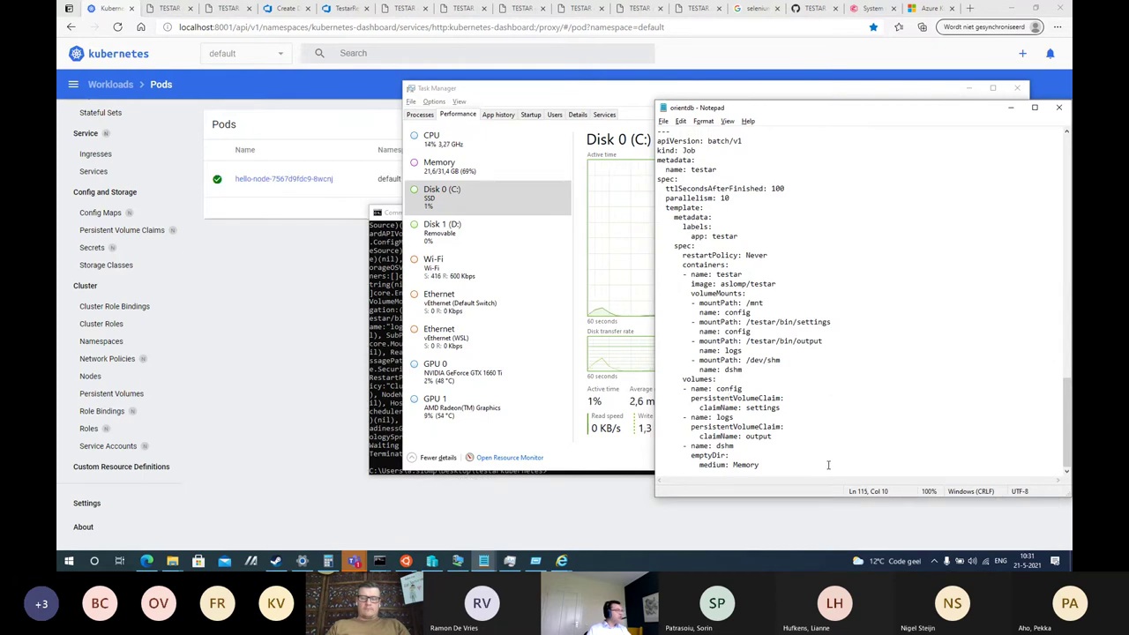
Return to the Command Prompt and run .\execTasks.bat again to create the testar job.
{"action": "left_click", "coordinate": [385, 432]}
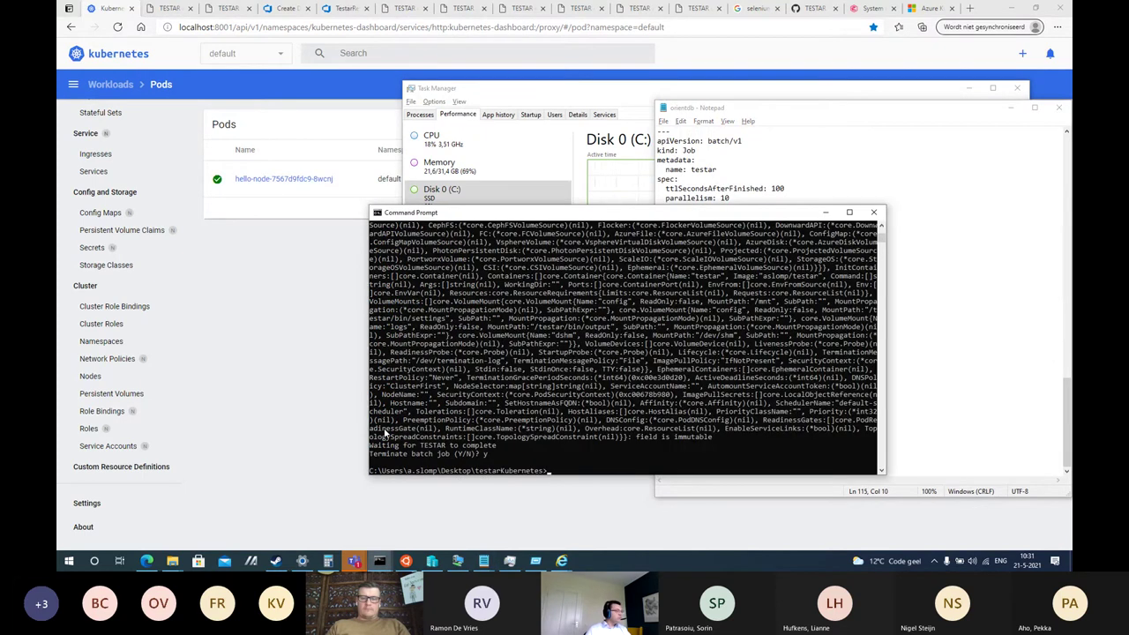
{"action": "type", "text": "y"}
{"action": "key", "text": "Return"}
{"action": "type", "text": "y"}
{"action": "key", "text": "Up"}
{"action": "key", "text": "Up"}
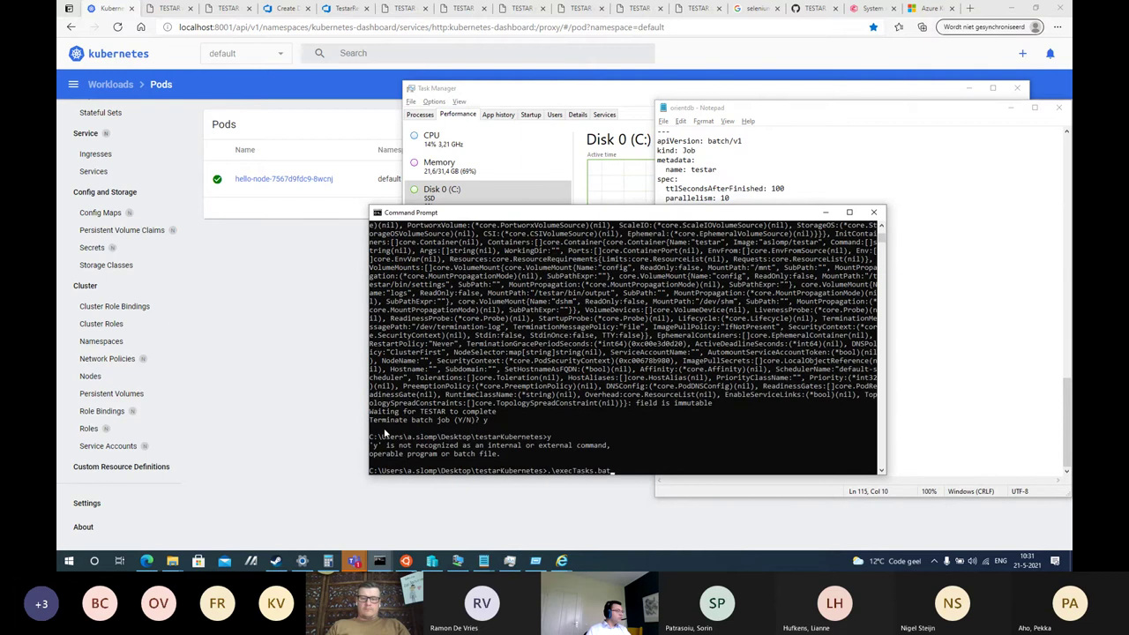
{"action": "key", "text": "Return"}
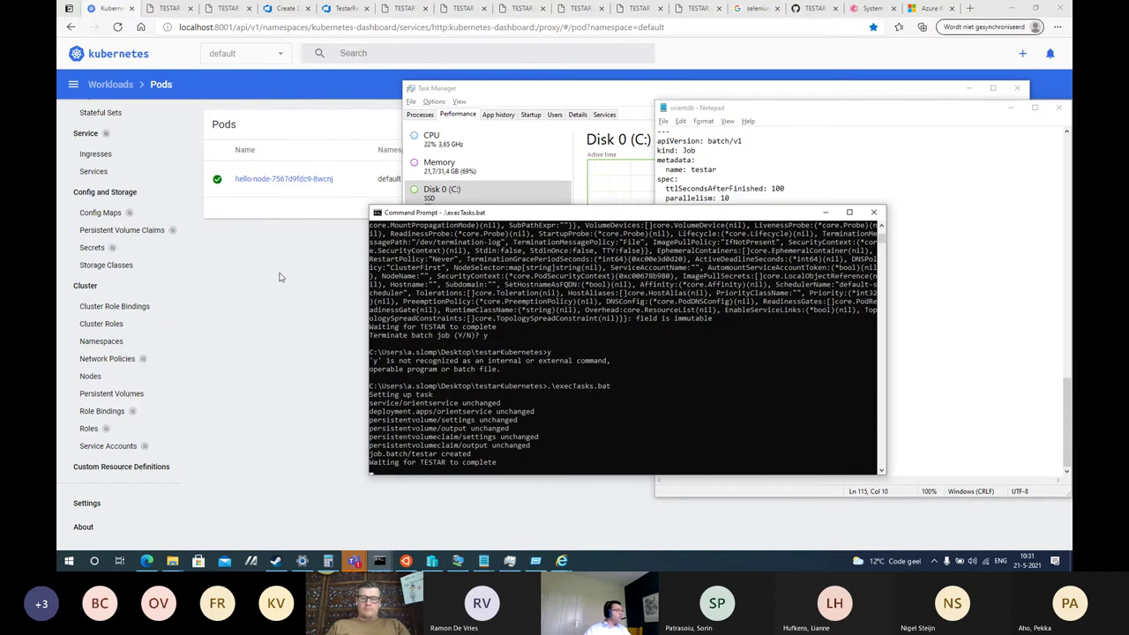
Check the status of the new testar pods in the Kubernetes dashboard and the disk activity in Task Manager.
{"action": "left_click", "coordinate": [283, 302]}
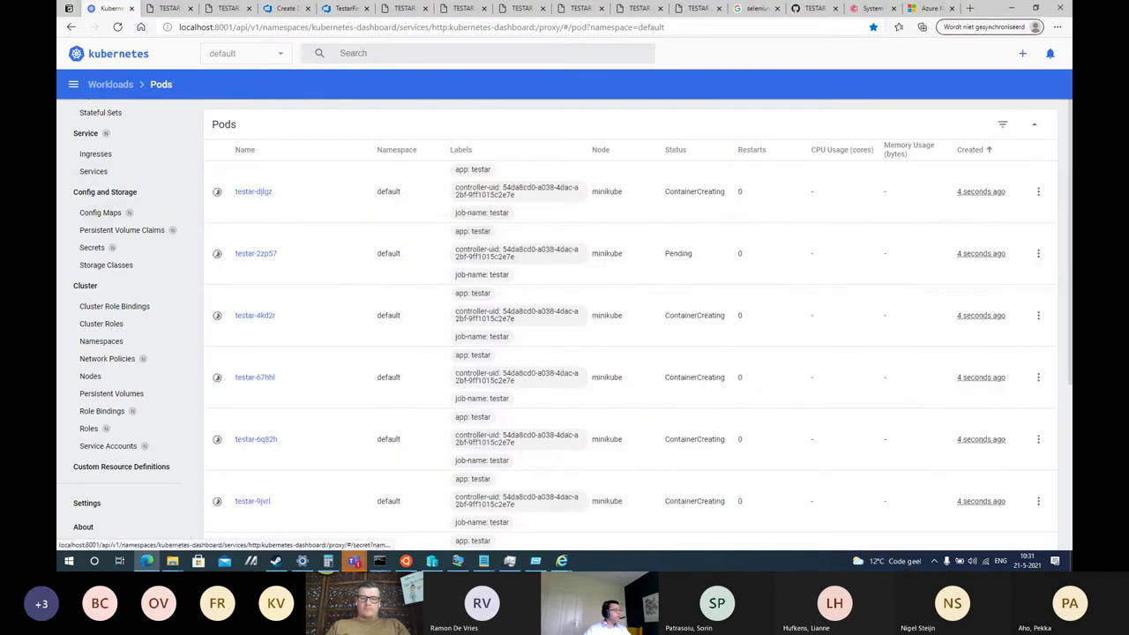
{"action": "left_click", "coordinate": [510, 562]}
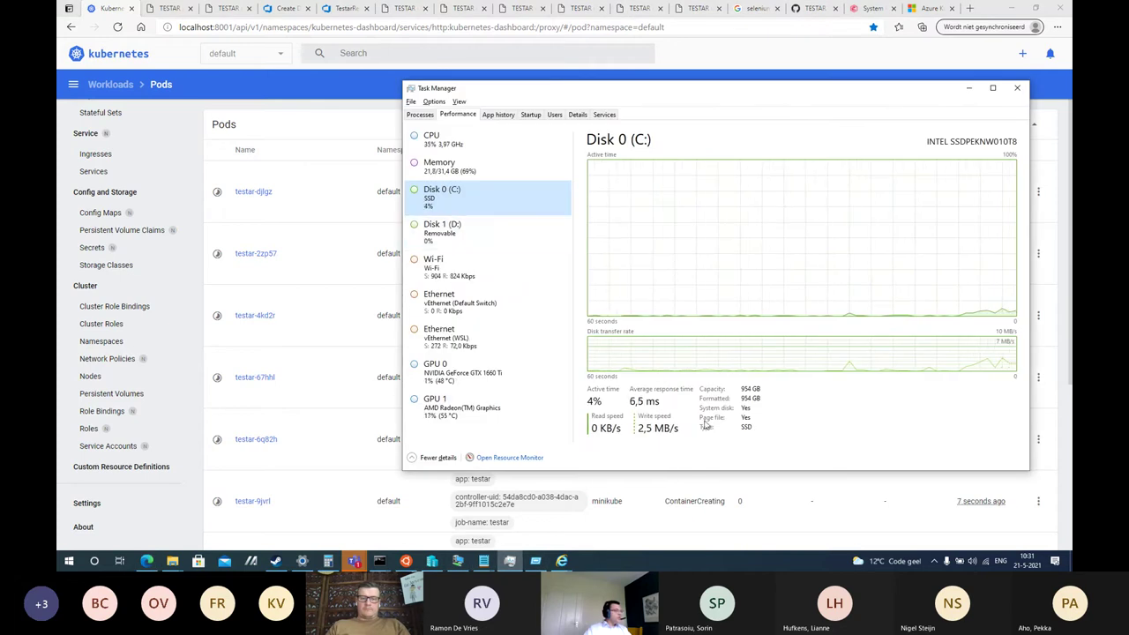
{"action": "left_click", "coordinate": [295, 204]}
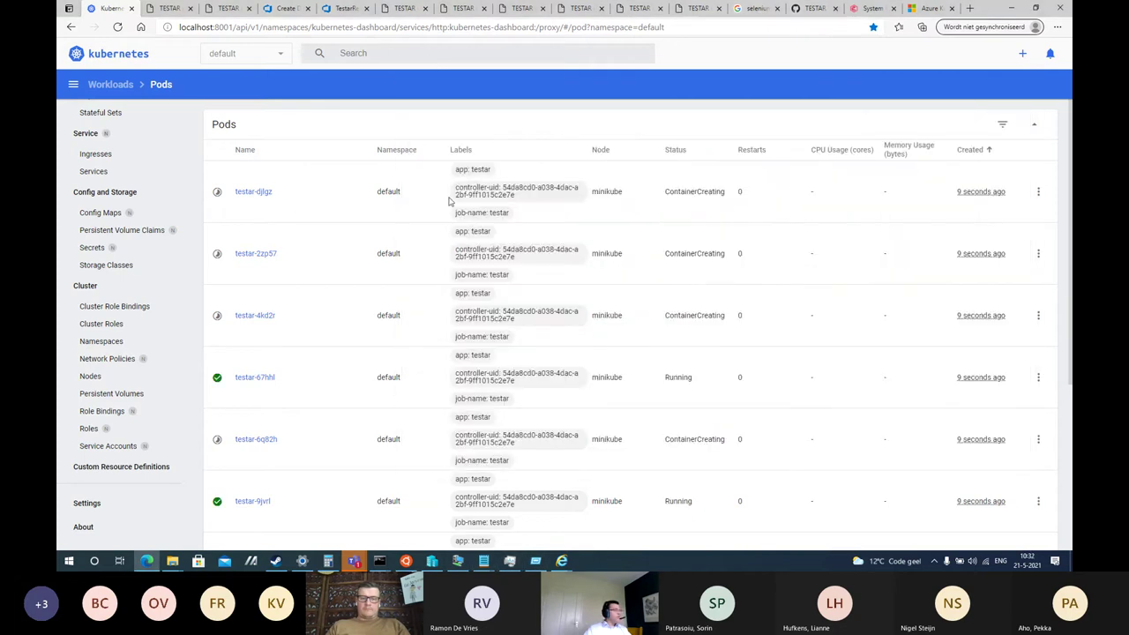
View the logs of the testar-67hhl pod and check the log display options without changing them.
{"action": "left_click", "coordinate": [1039, 378]}
{"action": "left_click", "coordinate": [1024, 405]}
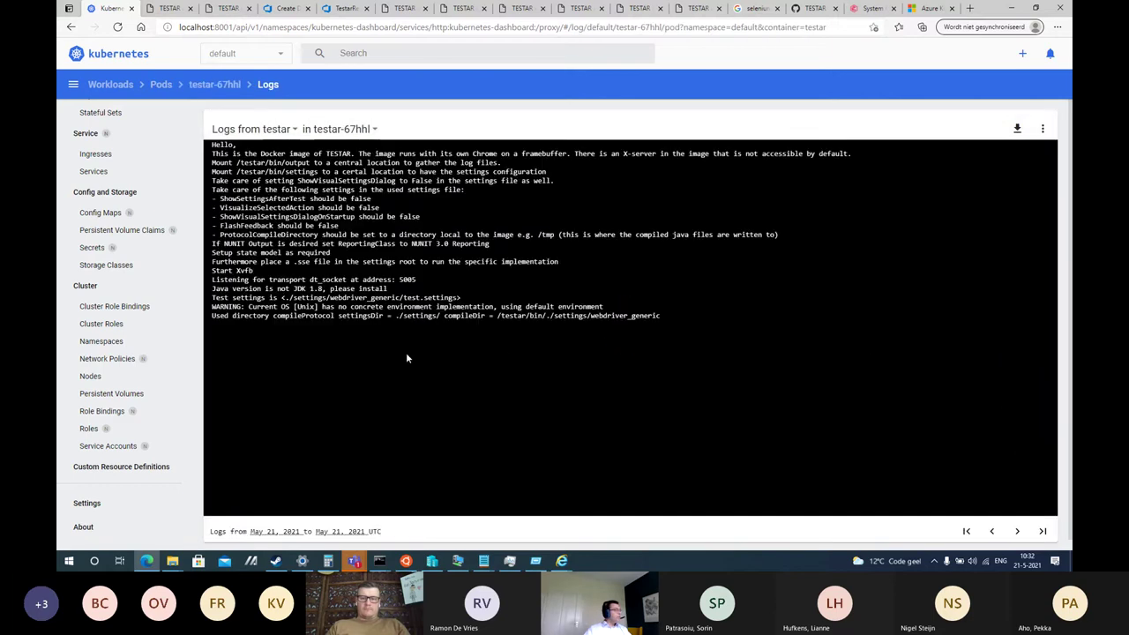
{"action": "left_click", "coordinate": [1043, 129]}
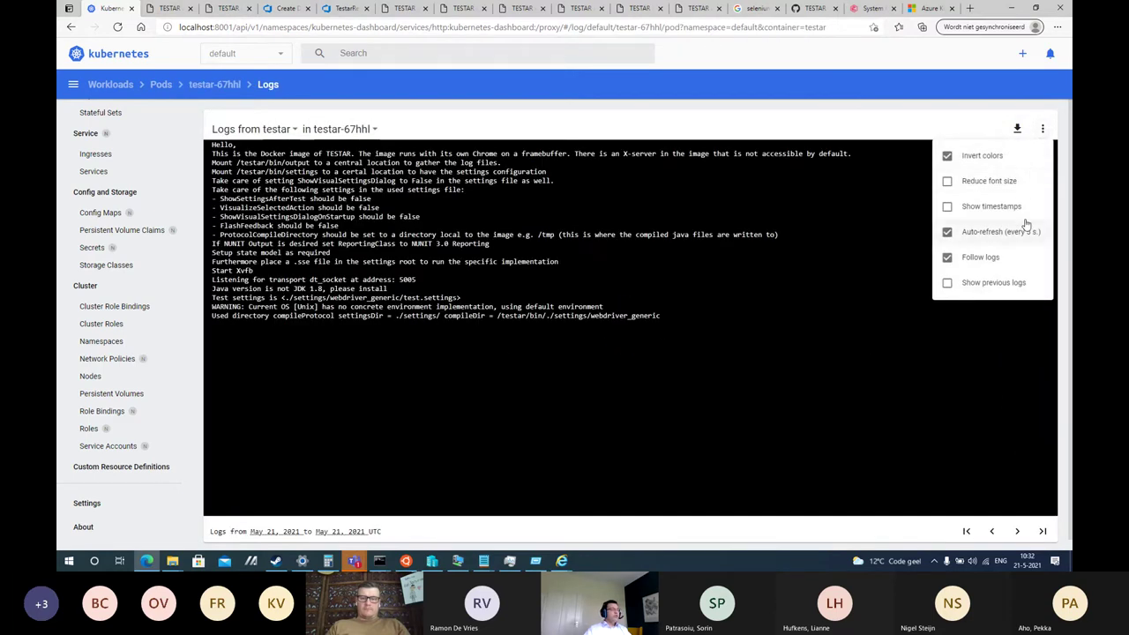
{"action": "left_click", "coordinate": [739, 339]}
Check the progress of execTasks.bat at the Command Prompt, then return to the testar-67hhl logs and view the newer entries.
{"action": "key", "text": "alt+Tab"}
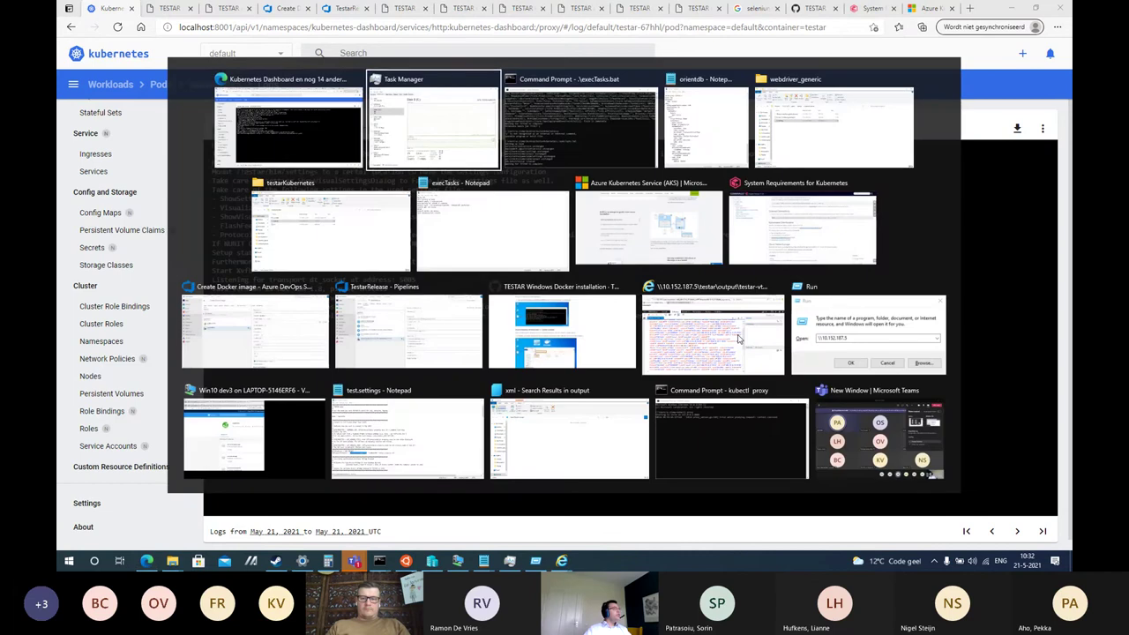
{"action": "key", "text": "alt+Tab"}
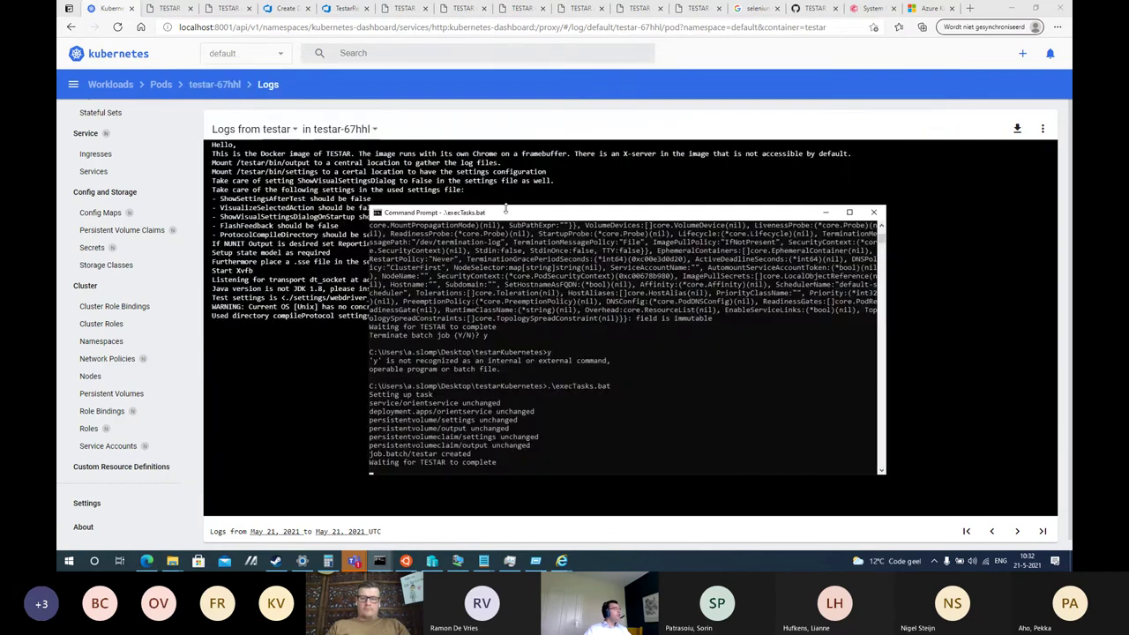
{"action": "left_click_drag", "start_coordinate": [510, 215], "coordinate": [675, 159]}
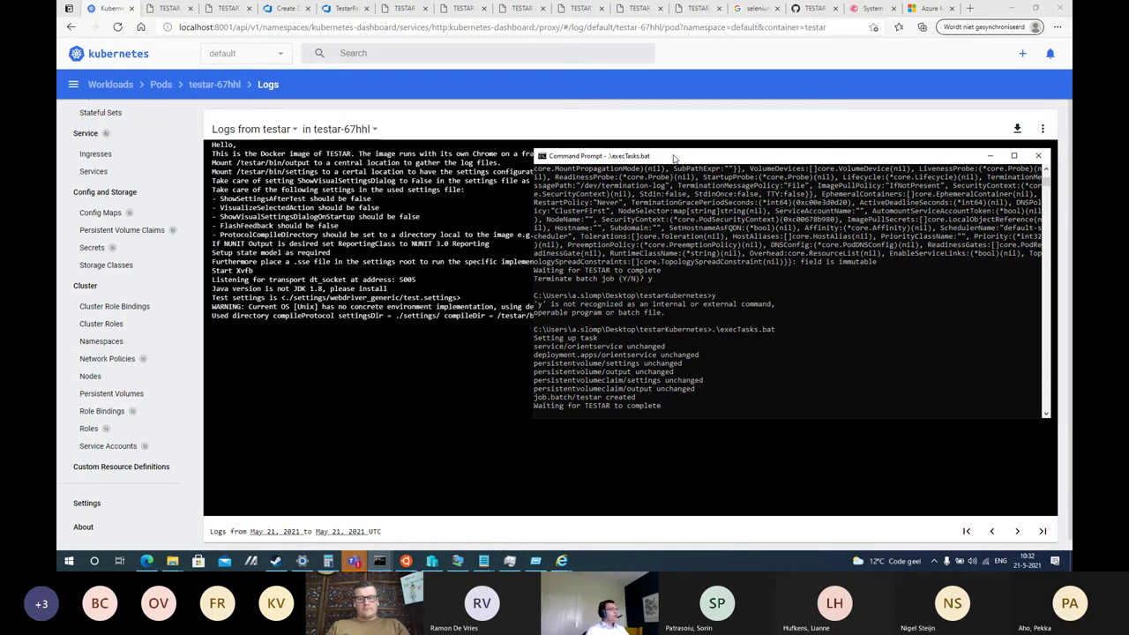
{"action": "left_click", "coordinate": [1043, 128]}
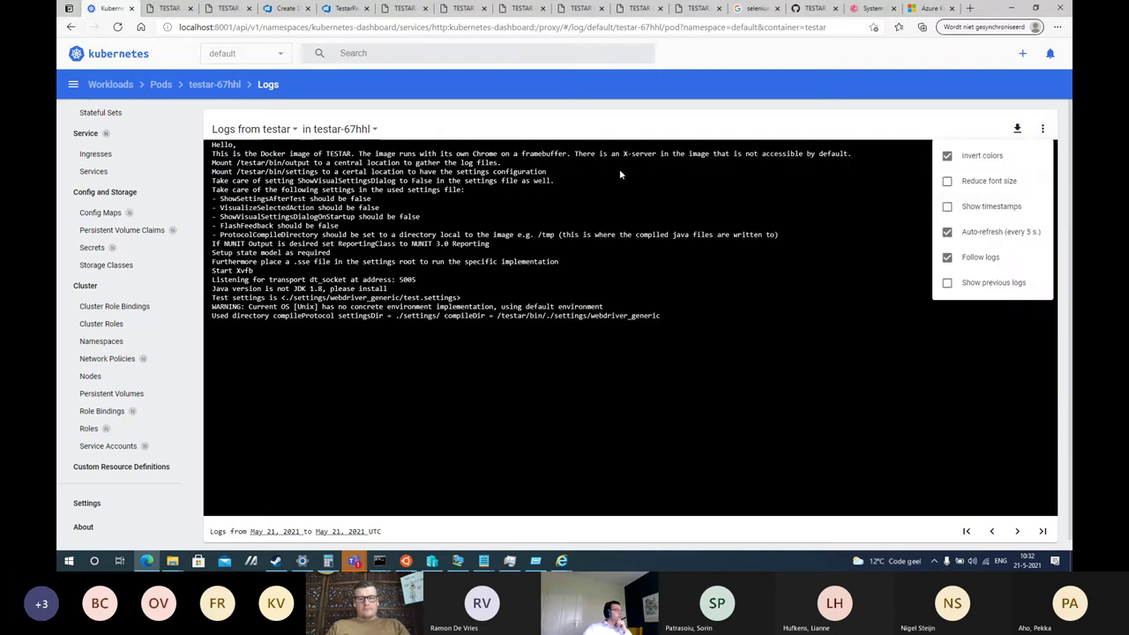
{"action": "left_click", "coordinate": [681, 253]}
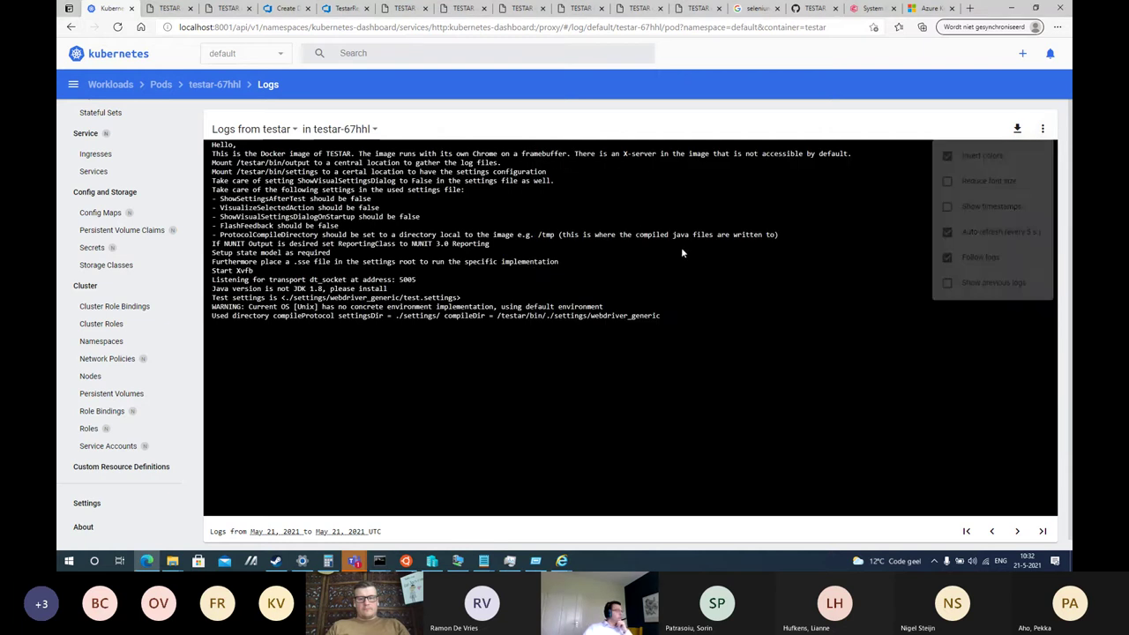
{"action": "left_click", "coordinate": [1018, 532]}
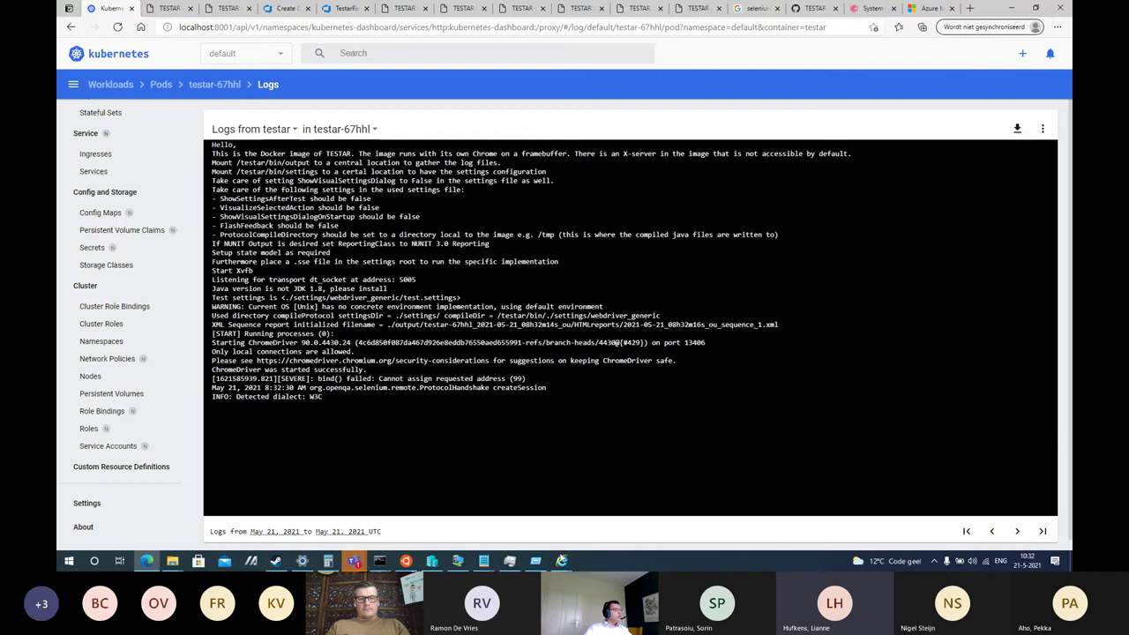
Examine the CPU, Disk 0 (C:), memory and Wi-Fi usage in Task Manager while the pods are running.
{"action": "left_click", "coordinate": [510, 561]}
{"action": "left_click", "coordinate": [456, 145]}
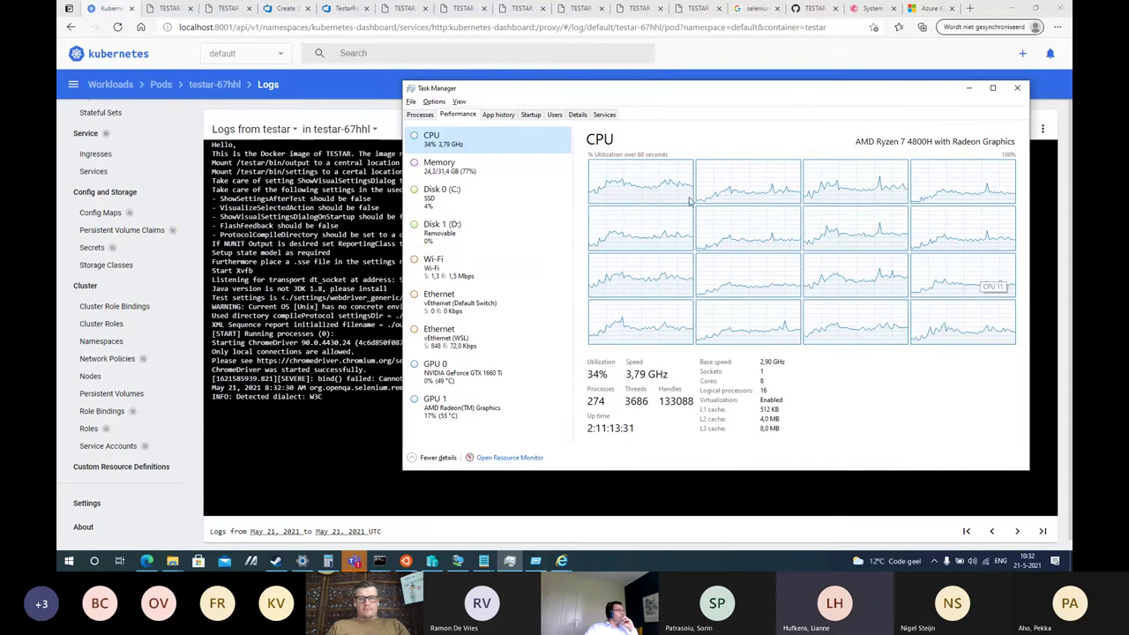
{"action": "left_click", "coordinate": [455, 207]}
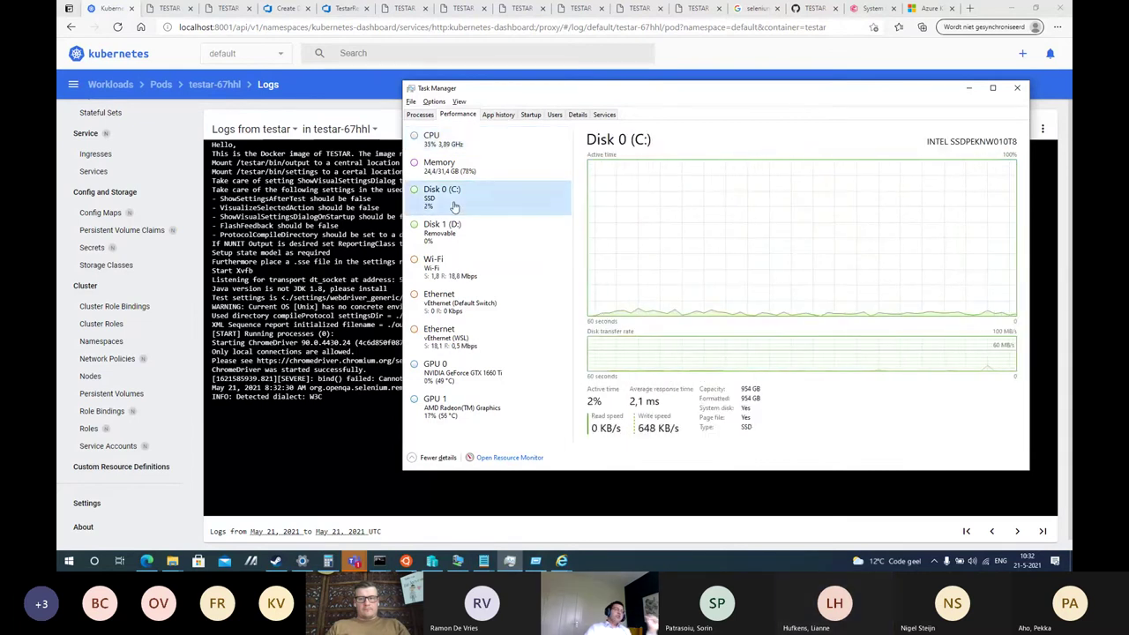
{"action": "left_click", "coordinate": [477, 142]}
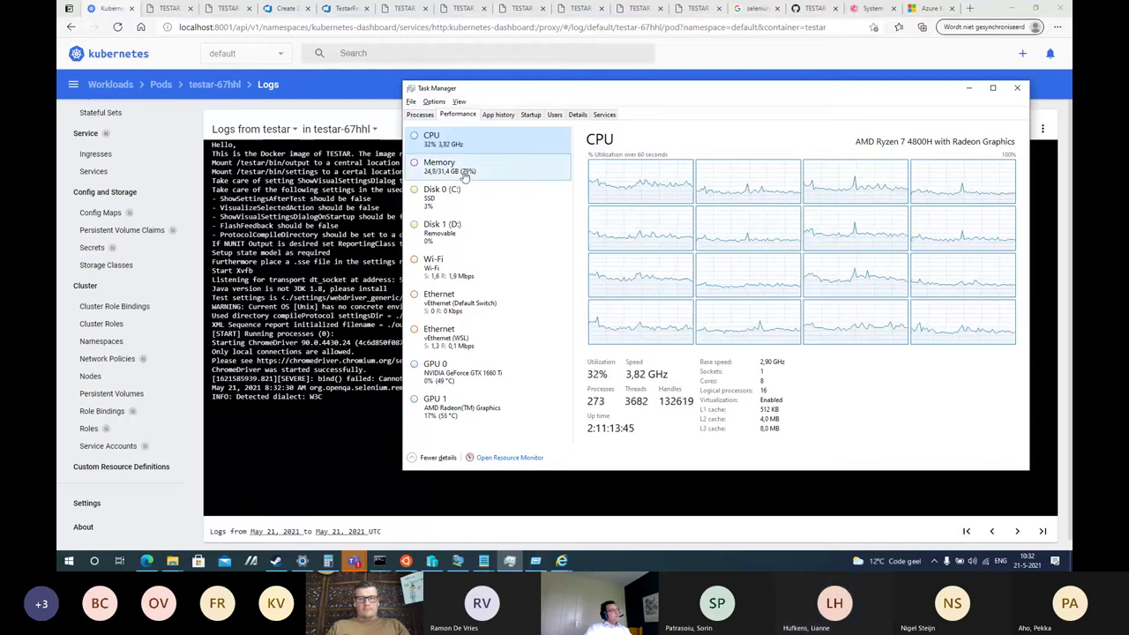
{"action": "left_click", "coordinate": [465, 175]}
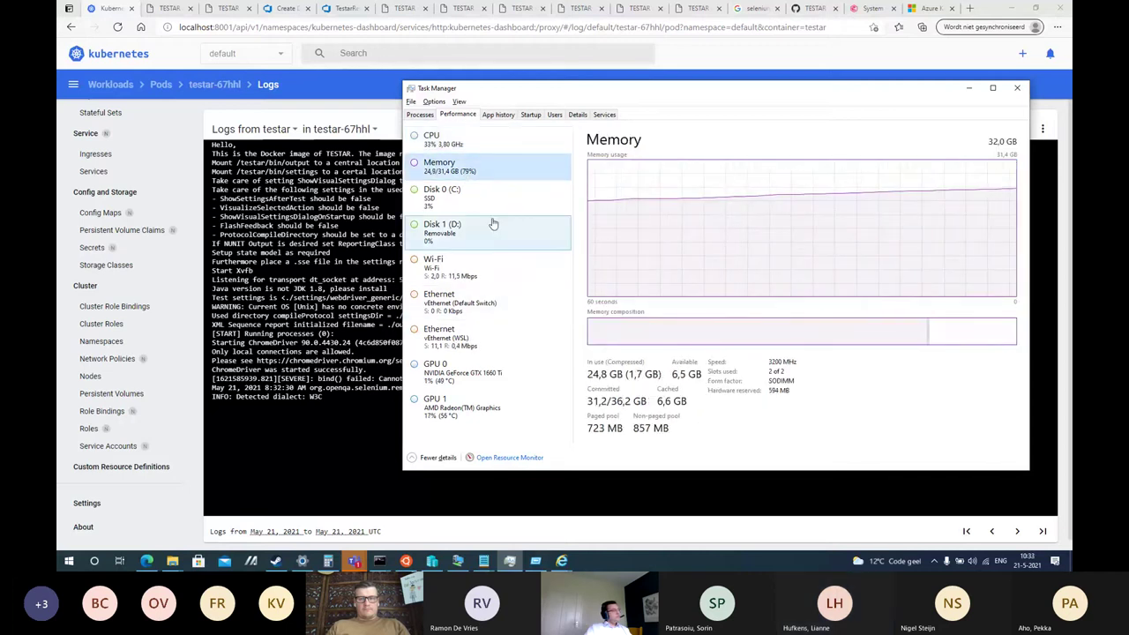
{"action": "left_click", "coordinate": [488, 282]}
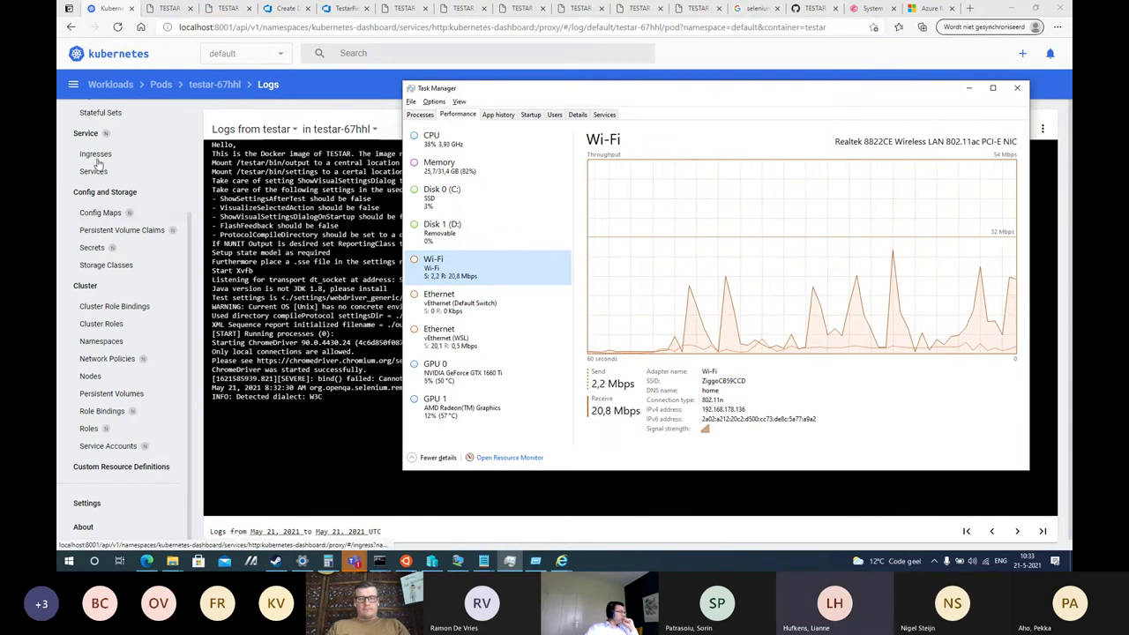
Recheck the CPU usage in Task Manager, then show the pod list in the Kubernetes dashboard to check the testar pods.
{"action": "scroll", "coordinate": [139, 320], "scroll_direction": "up", "scroll_amount": 2}
{"action": "scroll", "coordinate": [138, 320], "scroll_direction": "up", "scroll_amount": 1}
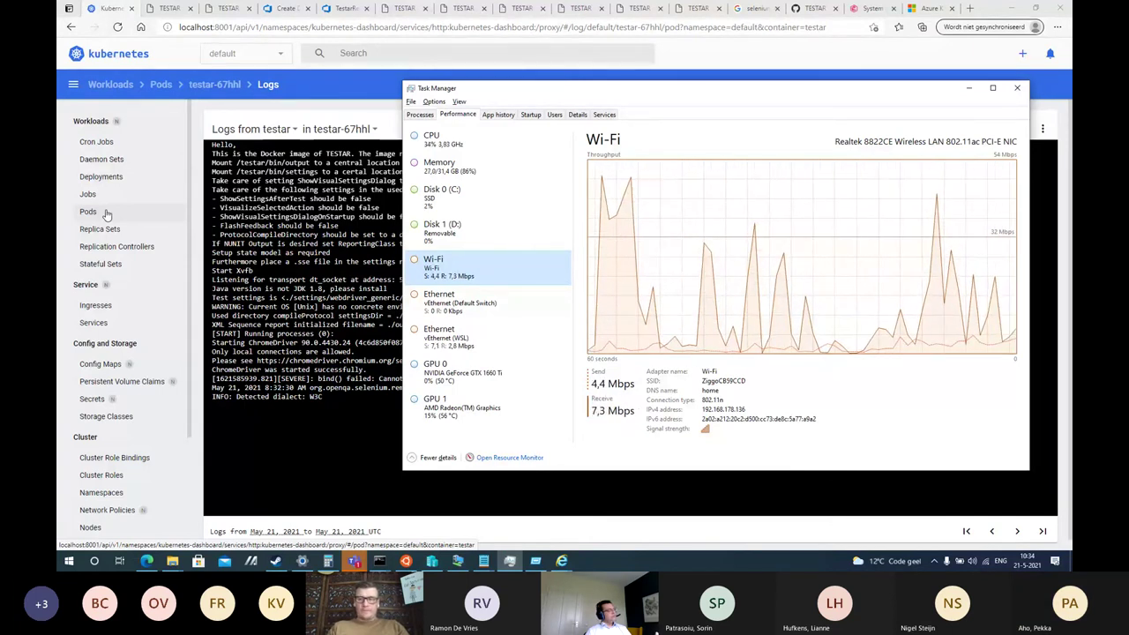
{"action": "left_click", "coordinate": [470, 146]}
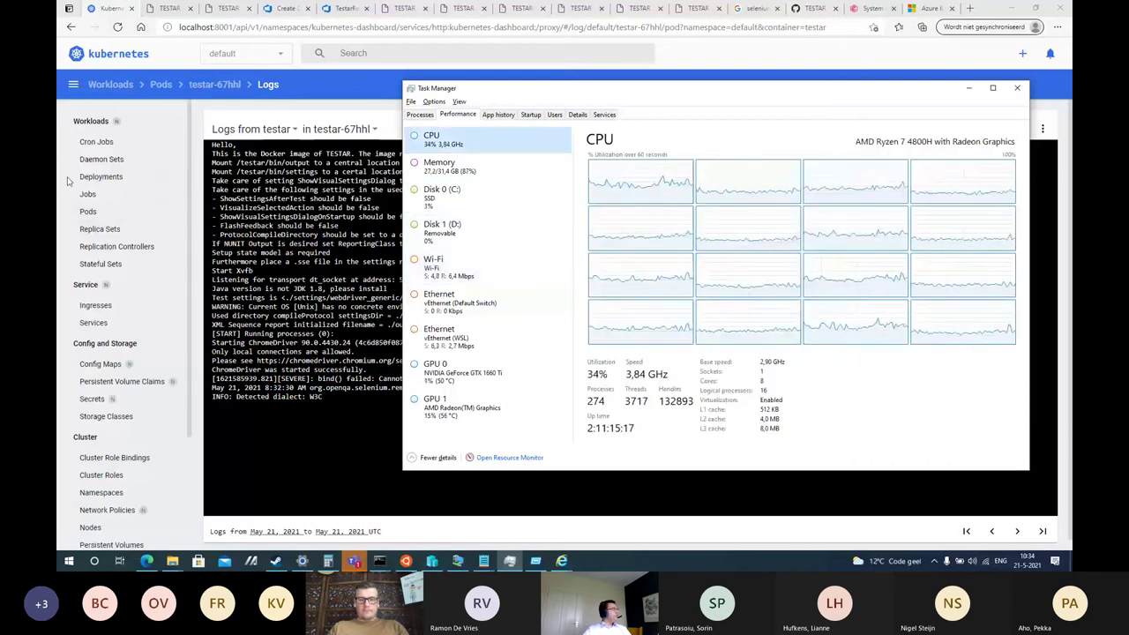
{"action": "left_click", "coordinate": [89, 212]}
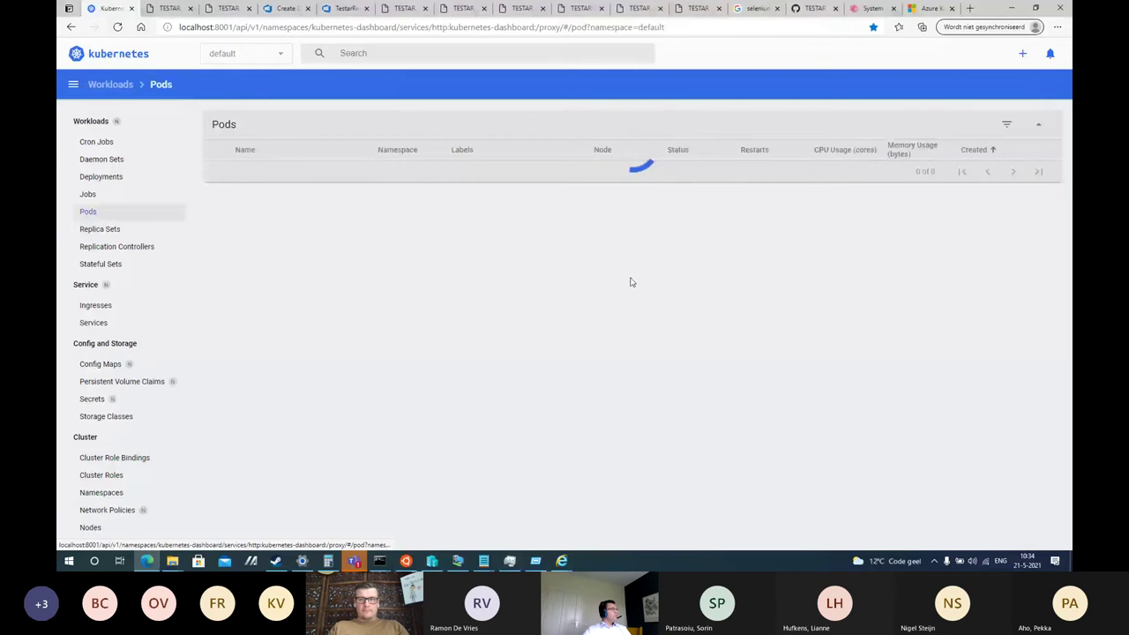
{"action": "key", "text": "alt+Tab"}
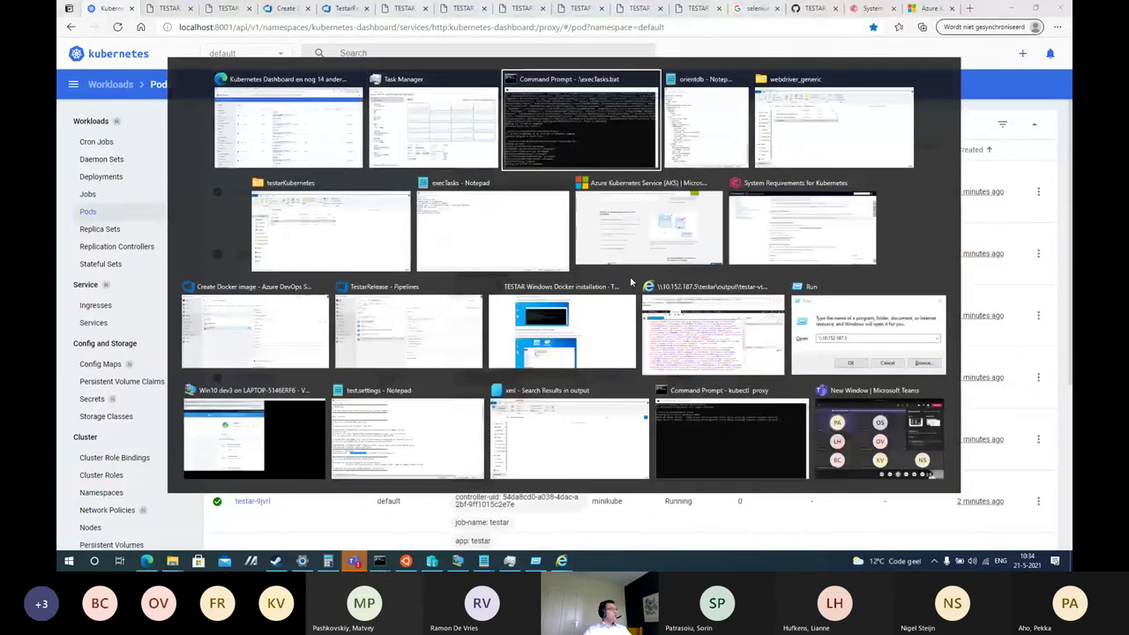
{"action": "left_click", "coordinate": [1041, 155]}
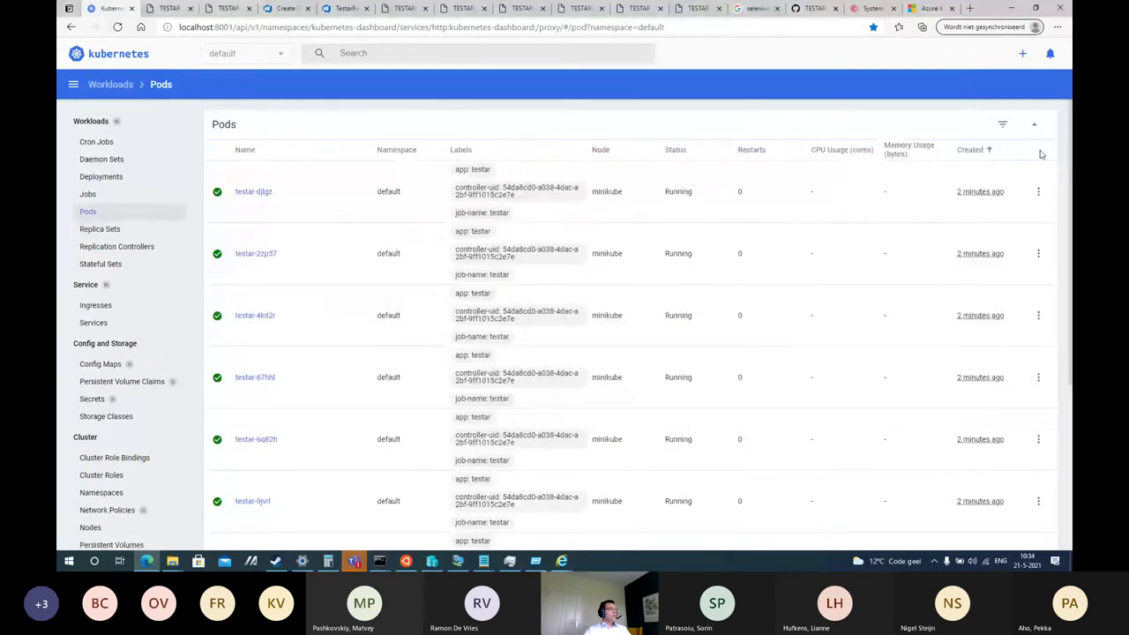
Open the testar-djlgz pod's logs and highlight the time until the SUT was accessible, then check the CPU usage in Task Manager.
{"action": "left_click", "coordinate": [1038, 192]}
{"action": "left_click", "coordinate": [1027, 221]}
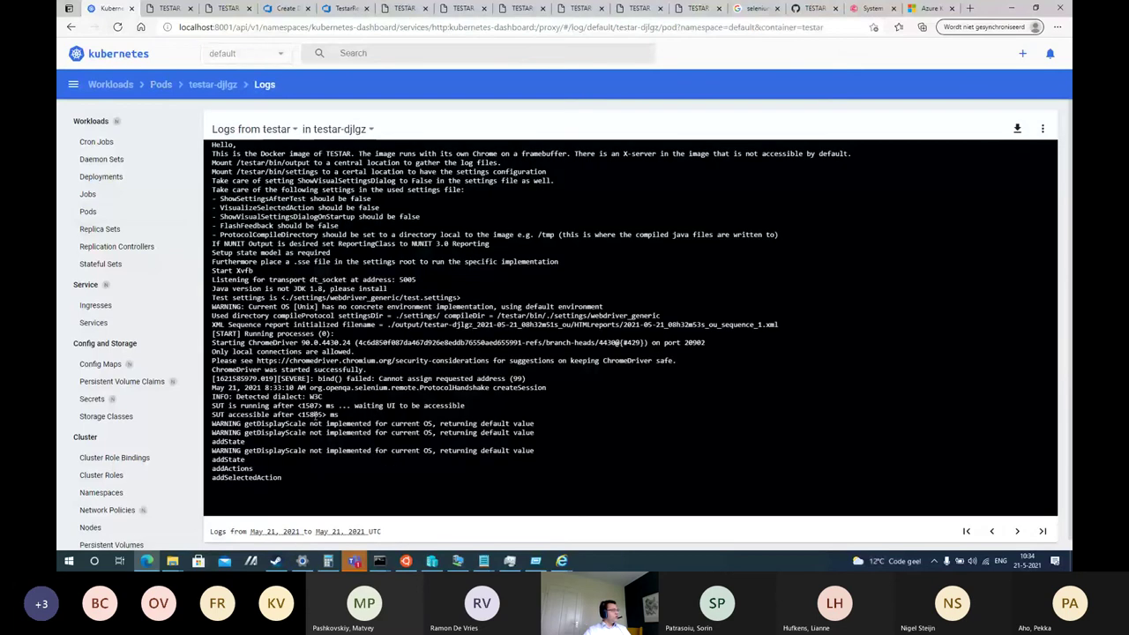
{"action": "left_click_drag", "start_coordinate": [298, 414], "coordinate": [327, 416]}
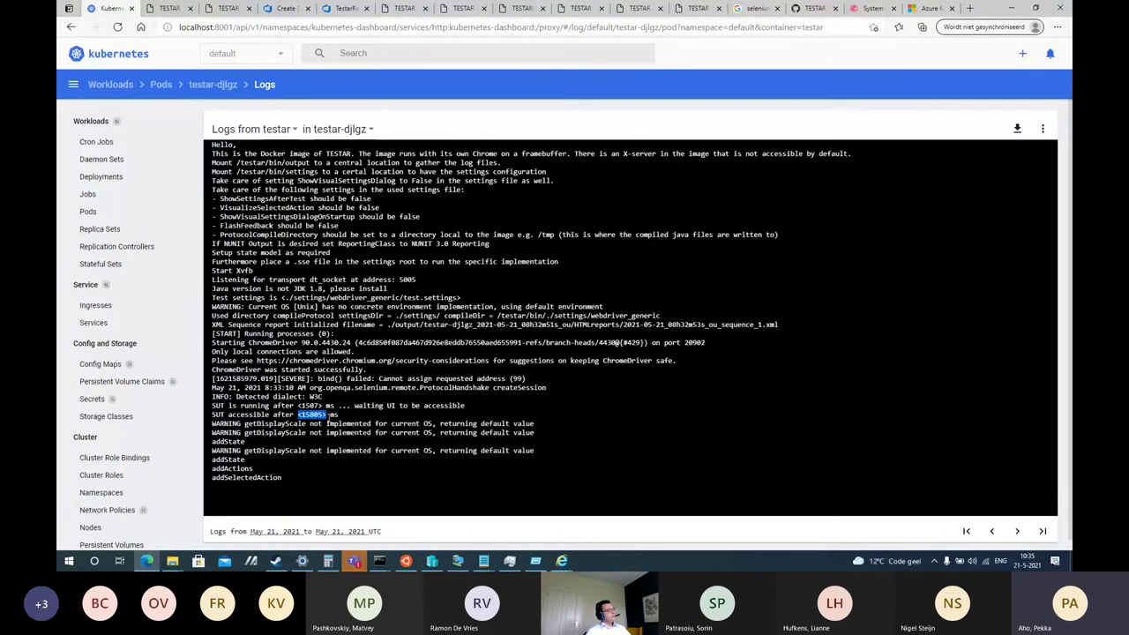
{"action": "key", "text": "alt+Tab"}
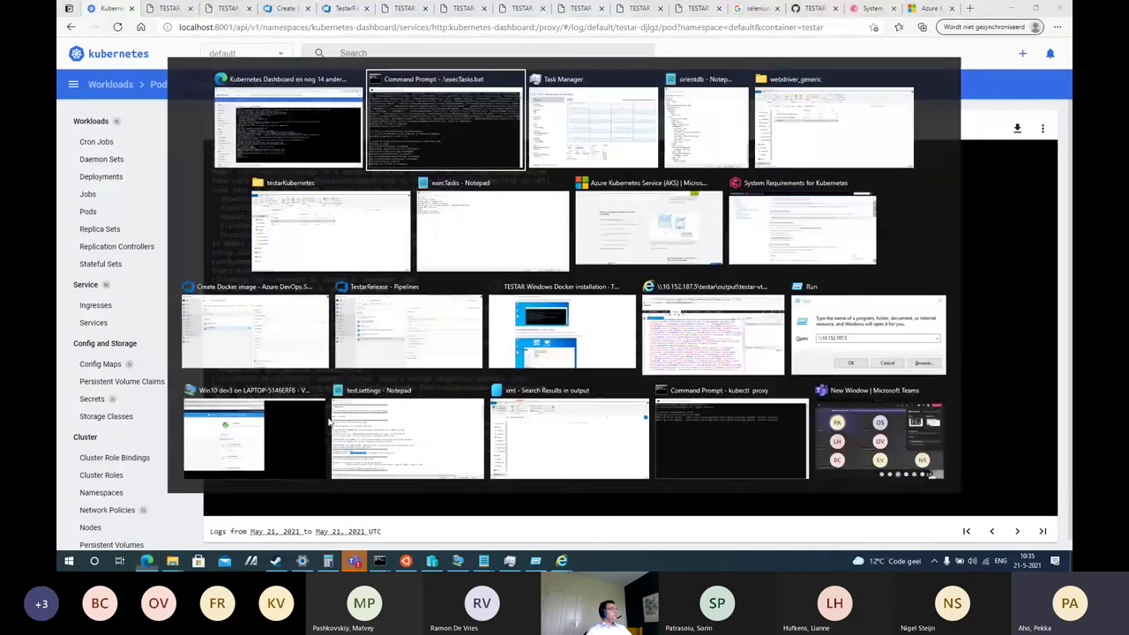
{"action": "key", "text": "alt+Tab"}
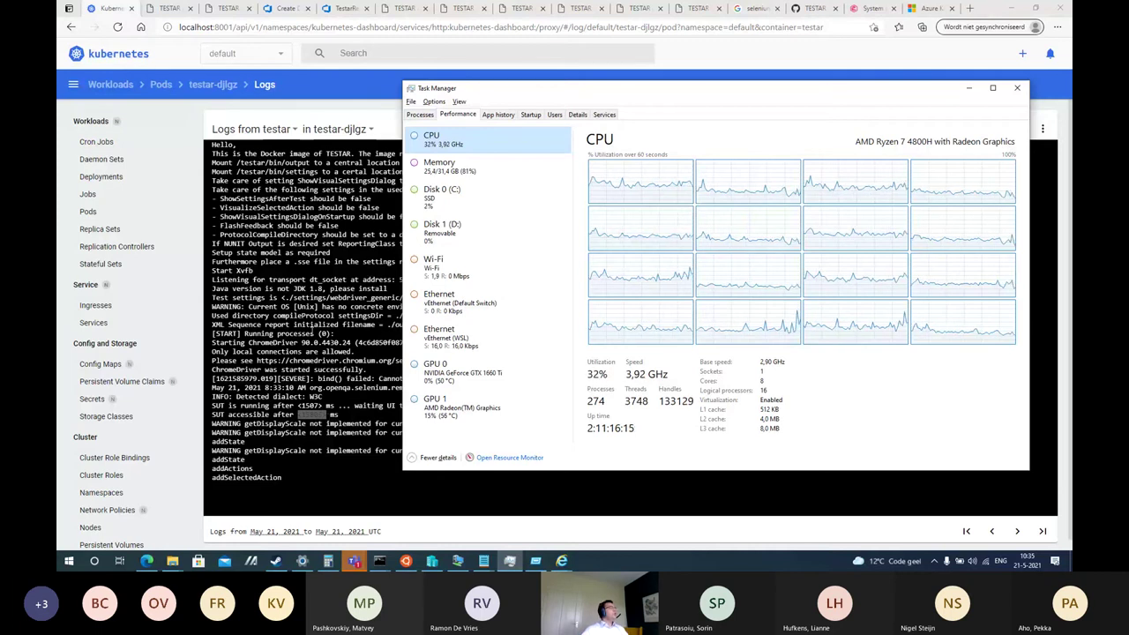
Open Google in place of the Azure Kubernetes Service page and search for "kubernetes storage class".
{"action": "left_click", "coordinate": [927, 8]}
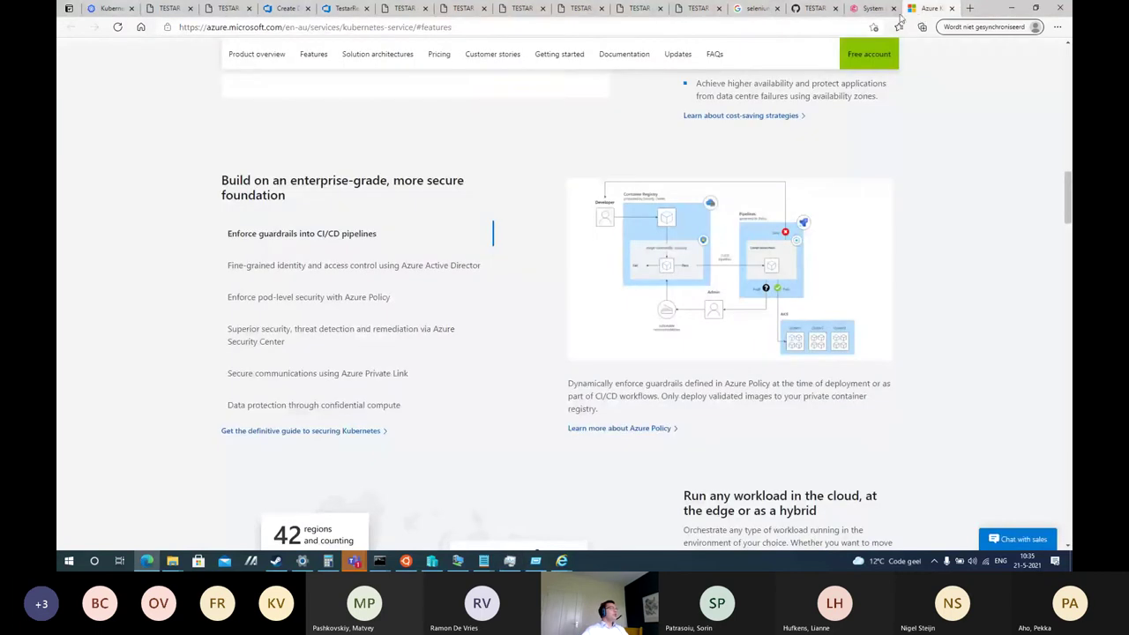
{"action": "scroll", "coordinate": [549, 175], "scroll_direction": "up", "scroll_amount": 5}
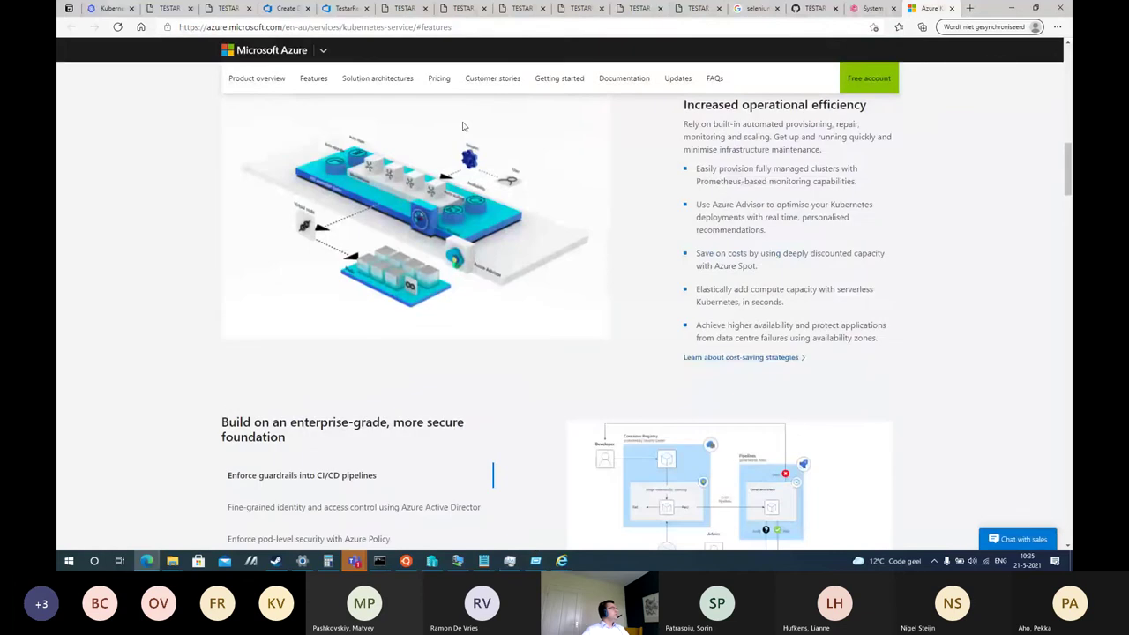
{"action": "key", "text": "ctrl+l"}
{"action": "type", "text": "www."}
{"action": "key", "text": "Return"}
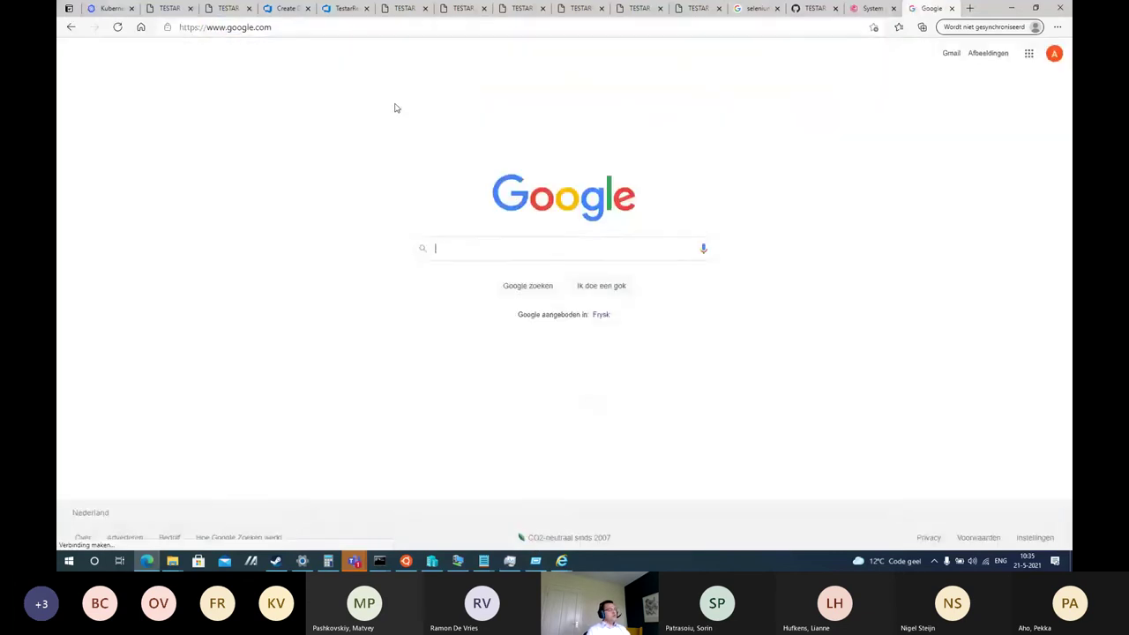
{"action": "type", "text": "kubene"}
{"action": "key", "text": "Down"}
{"action": "key", "text": "Down"}
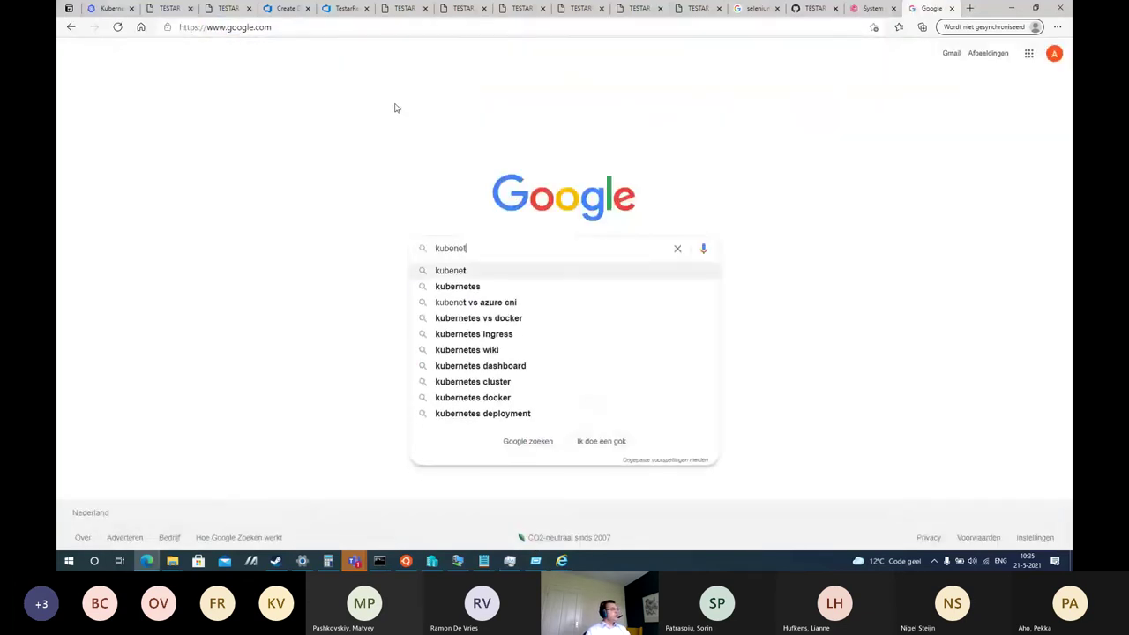
{"action": "type", "text": "stor"}
{"action": "key", "text": "Down"}
{"action": "key", "text": "Down"}
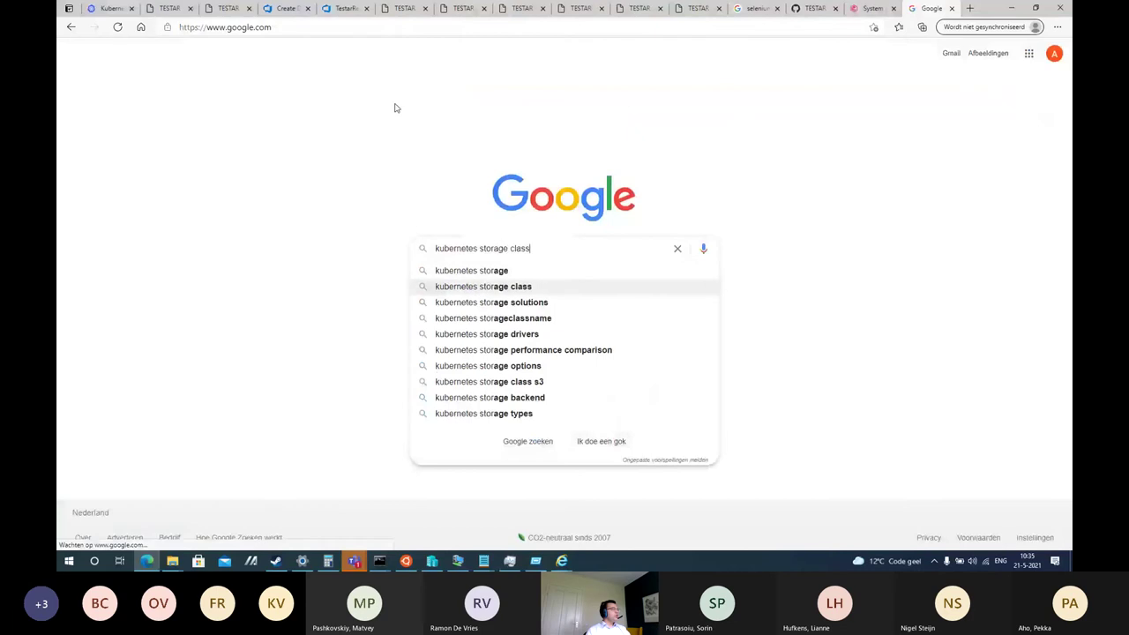
{"action": "key", "text": "Return"}
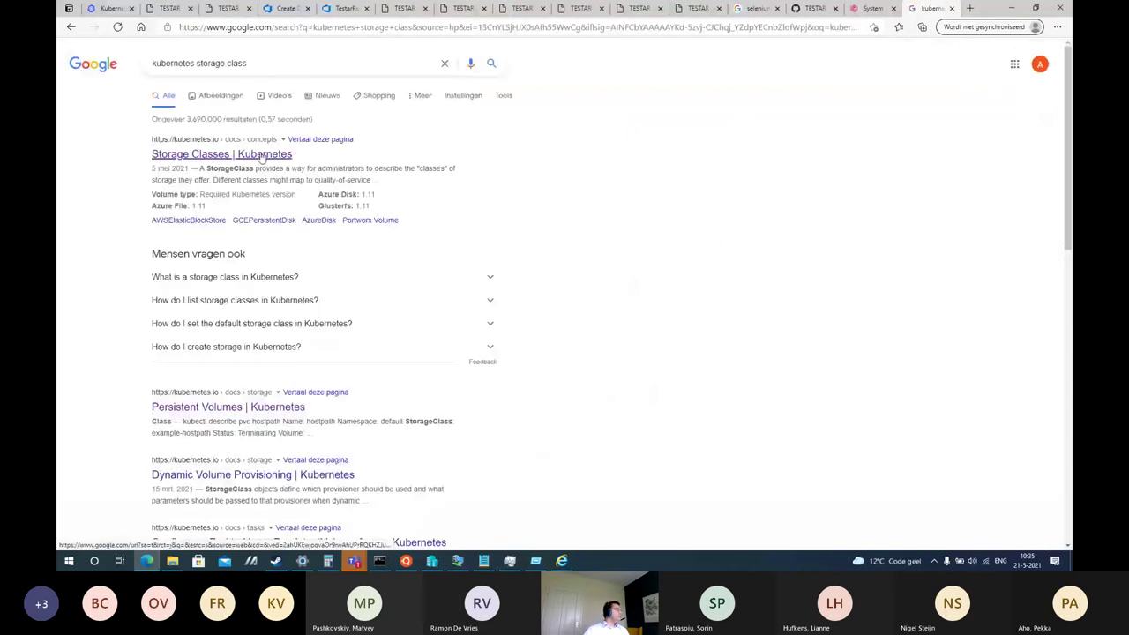
Open the Storage Classes page of the Kubernetes documentation and examine the volume plugin table, including AWSElasticBlockStore and AzureDisk.
{"action": "left_click", "coordinate": [265, 154]}
{"action": "scroll", "coordinate": [421, 424], "scroll_direction": "down", "scroll_amount": 4}
{"action": "scroll", "coordinate": [421, 424], "scroll_direction": "down", "scroll_amount": 5}
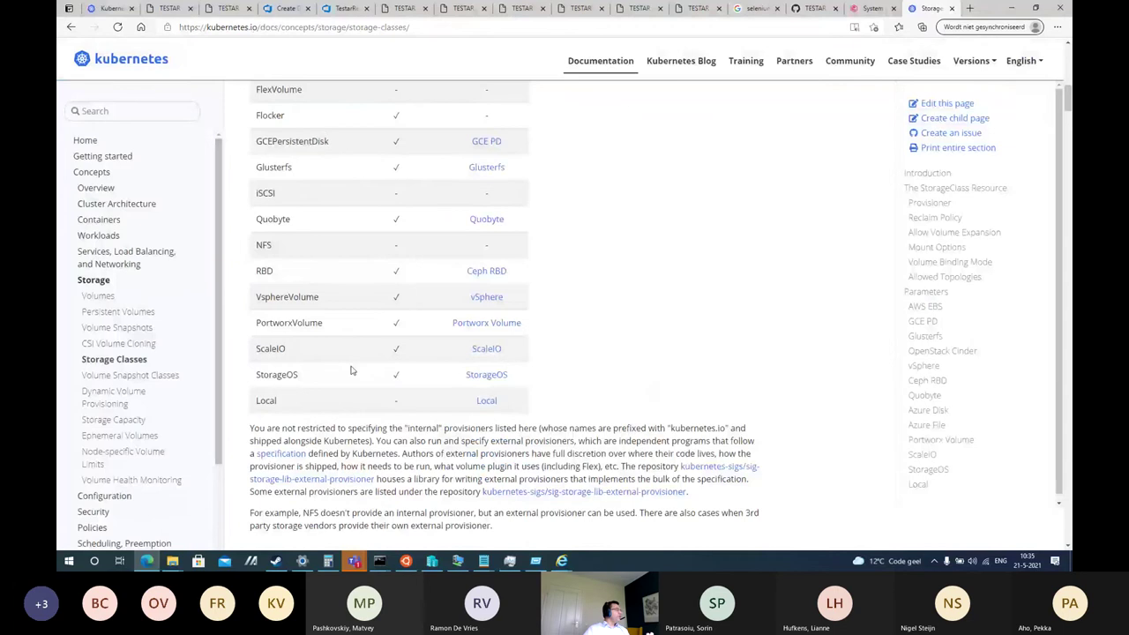
{"action": "scroll", "coordinate": [350, 350], "scroll_direction": "up", "scroll_amount": 1}
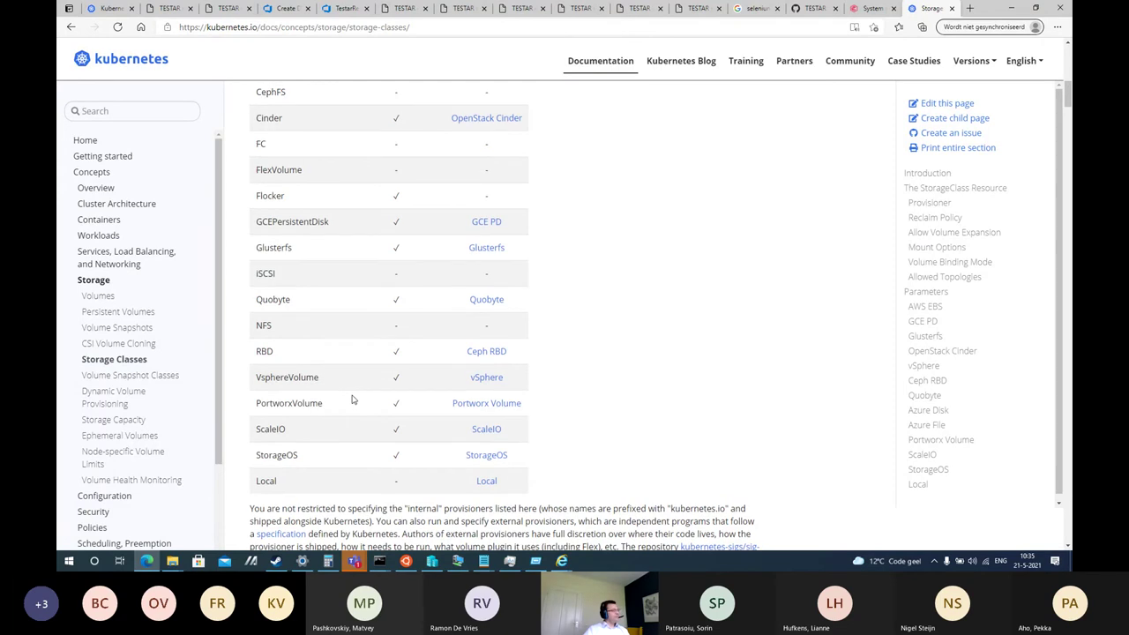
{"action": "scroll", "coordinate": [351, 400], "scroll_direction": "up", "scroll_amount": 1}
{"action": "scroll", "coordinate": [333, 141], "scroll_direction": "up", "scroll_amount": 1}
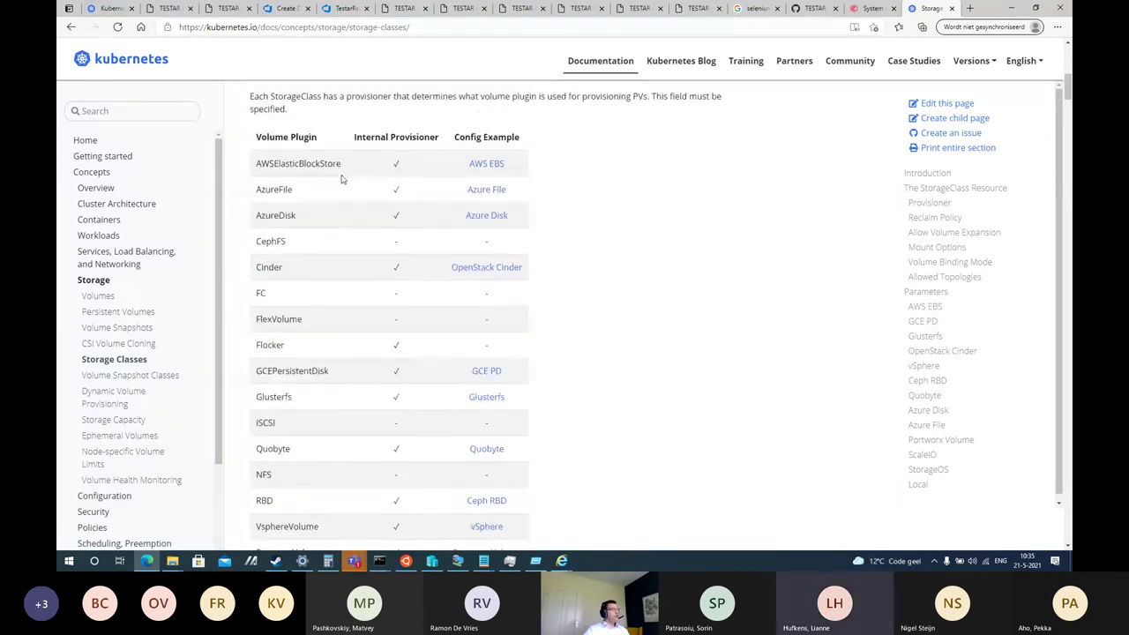
{"action": "left_click_drag", "start_coordinate": [345, 168], "coordinate": [281, 166]}
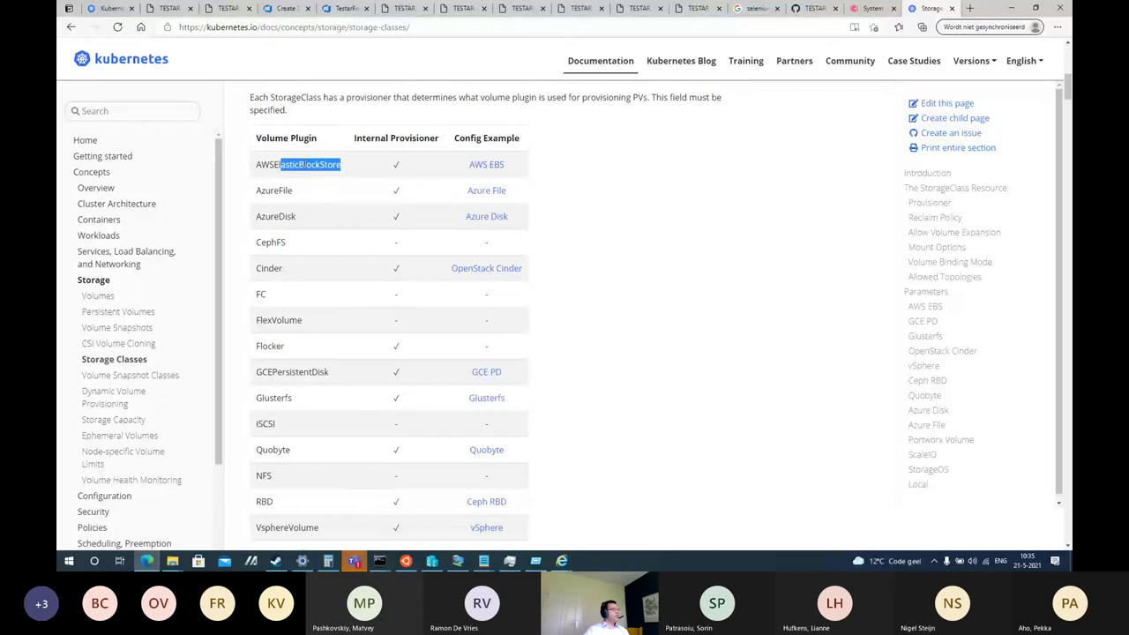
{"action": "left_click", "coordinate": [300, 217]}
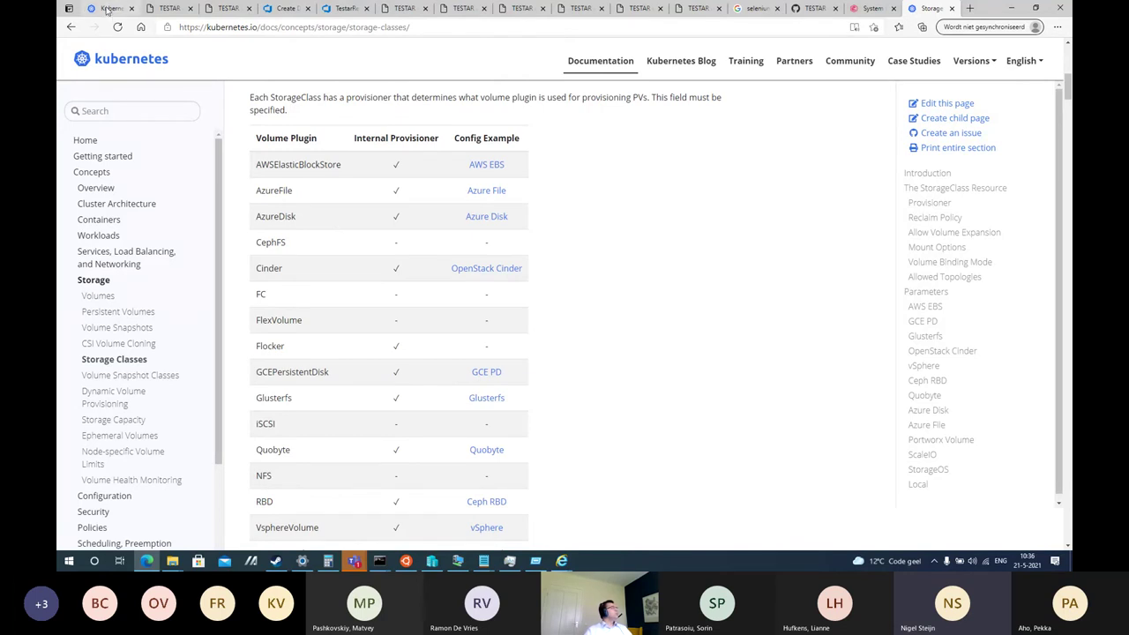
Return to the testar-djlgz logs in the Kubernetes dashboard and check the log display options.
{"action": "left_click", "coordinate": [110, 8]}
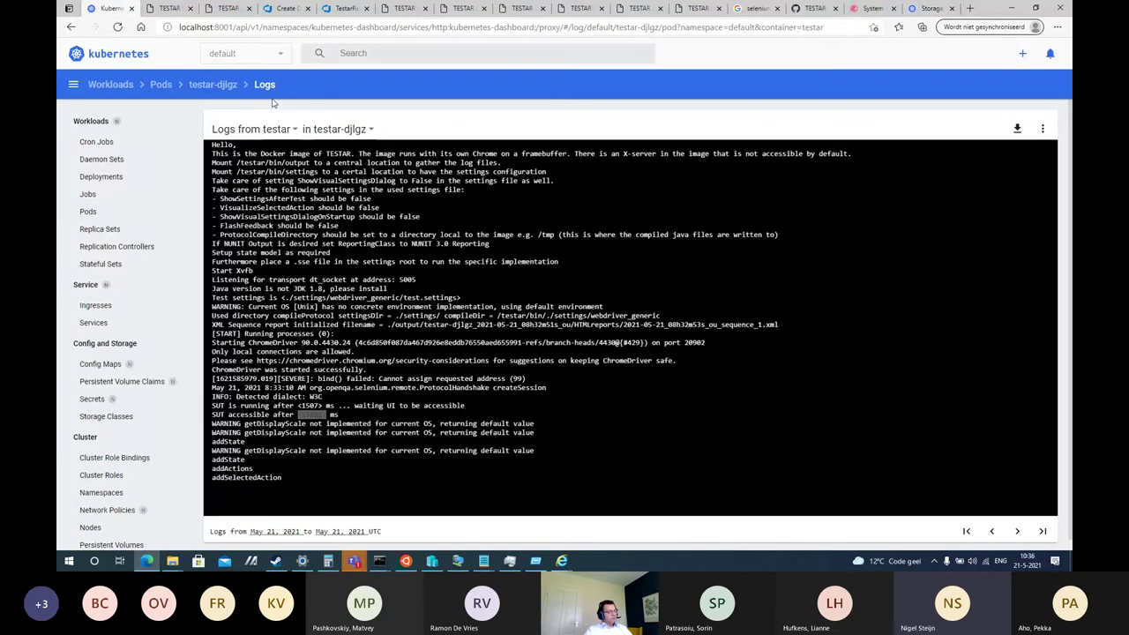
{"action": "key", "text": "alt+Tab"}
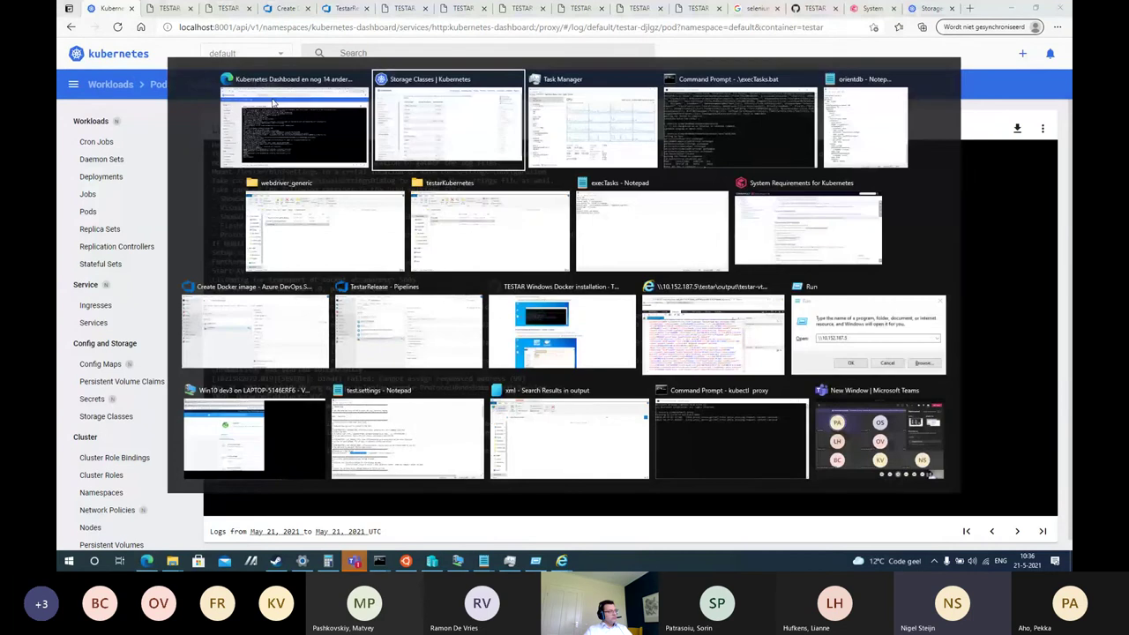
{"action": "key", "text": "alt+shift+Tab"}
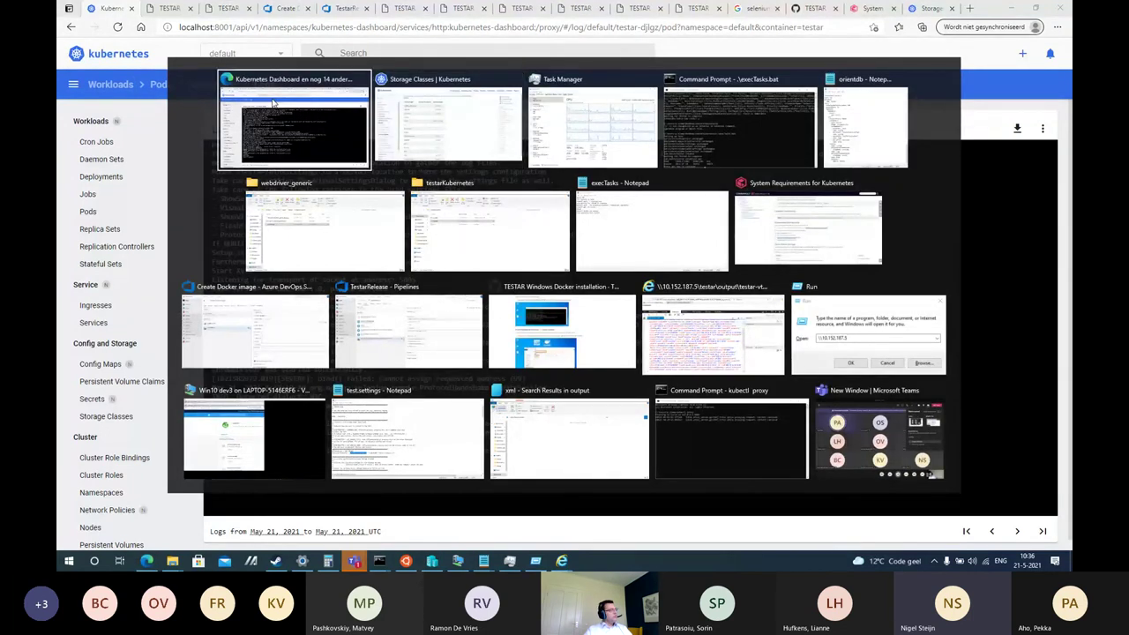
{"action": "left_click", "coordinate": [274, 103]}
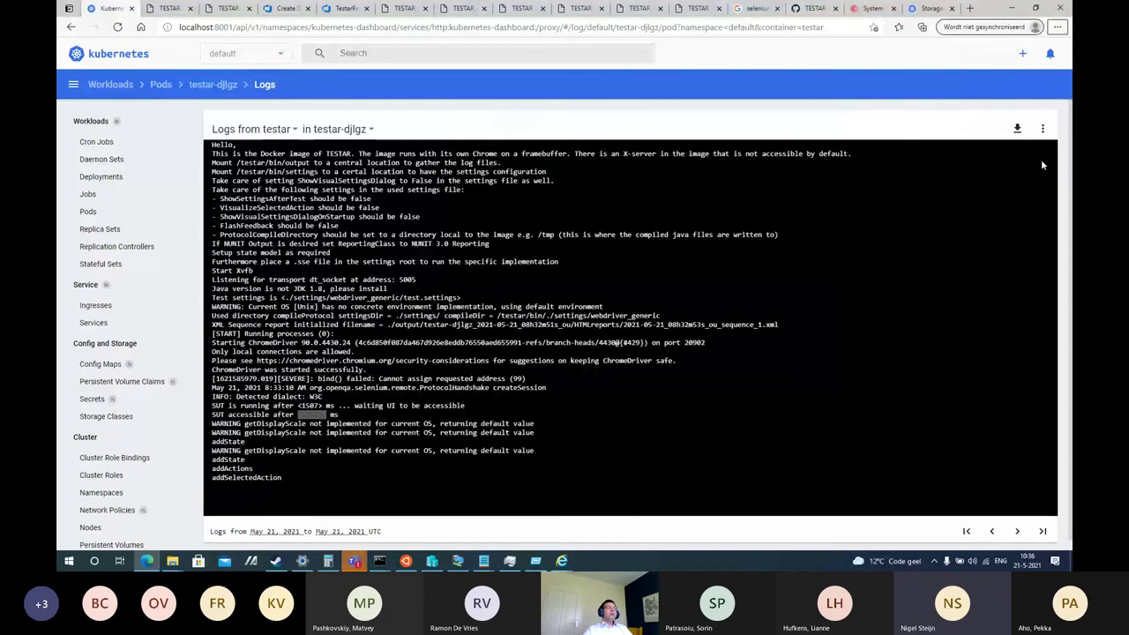
{"action": "left_click", "coordinate": [1043, 129]}
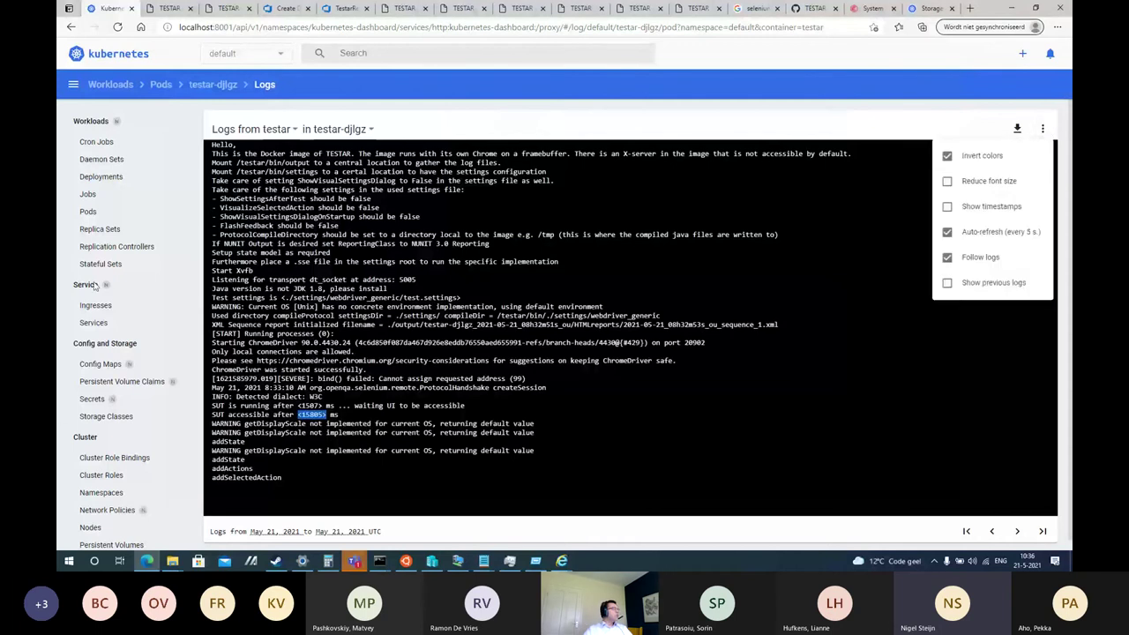
Show the pod list and try to open a shell in the testar-djlgz pod.
{"action": "left_click", "coordinate": [89, 204]}
{"action": "left_click", "coordinate": [88, 210]}
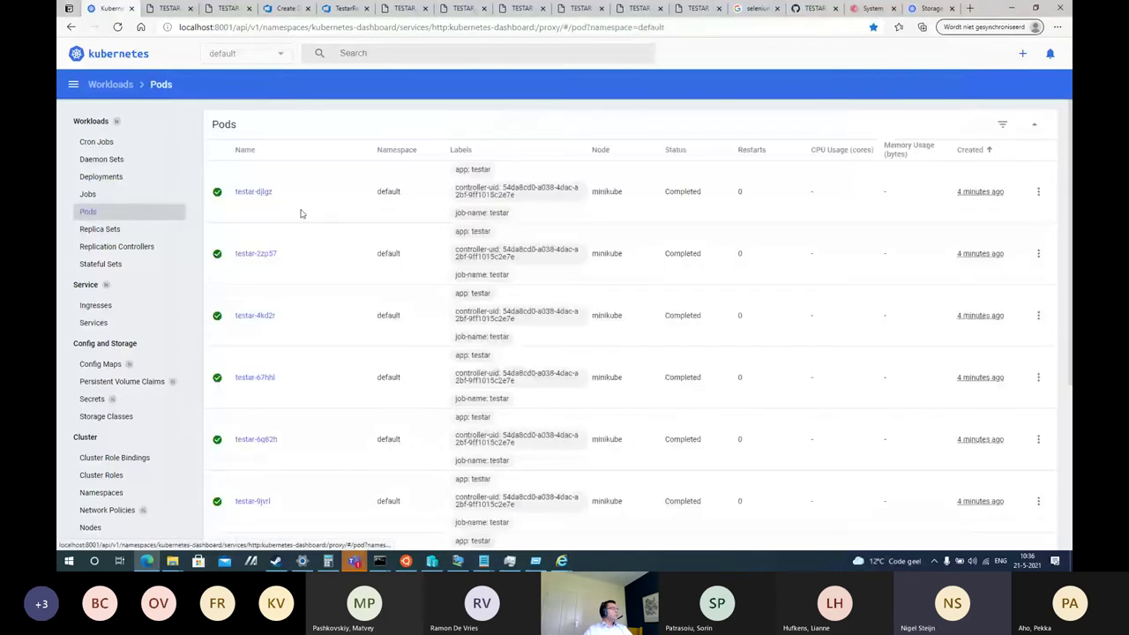
{"action": "left_click", "coordinate": [1038, 192]}
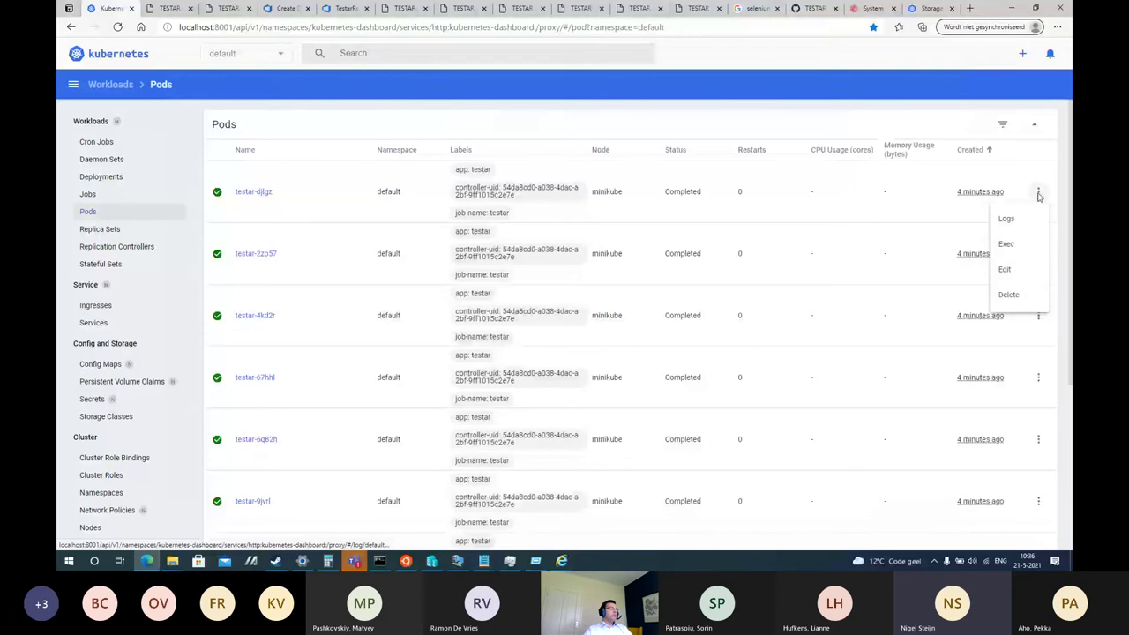
{"action": "left_click", "coordinate": [1014, 243]}
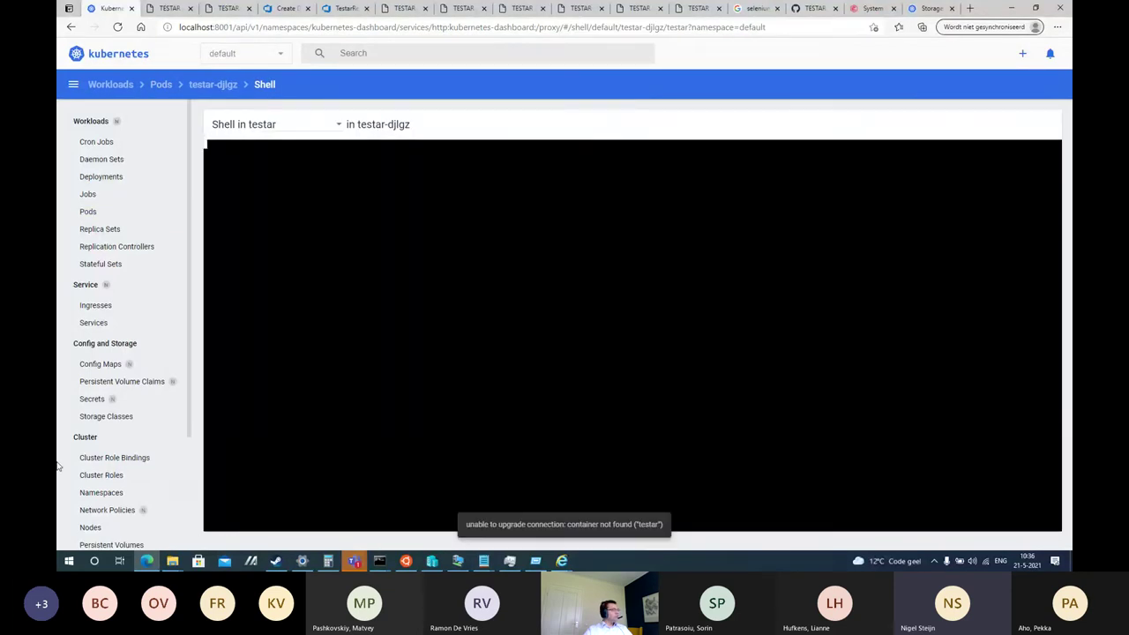
Check the status of all testar pods in the pod list, then check the execTasks.bat output at the Command Prompt.
{"action": "left_click", "coordinate": [89, 219]}
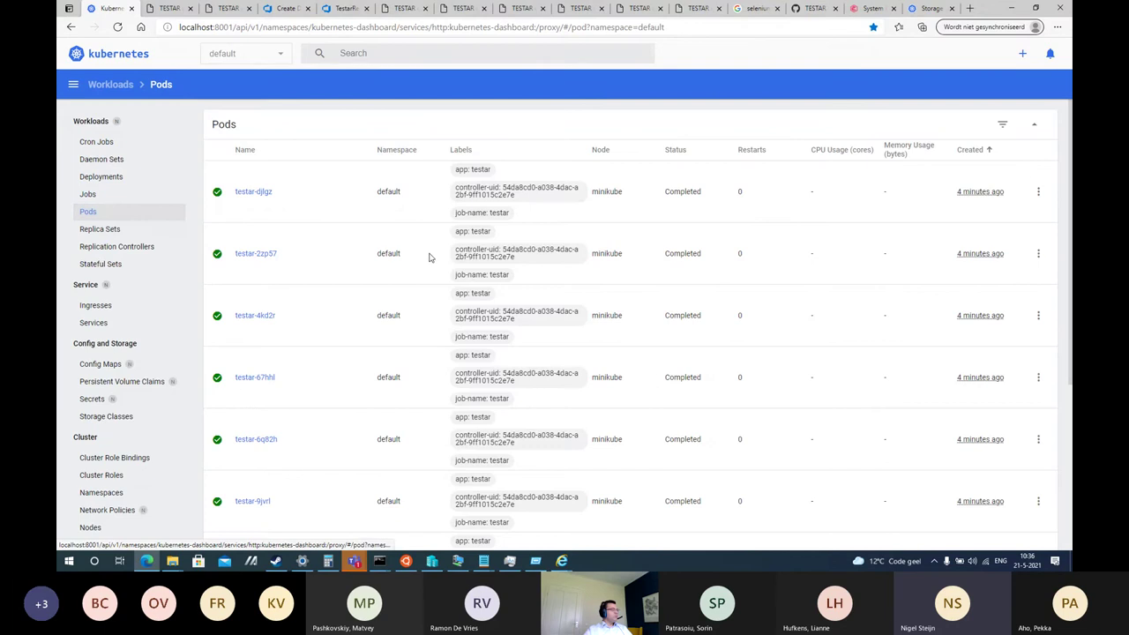
{"action": "scroll", "coordinate": [767, 310], "scroll_direction": "down", "scroll_amount": 3}
{"action": "scroll", "coordinate": [774, 315], "scroll_direction": "down", "scroll_amount": 2}
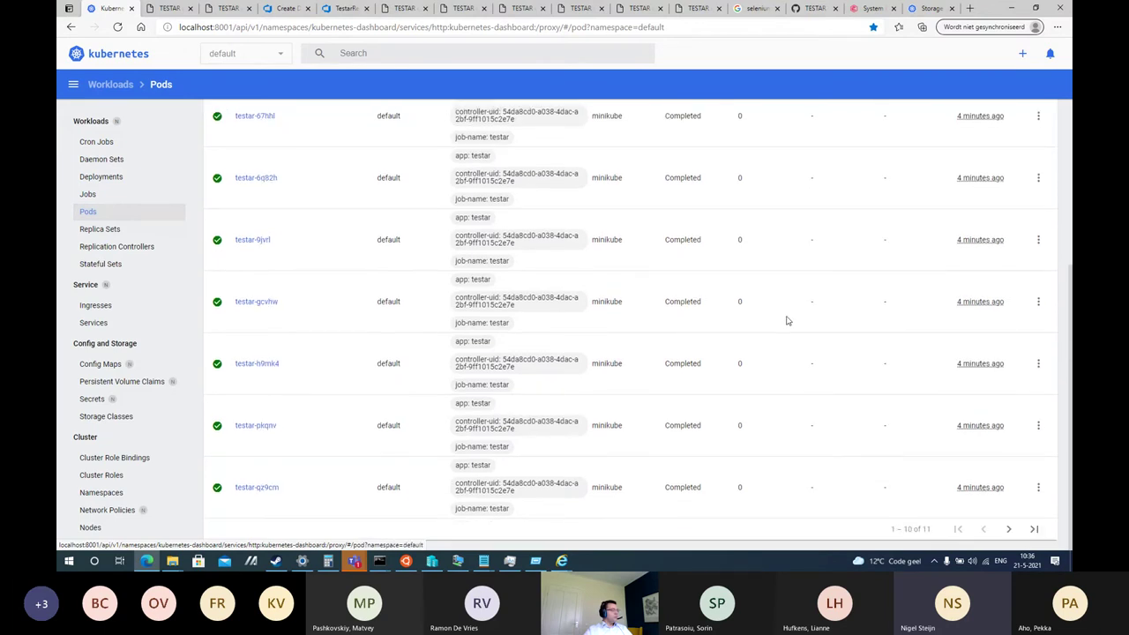
{"action": "key", "text": "alt+Tab"}
{"action": "key", "text": "alt+Tab"}
{"action": "key", "text": "alt+Tab"}
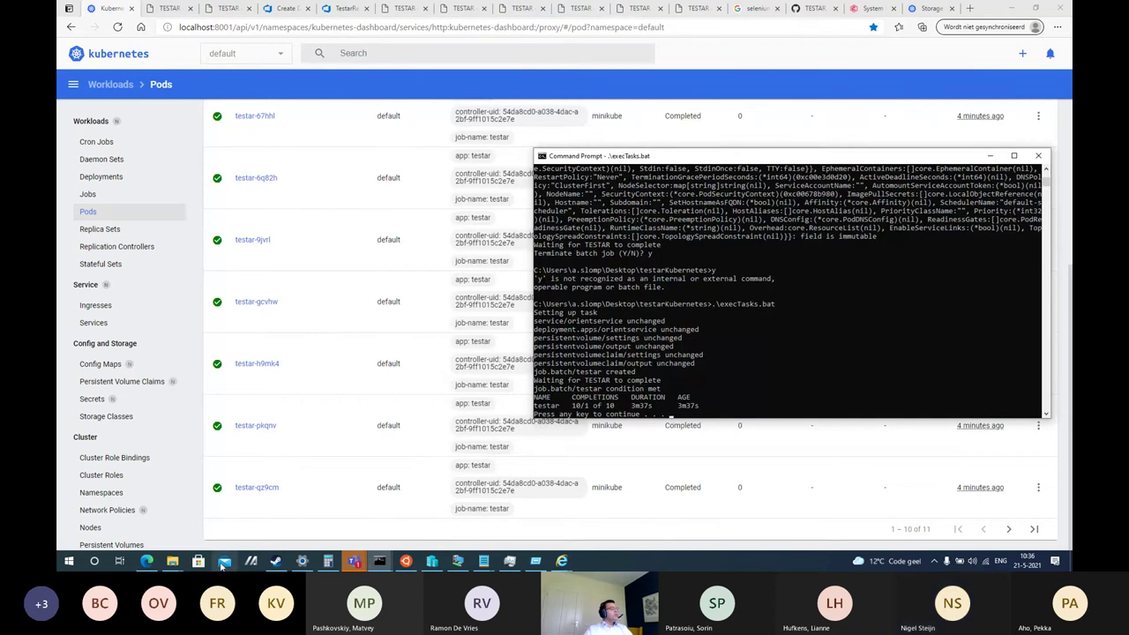
Show the testarKubernetes folder in File Explorer, then recheck the Command Prompt and return to the dashboard's pod list.
{"action": "mouse_move", "coordinate": [176, 566]}
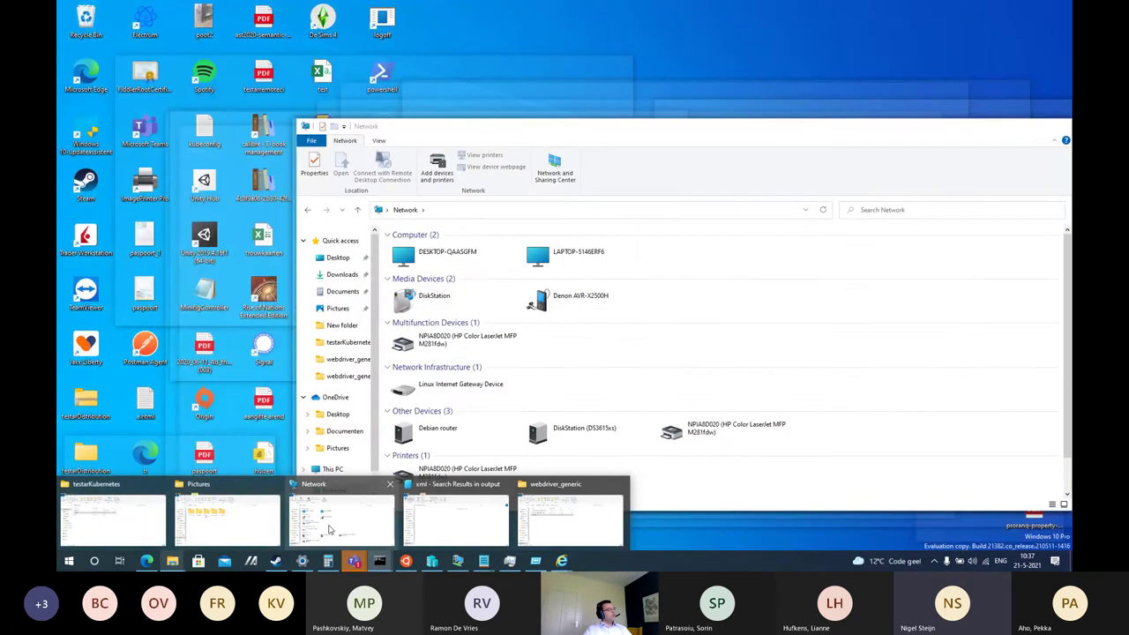
{"action": "mouse_move", "coordinate": [249, 533]}
{"action": "mouse_move", "coordinate": [147, 533]}
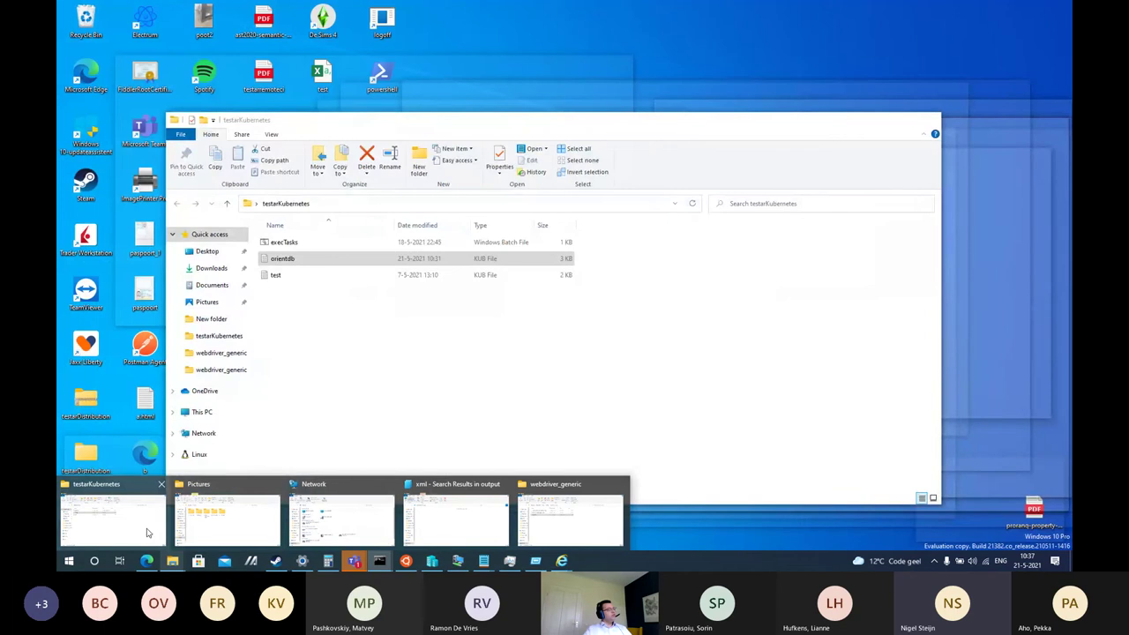
{"action": "left_click", "coordinate": [147, 533]}
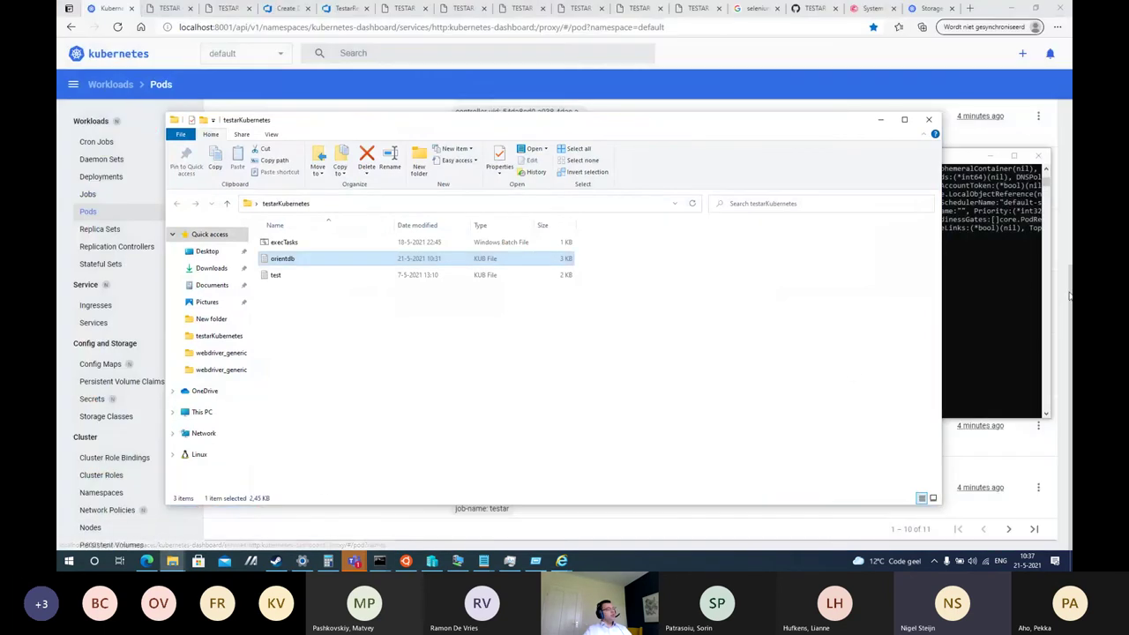
{"action": "left_click", "coordinate": [1025, 290]}
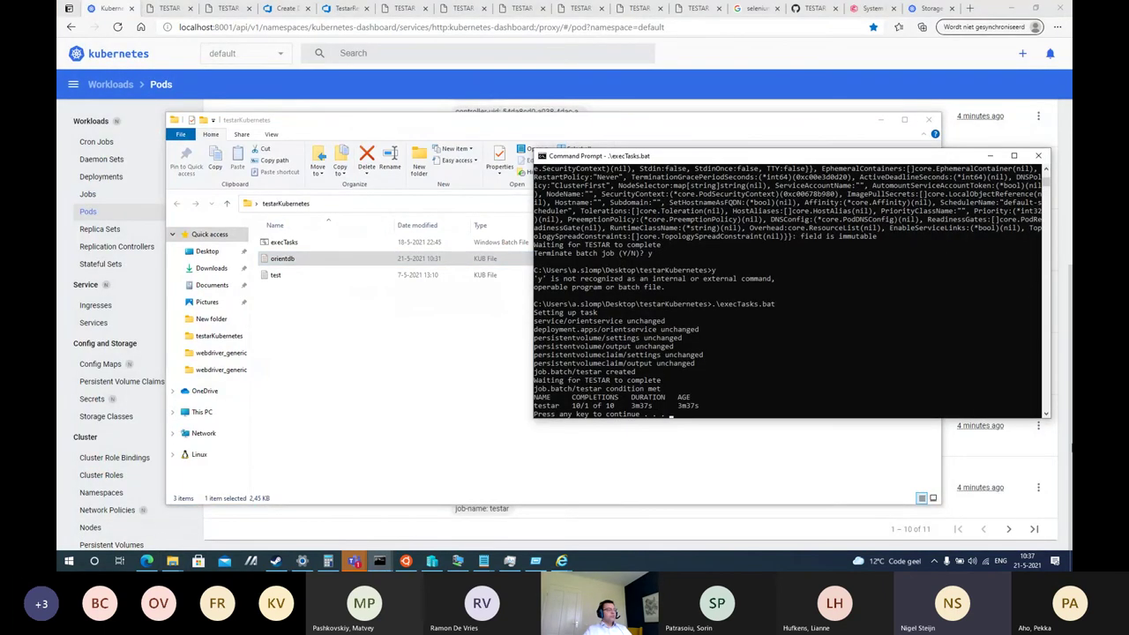
{"action": "left_click", "coordinate": [996, 456]}
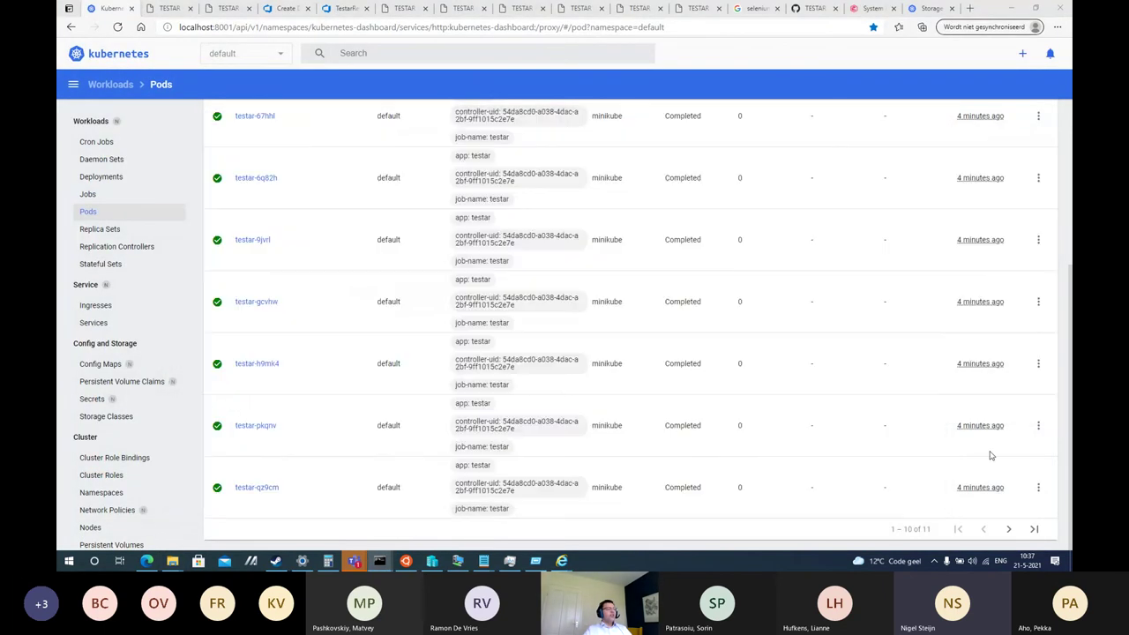
View the logs of the testar-gcvhw pod and highlight the time until the SUT was accessible.
{"action": "left_click", "coordinate": [1039, 302]}
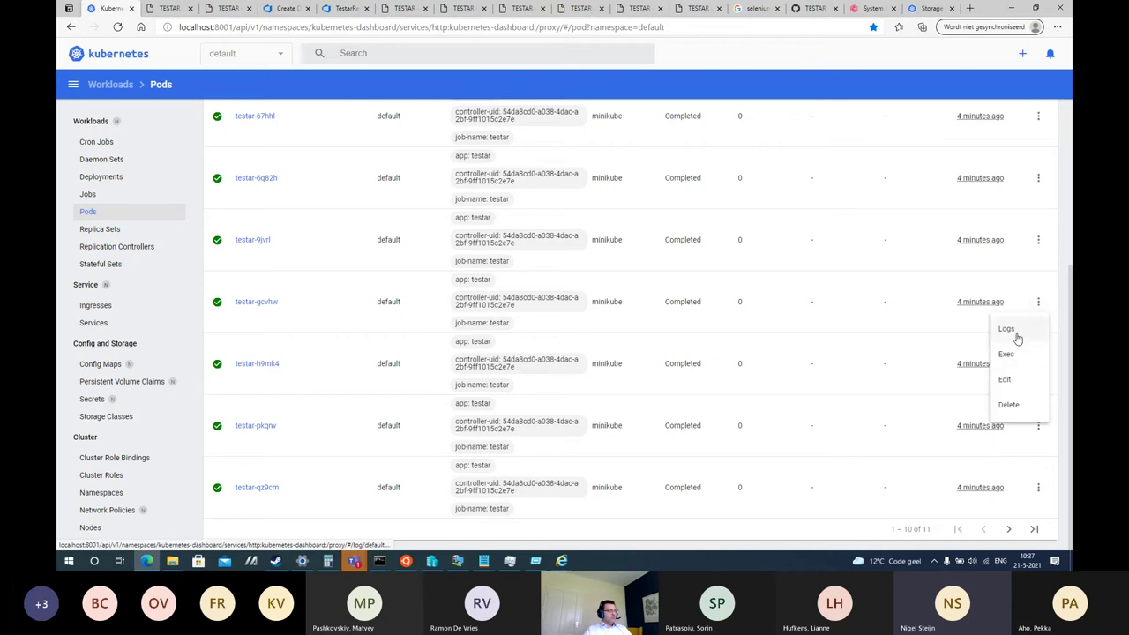
{"action": "left_click", "coordinate": [1016, 336]}
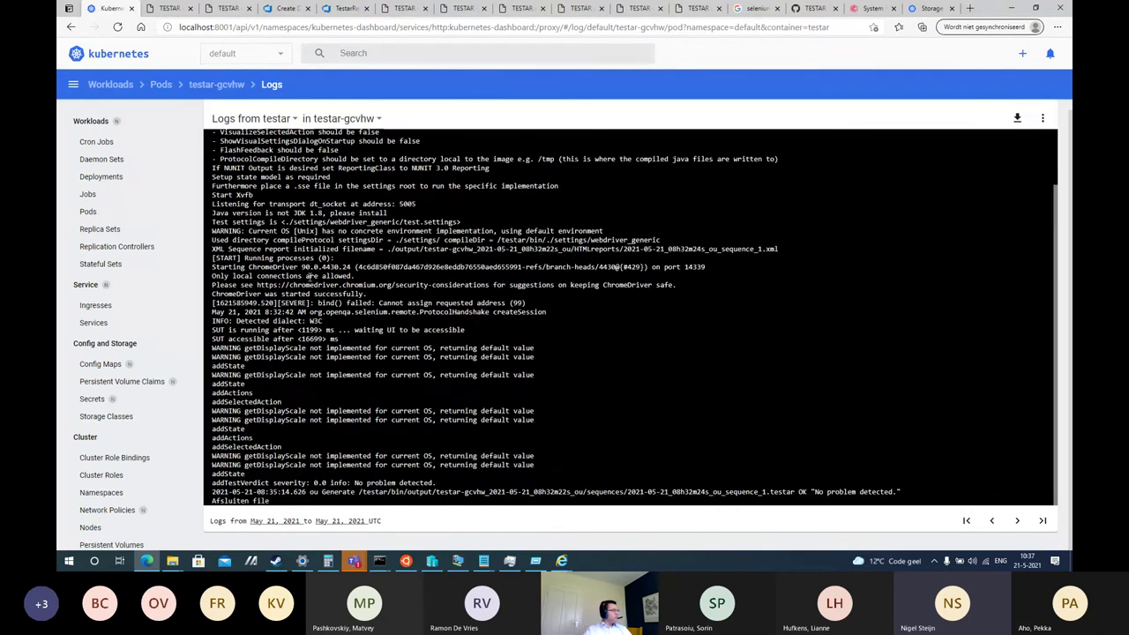
{"action": "scroll", "coordinate": [349, 369], "scroll_direction": "up", "scroll_amount": 3}
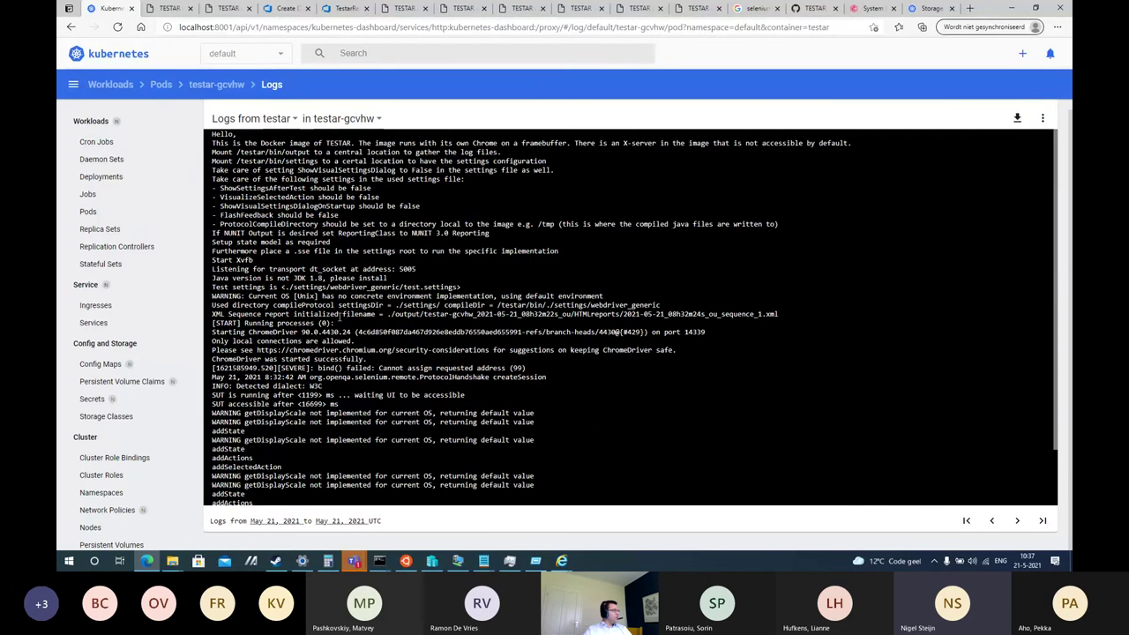
{"action": "mouse_move", "coordinate": [299, 406]}
{"action": "left_mouse_down"}
{"action": "mouse_move", "coordinate": [326, 406]}
{"action": "mouse_move", "coordinate": [296, 406]}
{"action": "left_mouse_up"}
{"action": "left_click", "coordinate": [326, 407]}
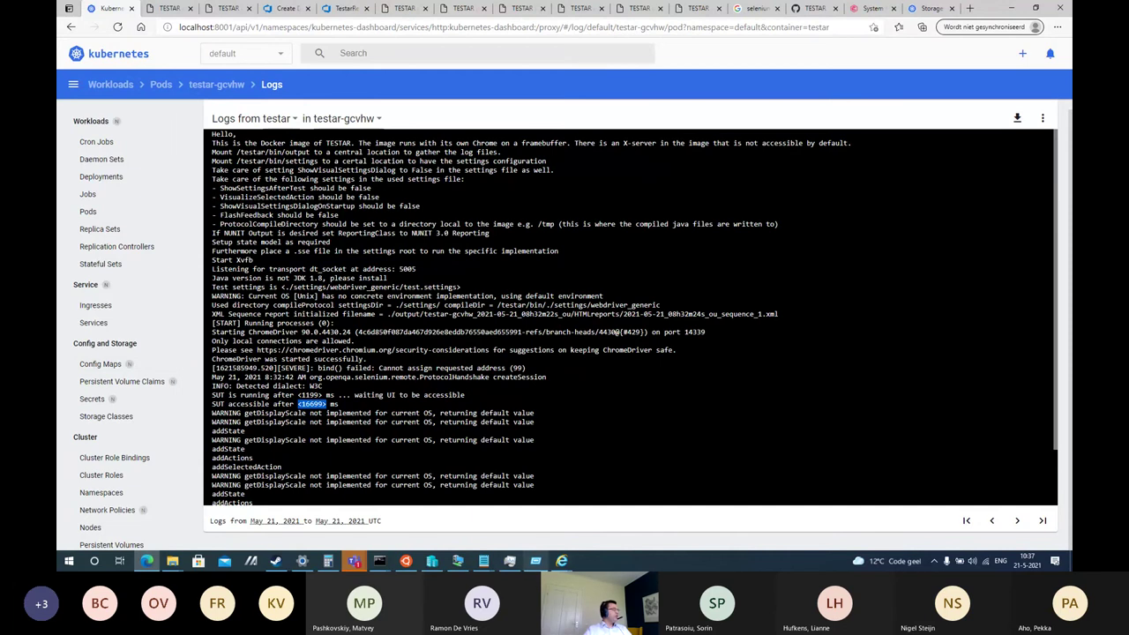
Bring up test.settings in Notepad and review the number of sequences and the sequence length.
{"action": "left_click", "coordinate": [491, 566]}
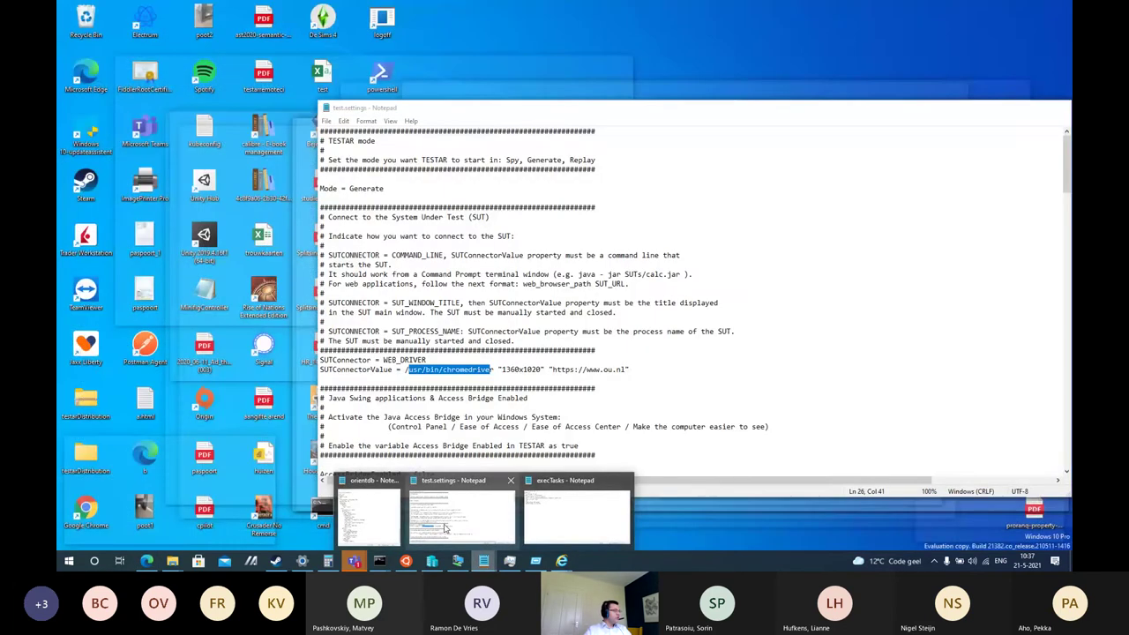
{"action": "left_click", "coordinate": [432, 516]}
{"action": "scroll", "coordinate": [475, 415], "scroll_direction": "down", "scroll_amount": 8}
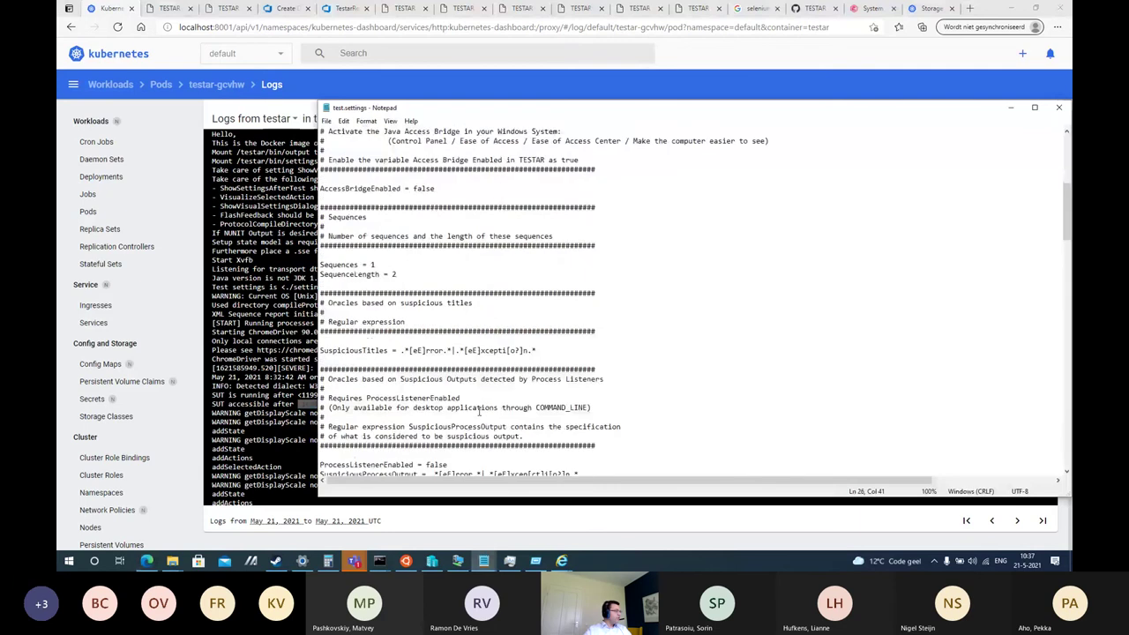
Set the testar job's parallelism to 1 in the orientdb file in Notepad and save it.
{"action": "left_click", "coordinate": [490, 566]}
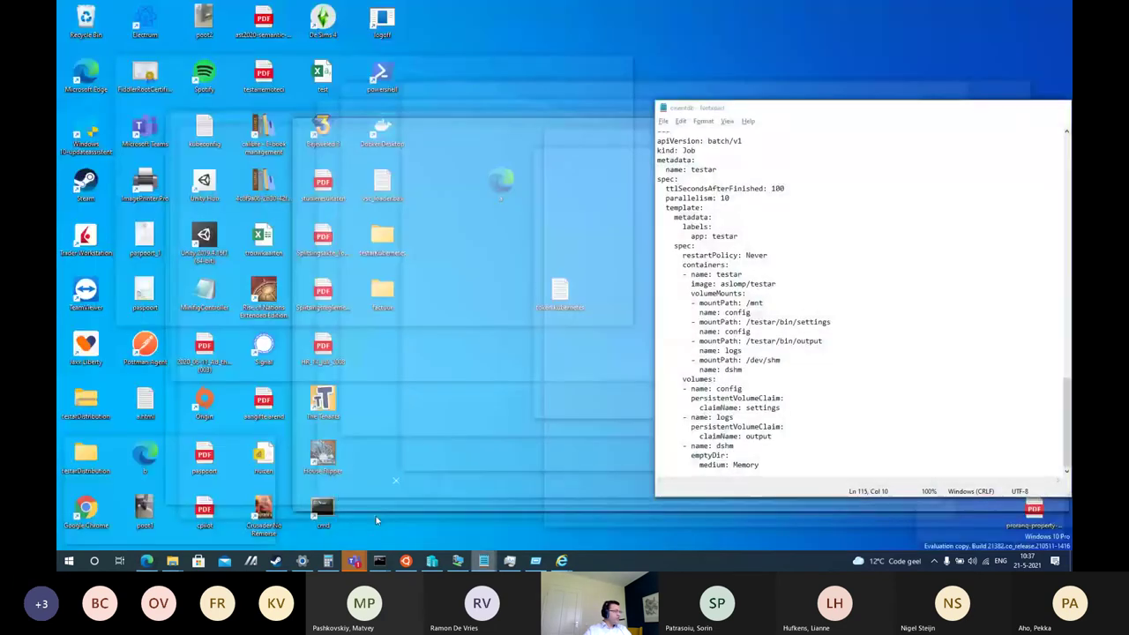
{"action": "left_click", "coordinate": [376, 516]}
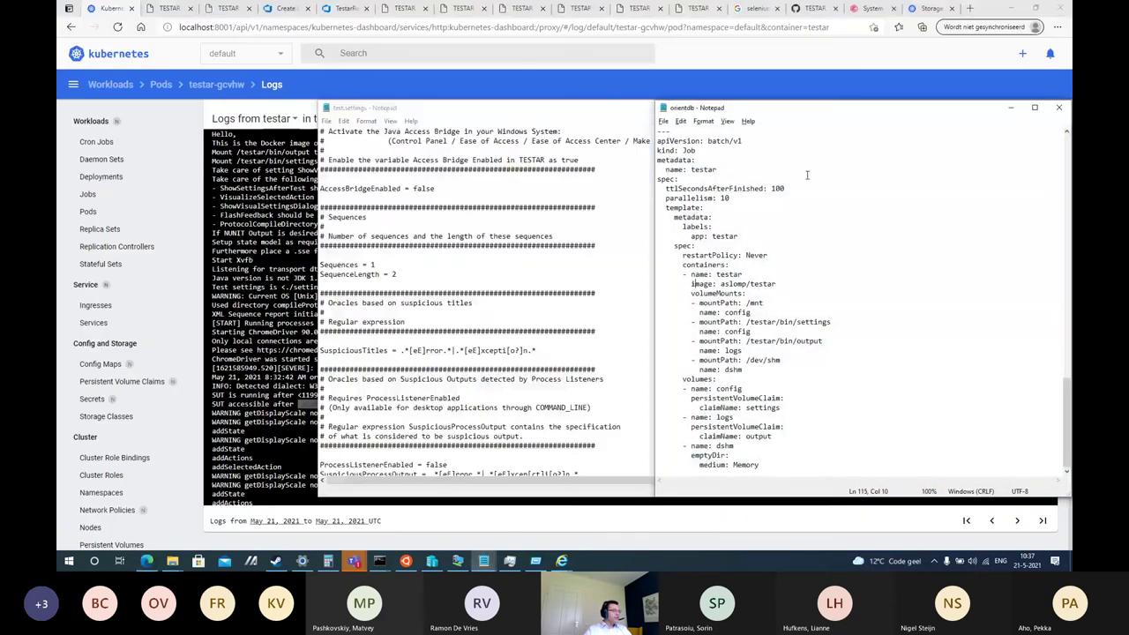
{"action": "double_click", "coordinate": [725, 197]}
{"action": "type", "text": "2"}
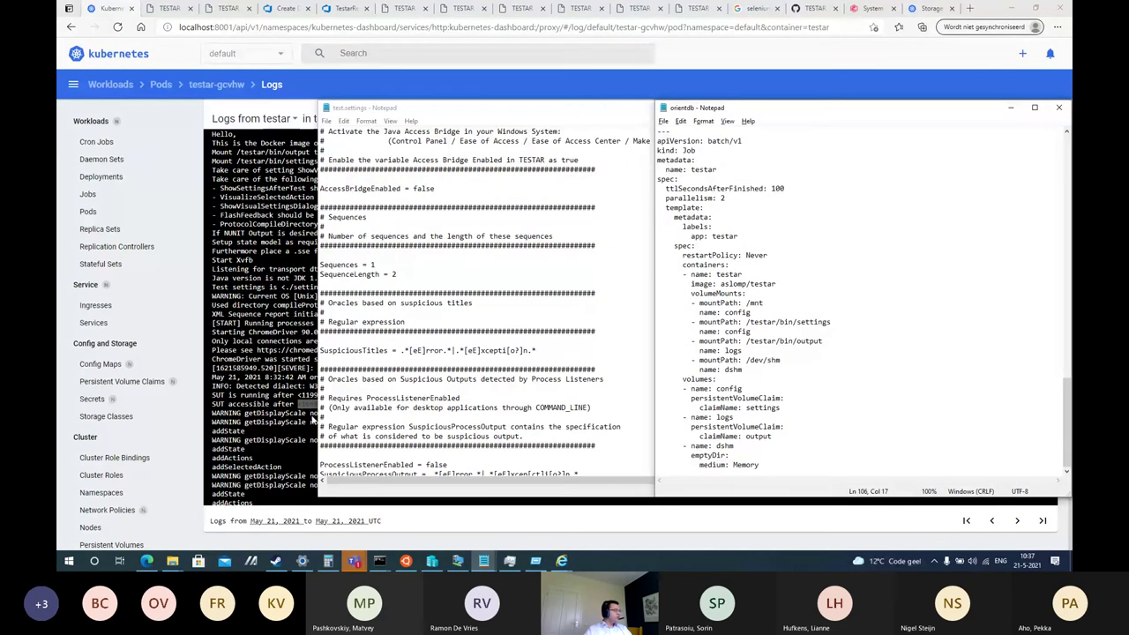
Finish the completed batch run at the Command Prompt and run .\execTasks.bat again.
{"action": "left_click", "coordinate": [380, 561]}
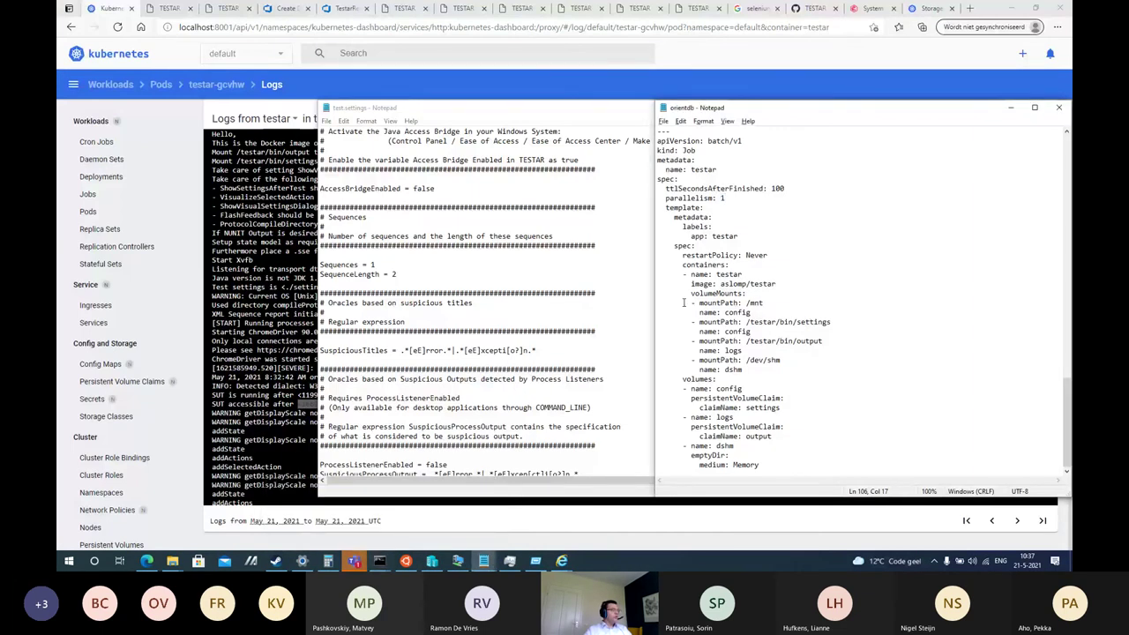
{"action": "mouse_move", "coordinate": [380, 562]}
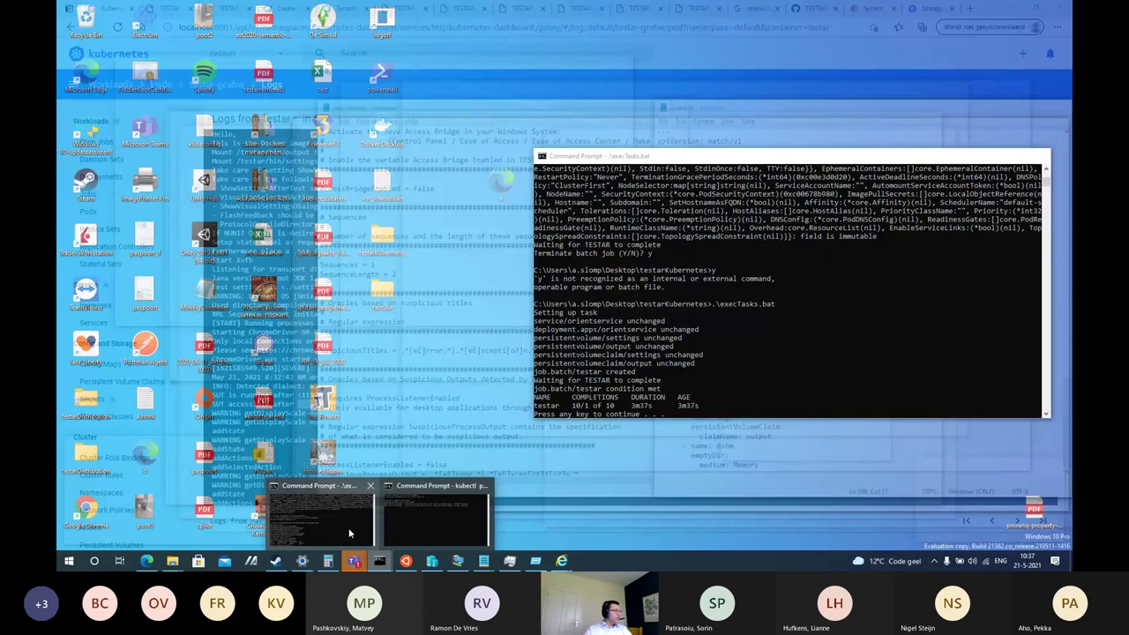
{"action": "left_click", "coordinate": [349, 533]}
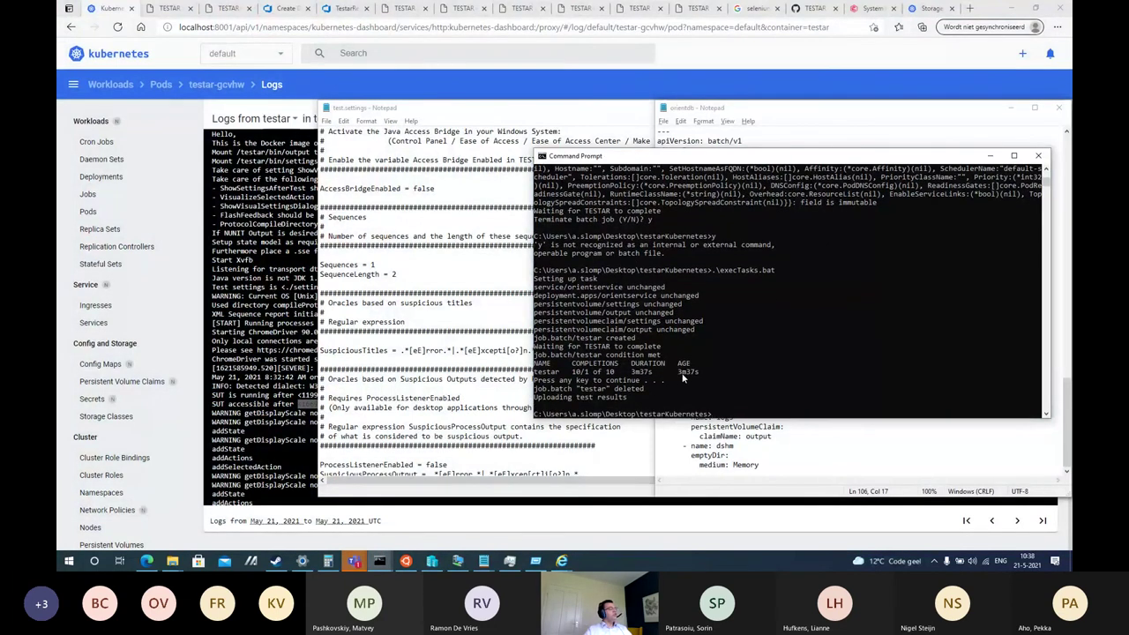
{"action": "key", "text": "Up"}
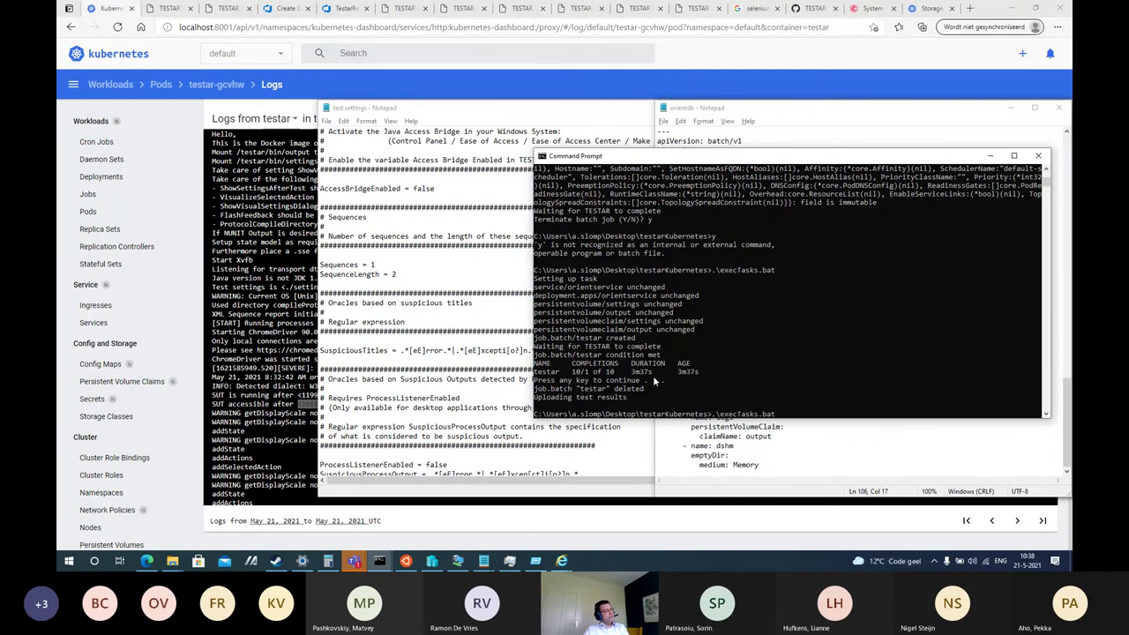
{"action": "key", "text": "Return"}
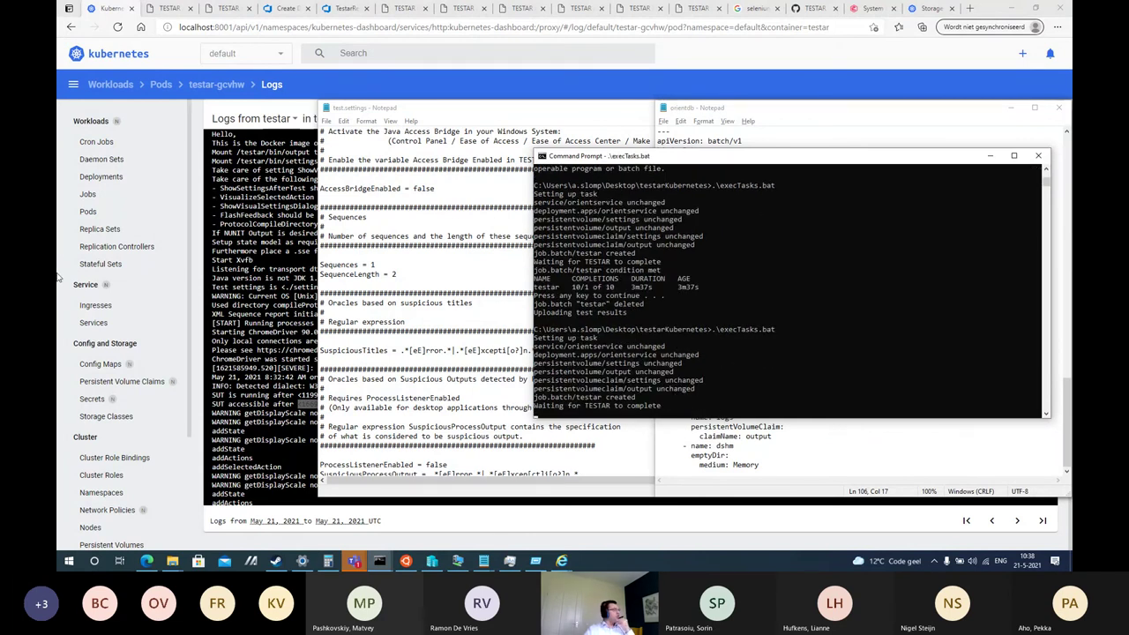
Check the pod list in the Kubernetes dashboard and view the logs of the testar-7p7l5 pod.
{"action": "left_click", "coordinate": [85, 213]}
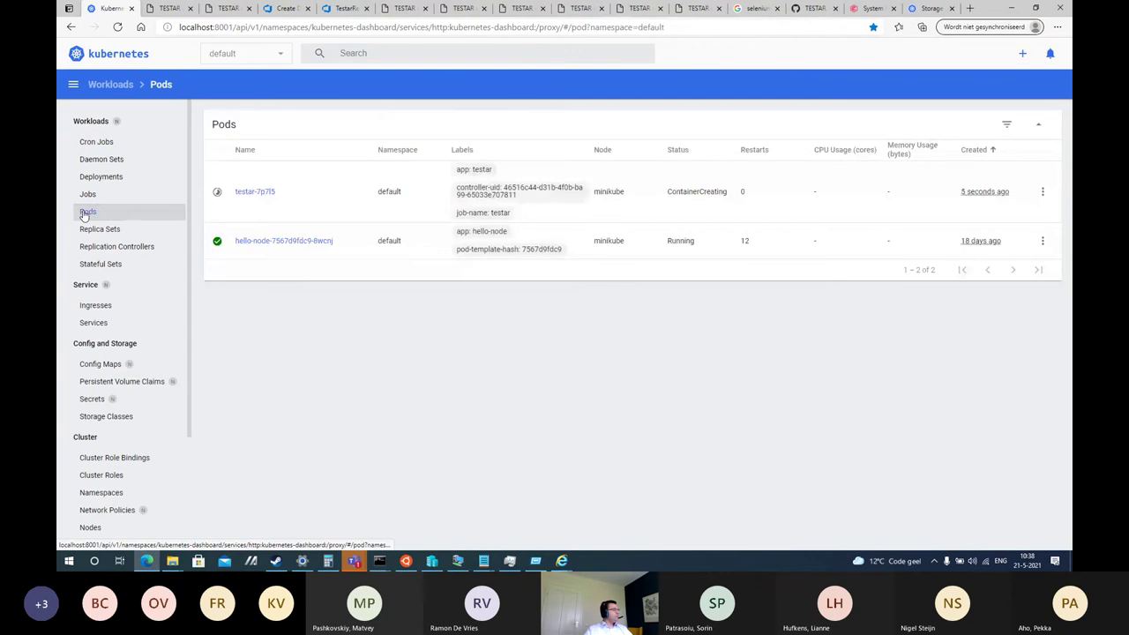
{"action": "key", "text": "alt+Tab"}
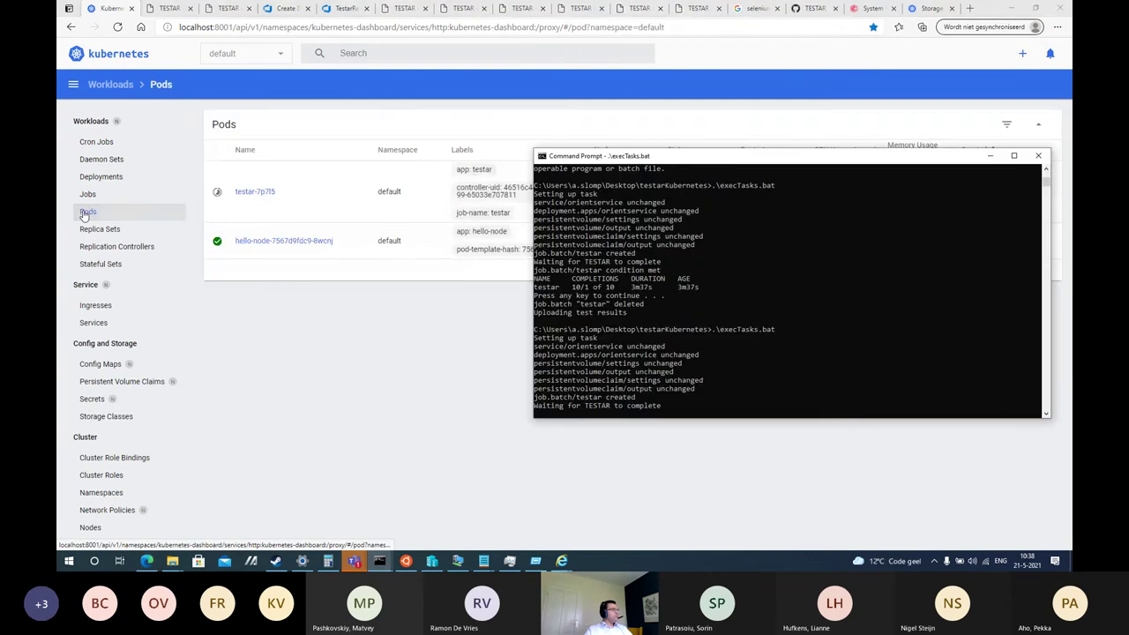
{"action": "left_click", "coordinate": [306, 353]}
{"action": "left_click", "coordinate": [1043, 192]}
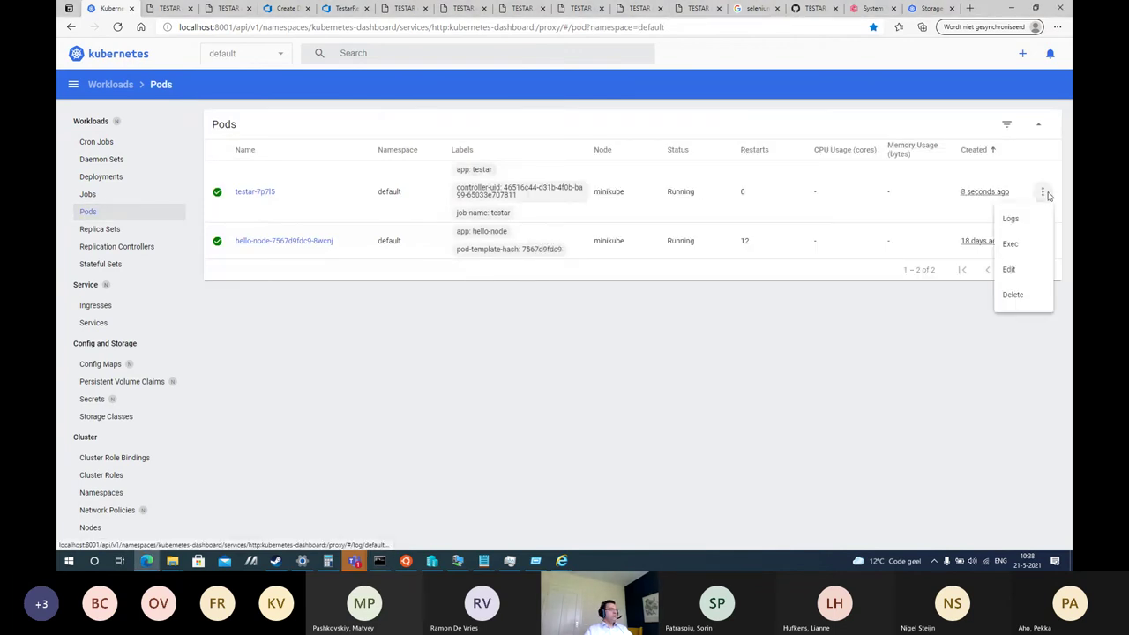
{"action": "left_click", "coordinate": [1030, 216]}
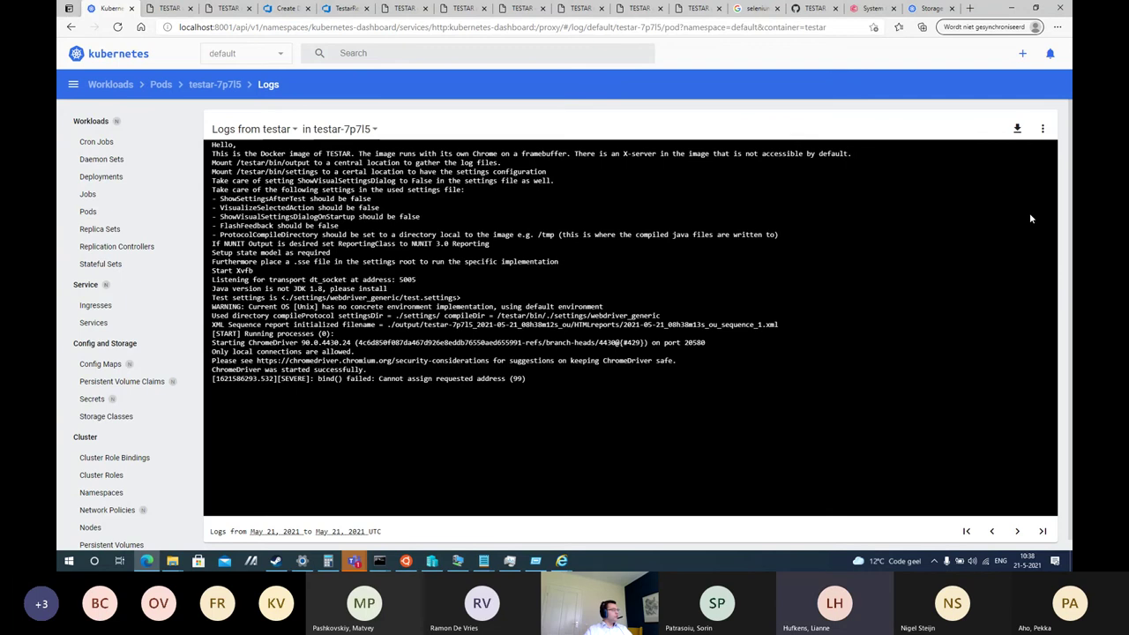
Recheck the Command Prompt, then view the performance of Disk 0 (C:) in Task Manager.
{"action": "key", "text": "alt+Tab"}
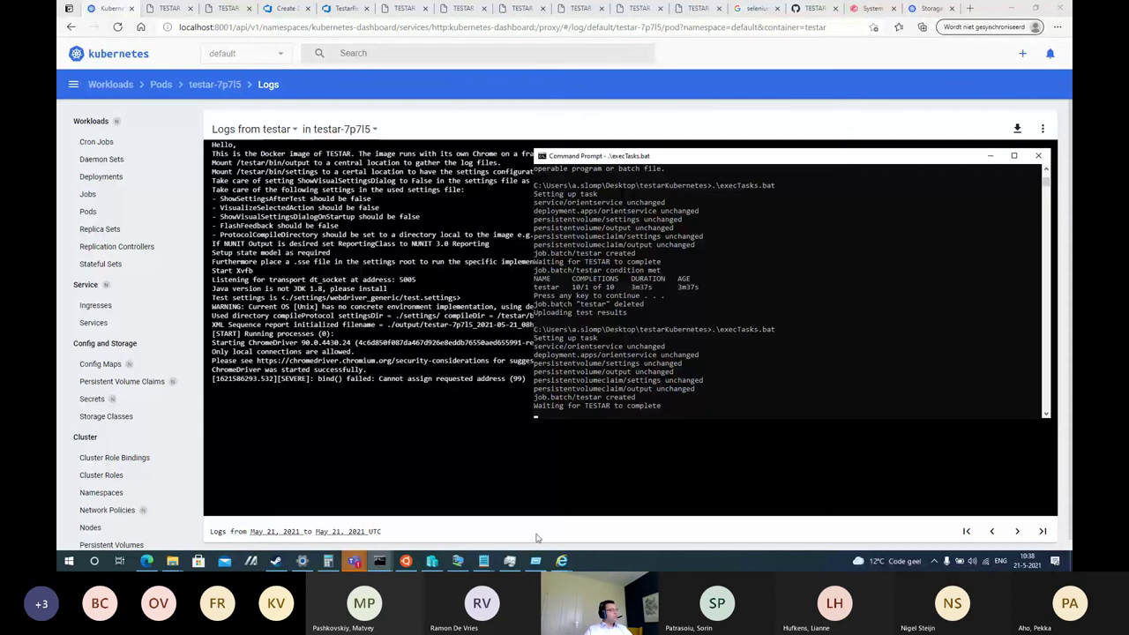
{"action": "left_click", "coordinate": [510, 563]}
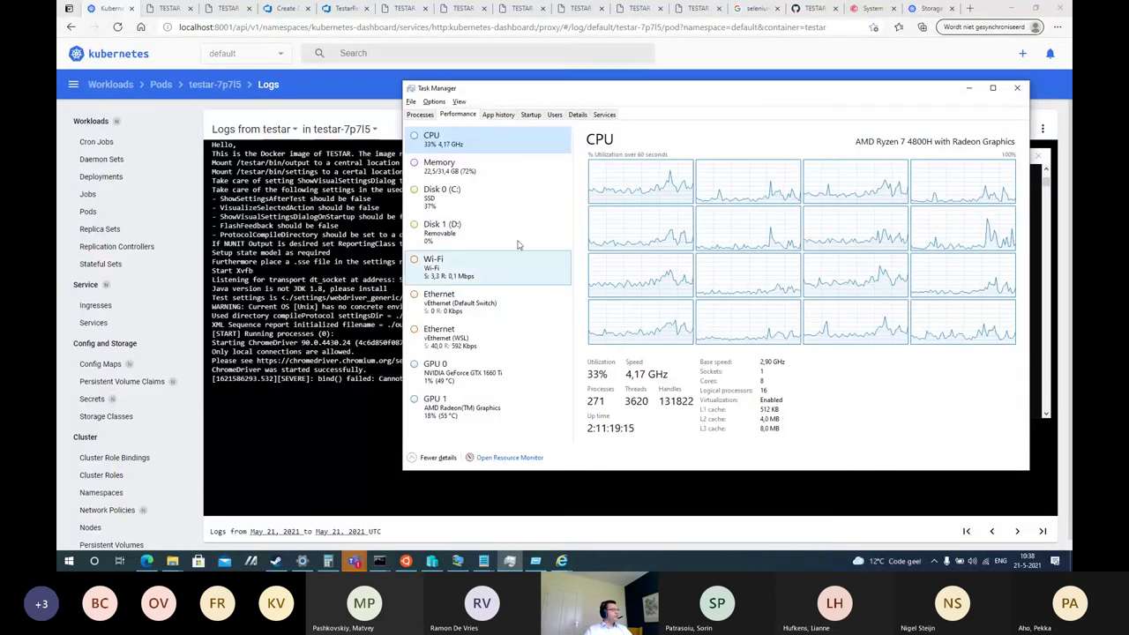
{"action": "left_click", "coordinate": [506, 201]}
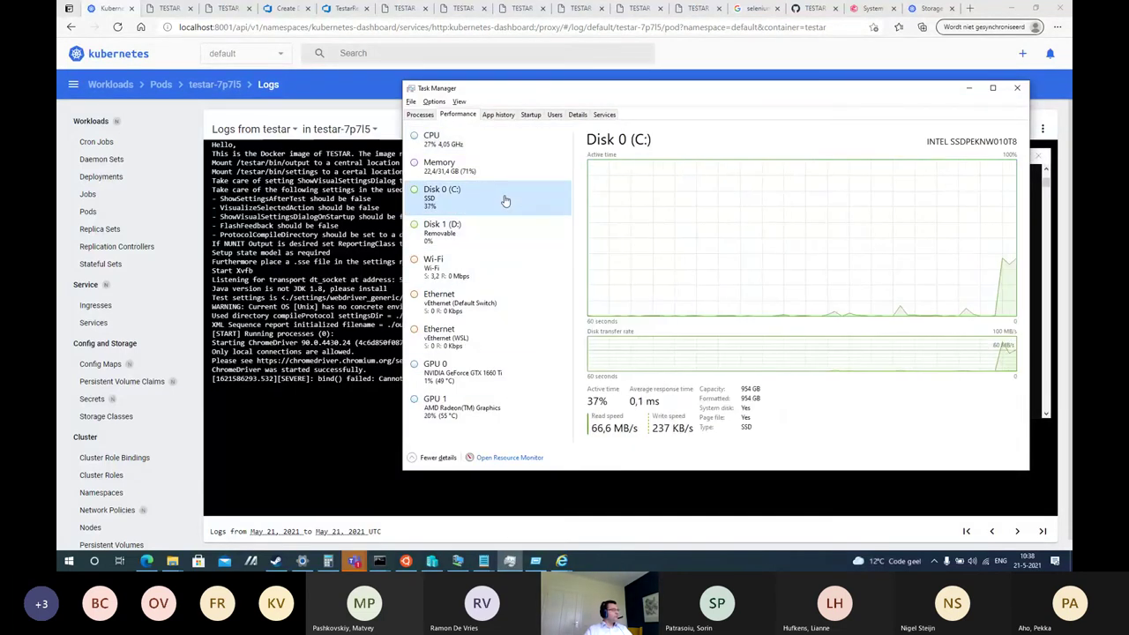